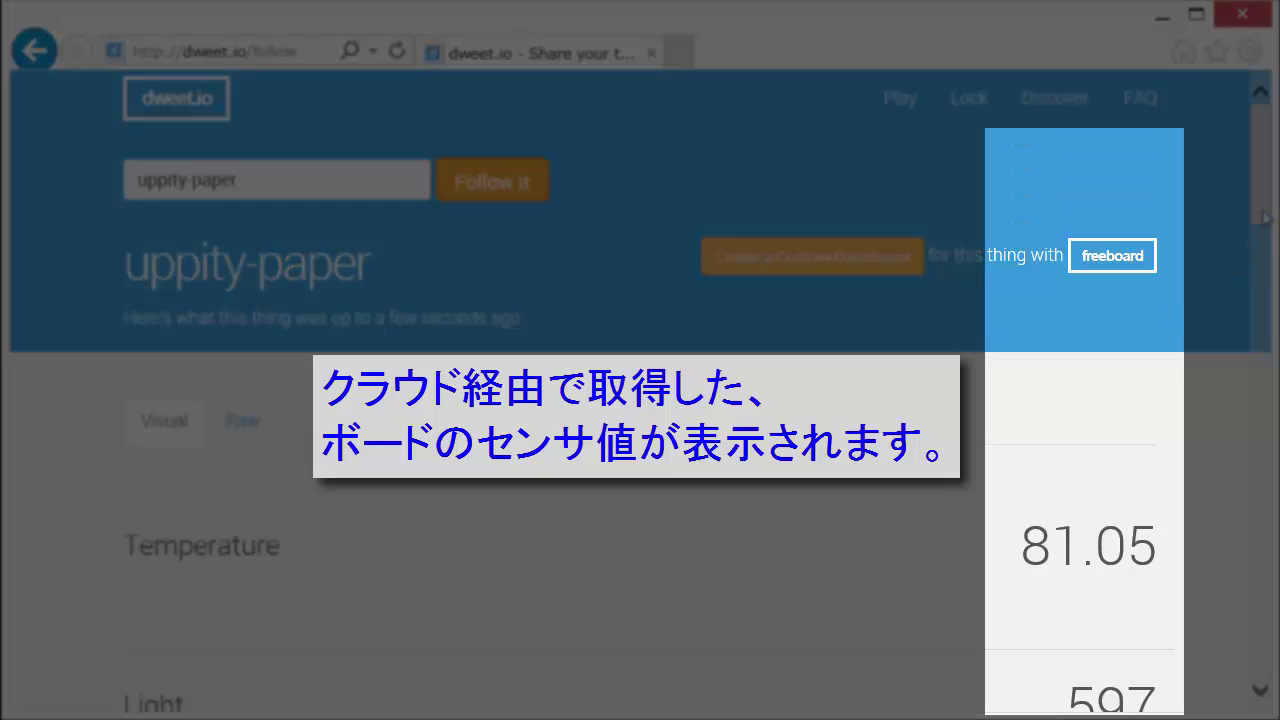
mouse_move(1265, 218)
mouse_down()
mouse_move(1252, 357)
mouse_move(1257, 634)
mouse_move(1260, 200)
mouse_up()
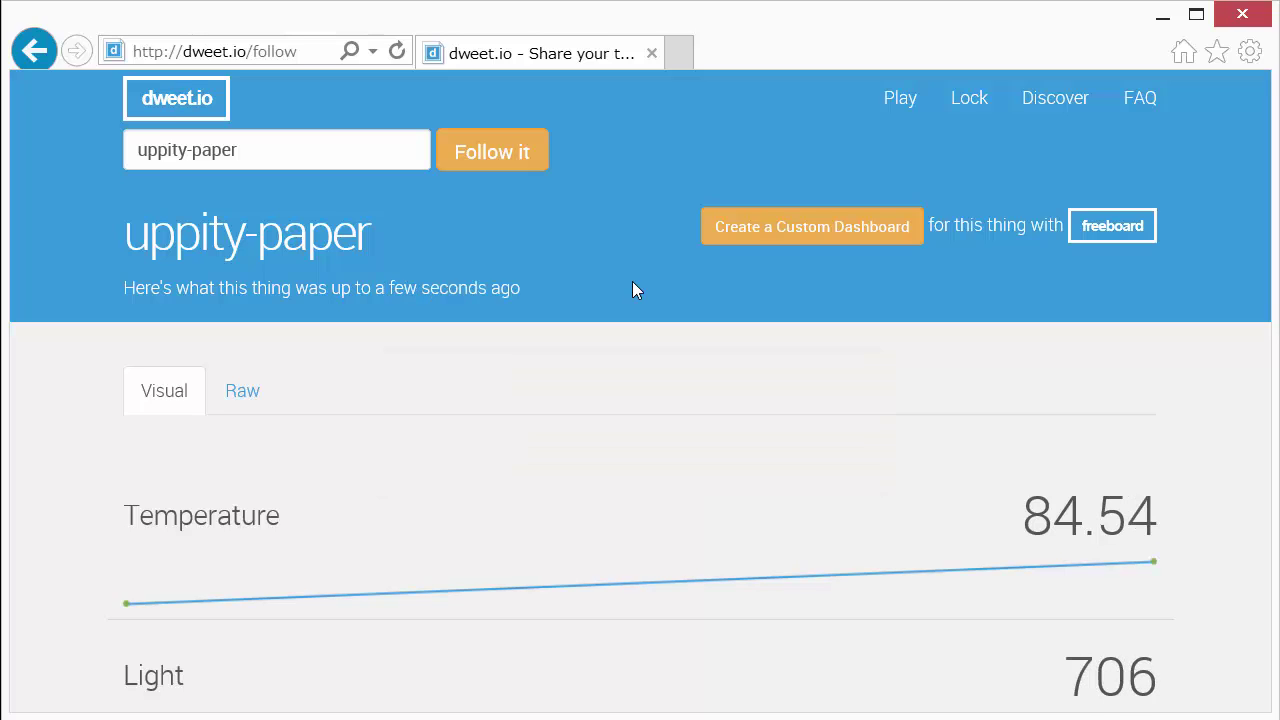
drag(1263, 216, 1272, 233)
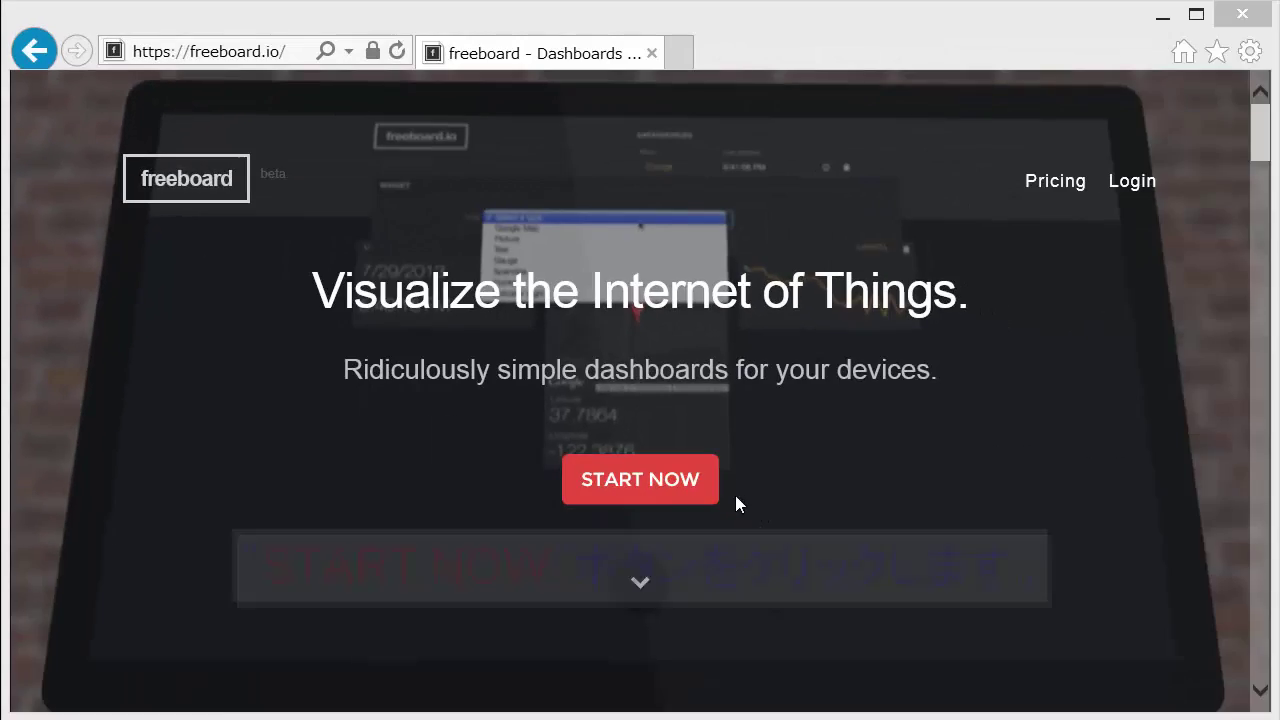
Step: View the freeboard account sign-up form and return to the site's home page
click(640, 484)
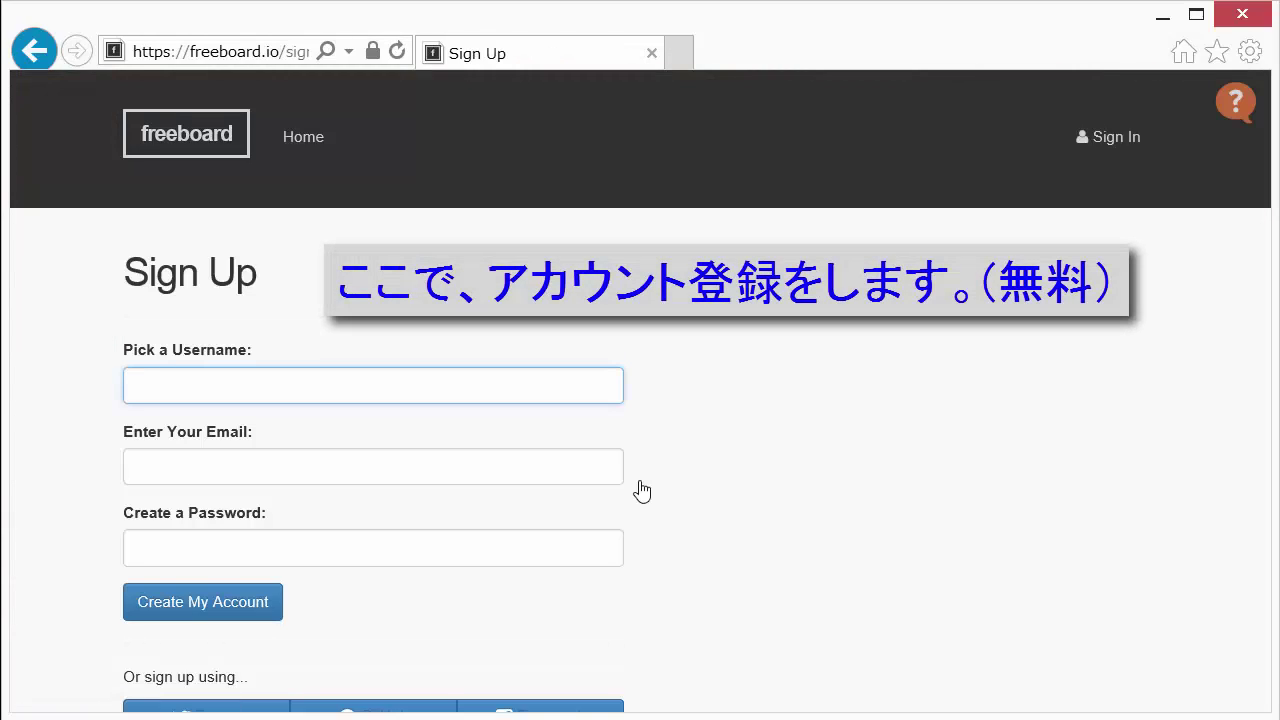
click(188, 136)
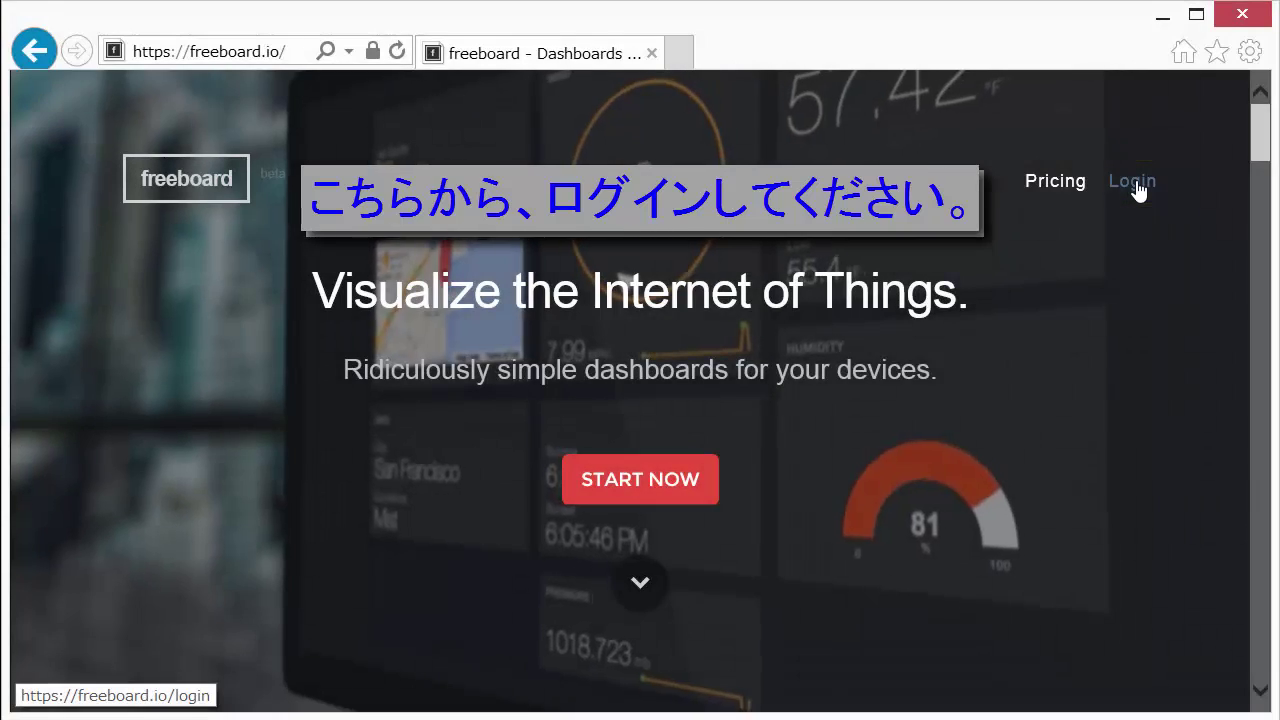
Step: Sign in to freeboard by entering the account's username or e-mail and the password
click(1137, 190)
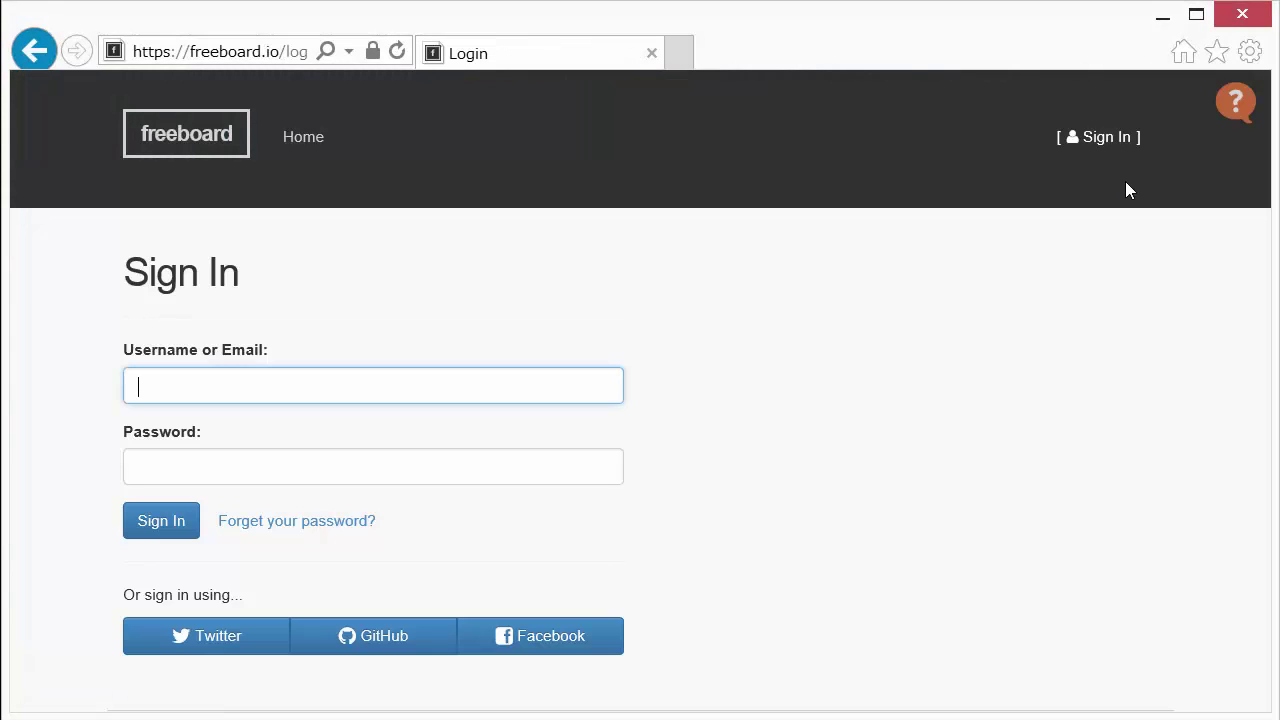
text(freeboard.user@example.com)
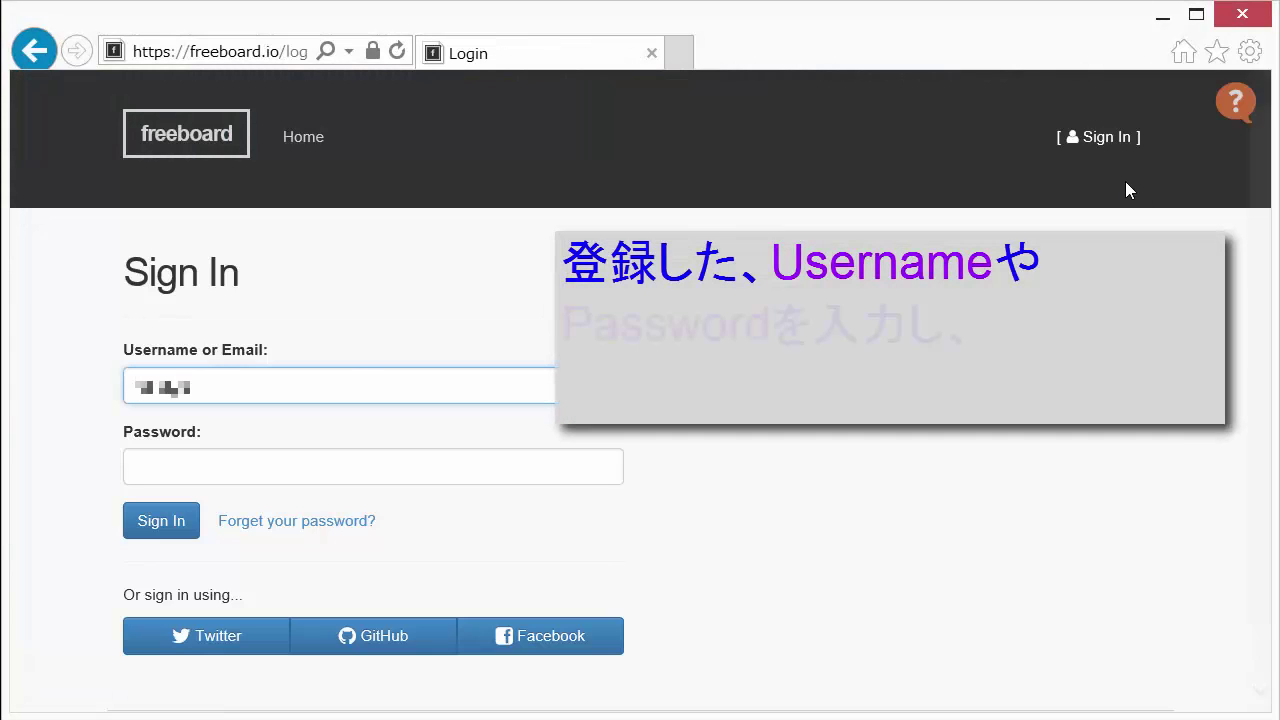
text(om)
key(Tab)
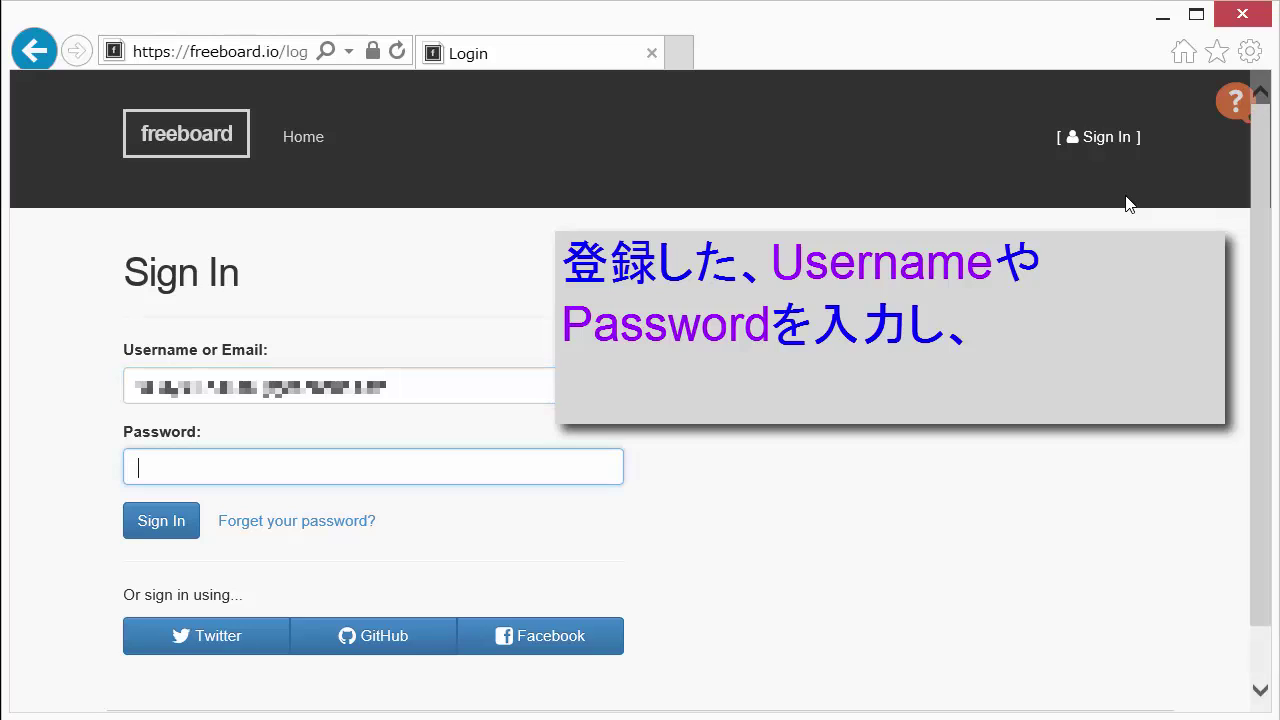
text(********)
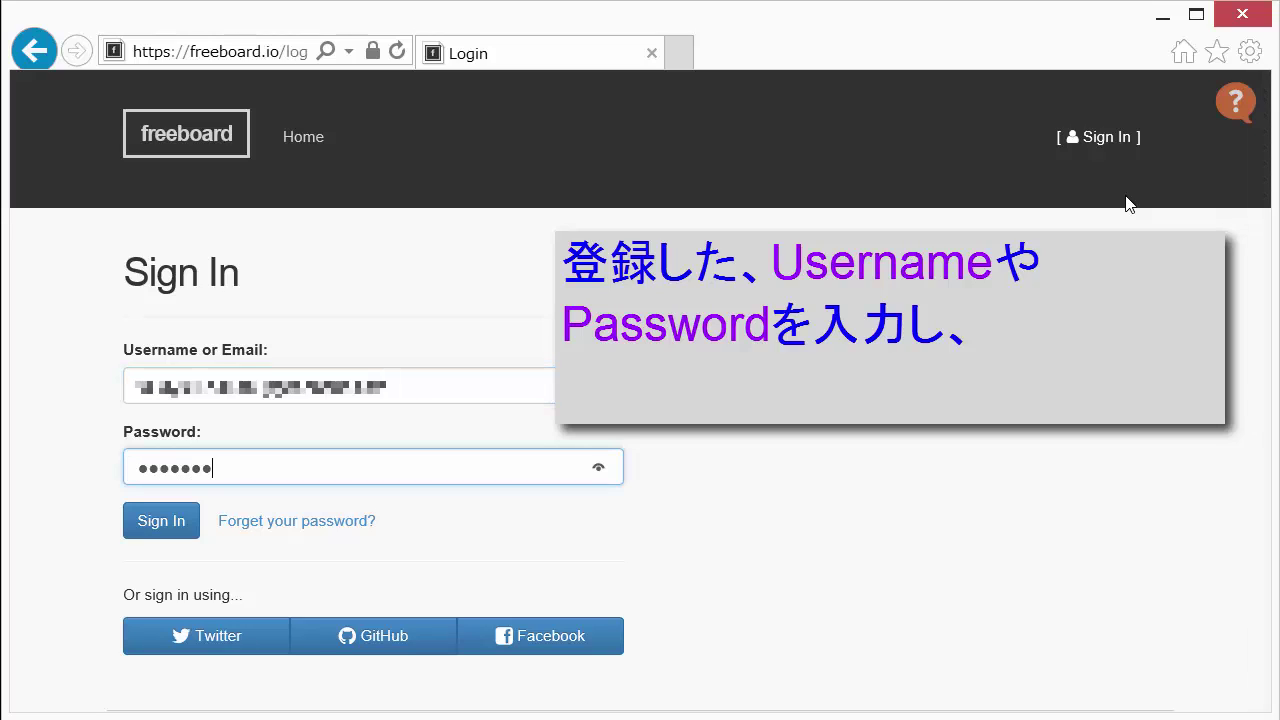
click(173, 523)
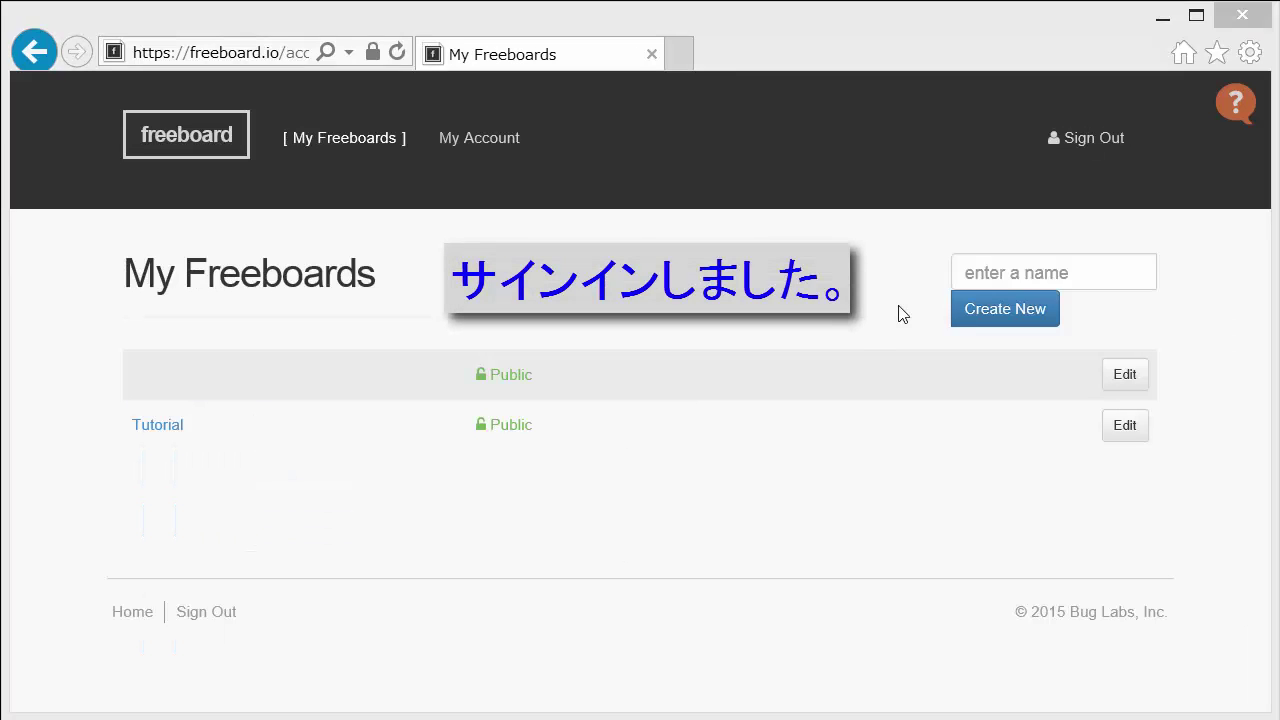
Step: Create a new freeboard named "MTK Demo"
click(978, 272)
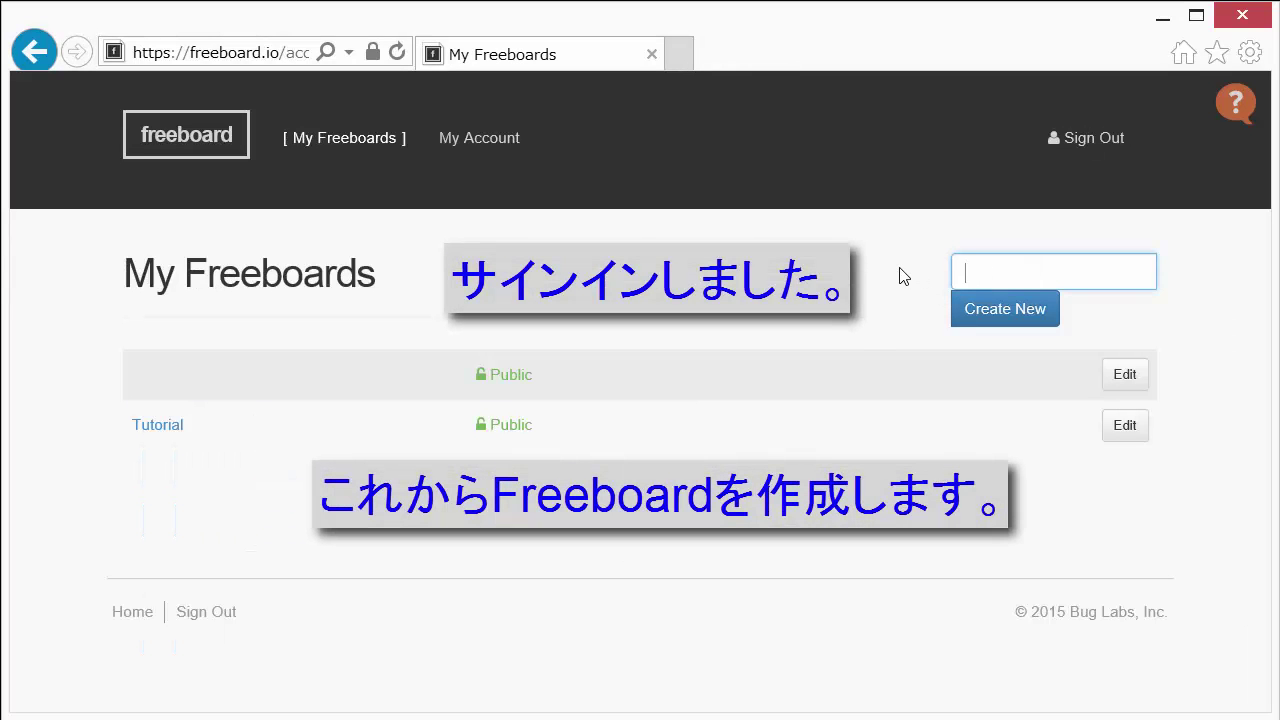
text(MTK Demo)
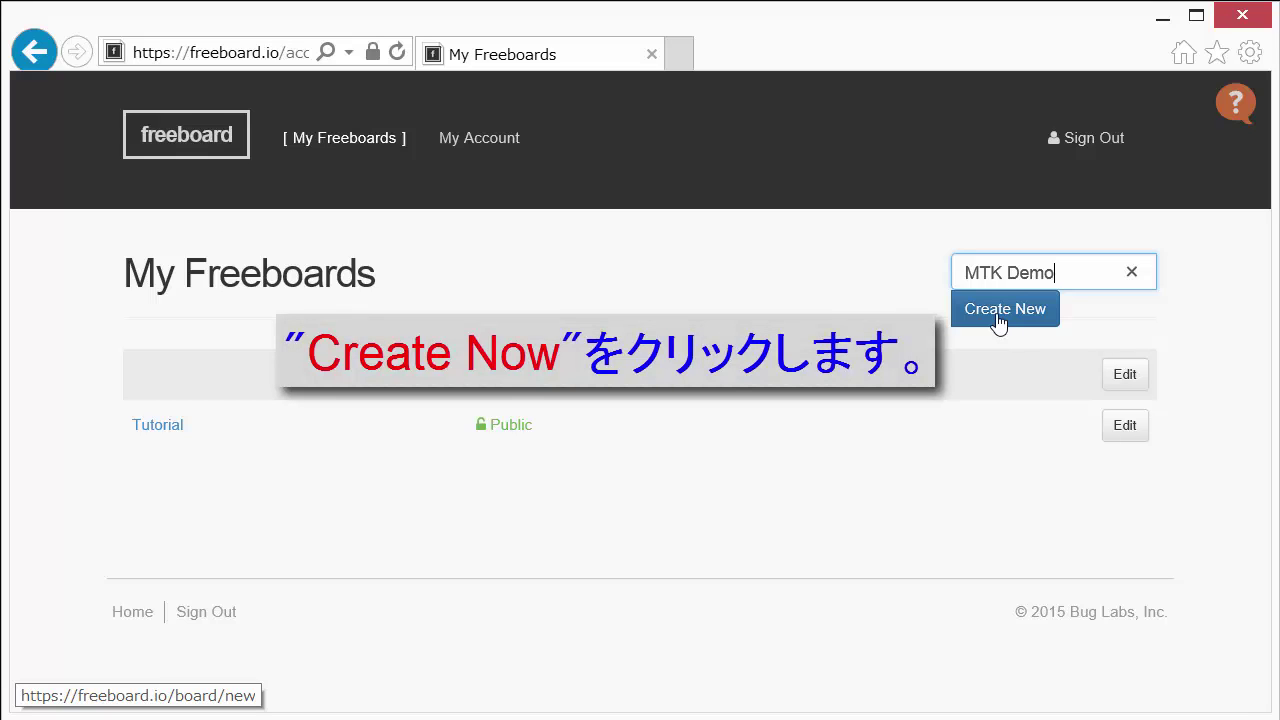
click(998, 320)
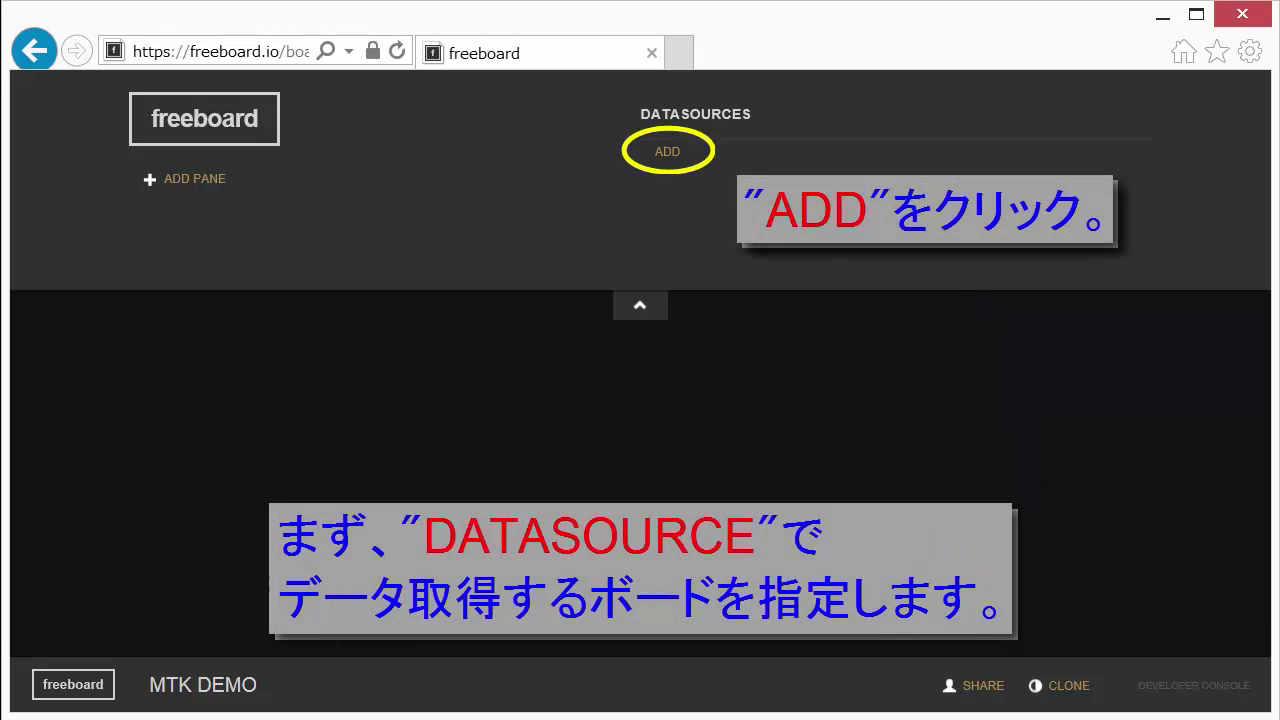
Step: Add a Dweet.io datasource named MTK-RL78G14 with the thing name uppity-paper and save it
click(674, 158)
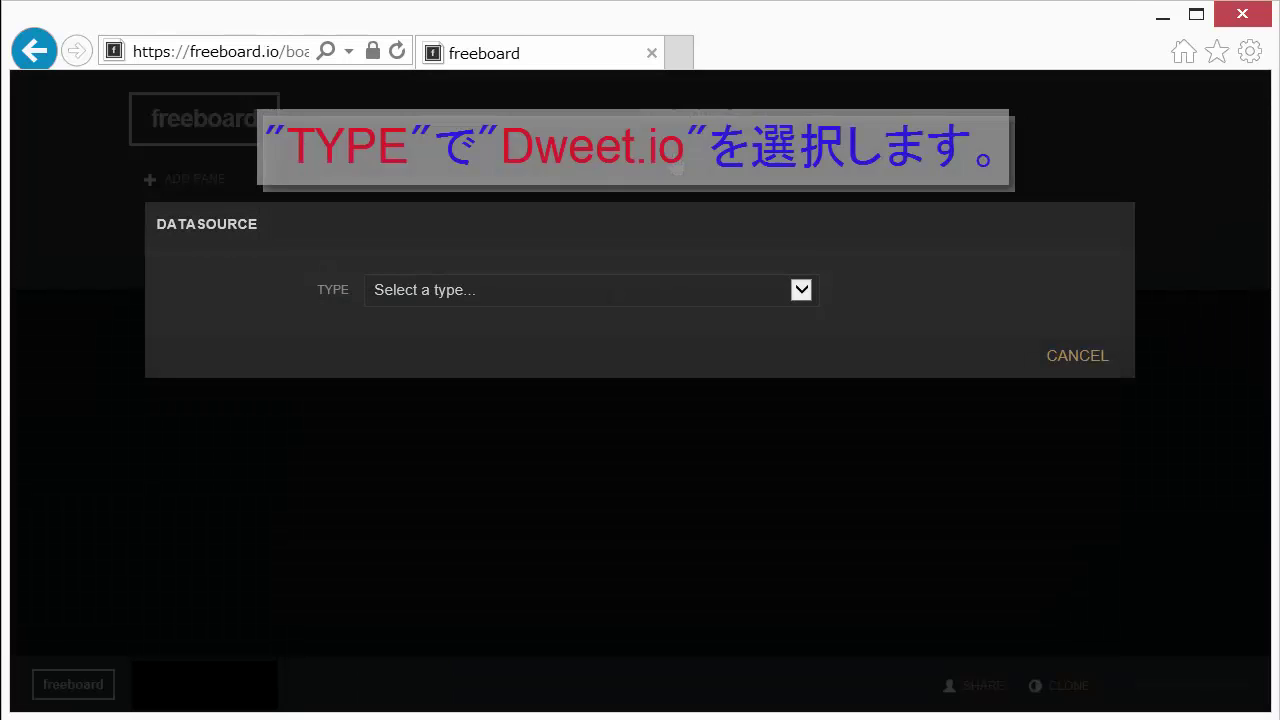
click(800, 293)
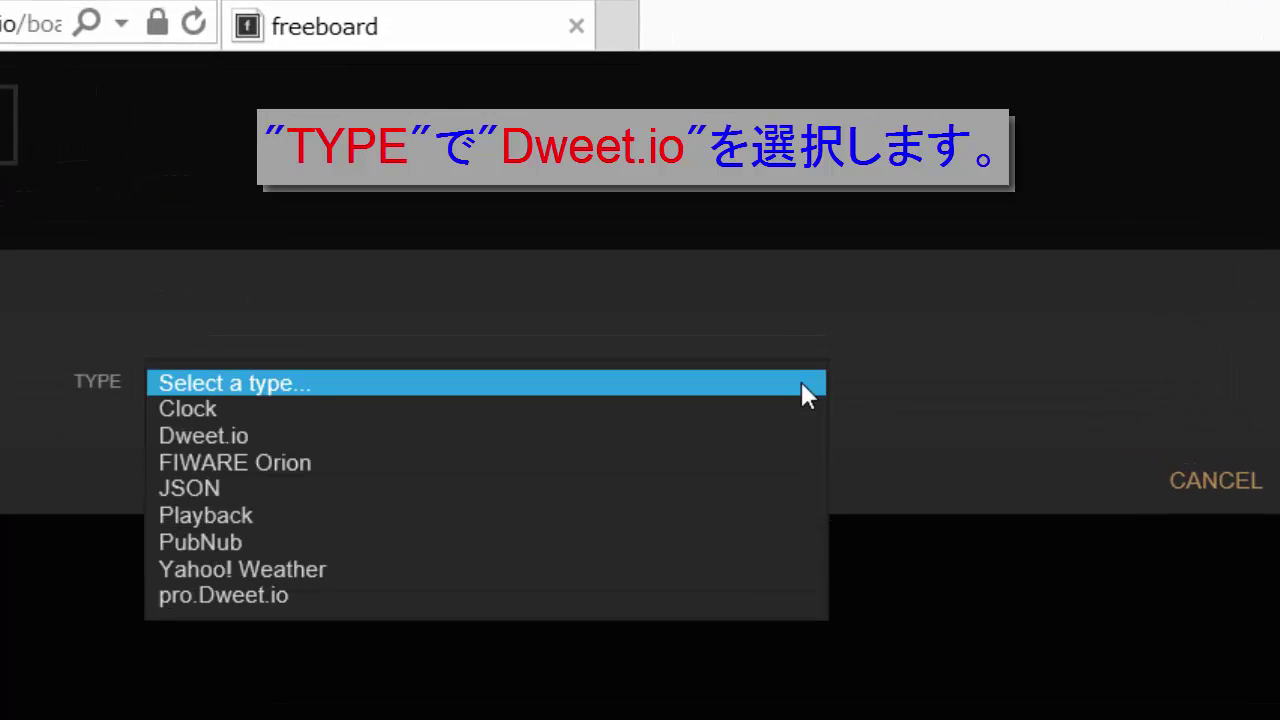
click(730, 438)
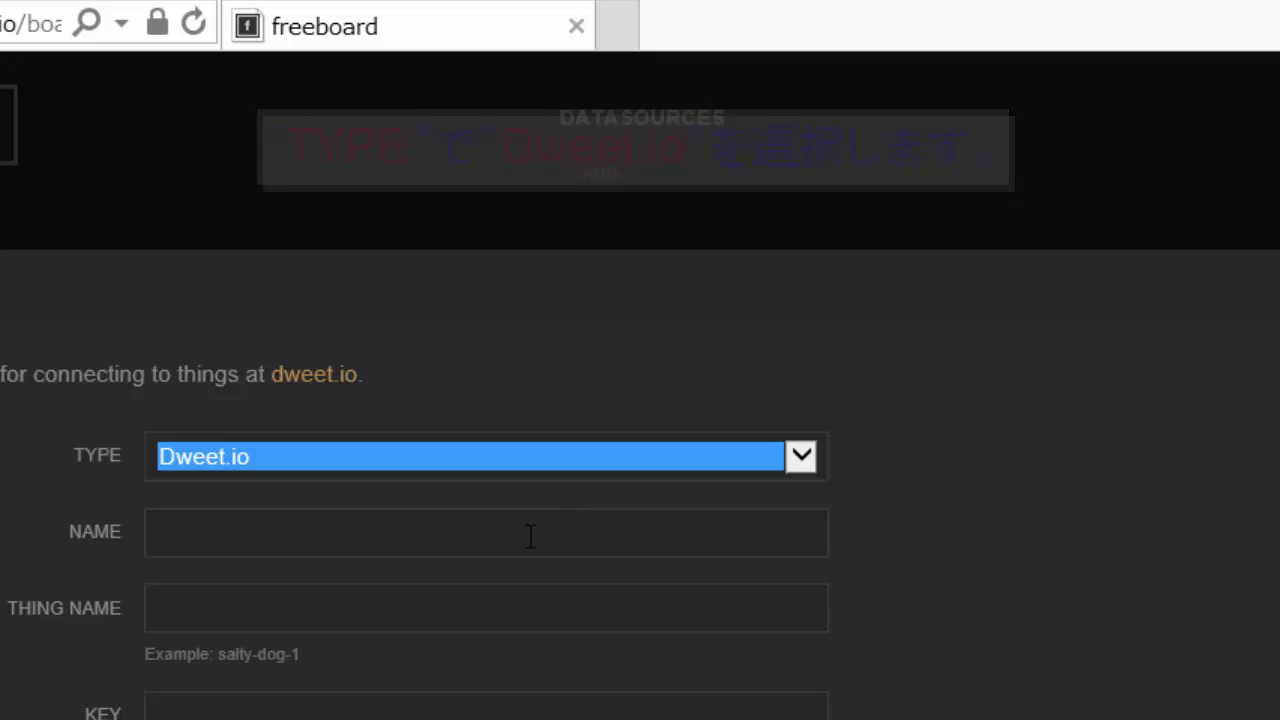
click(530, 533)
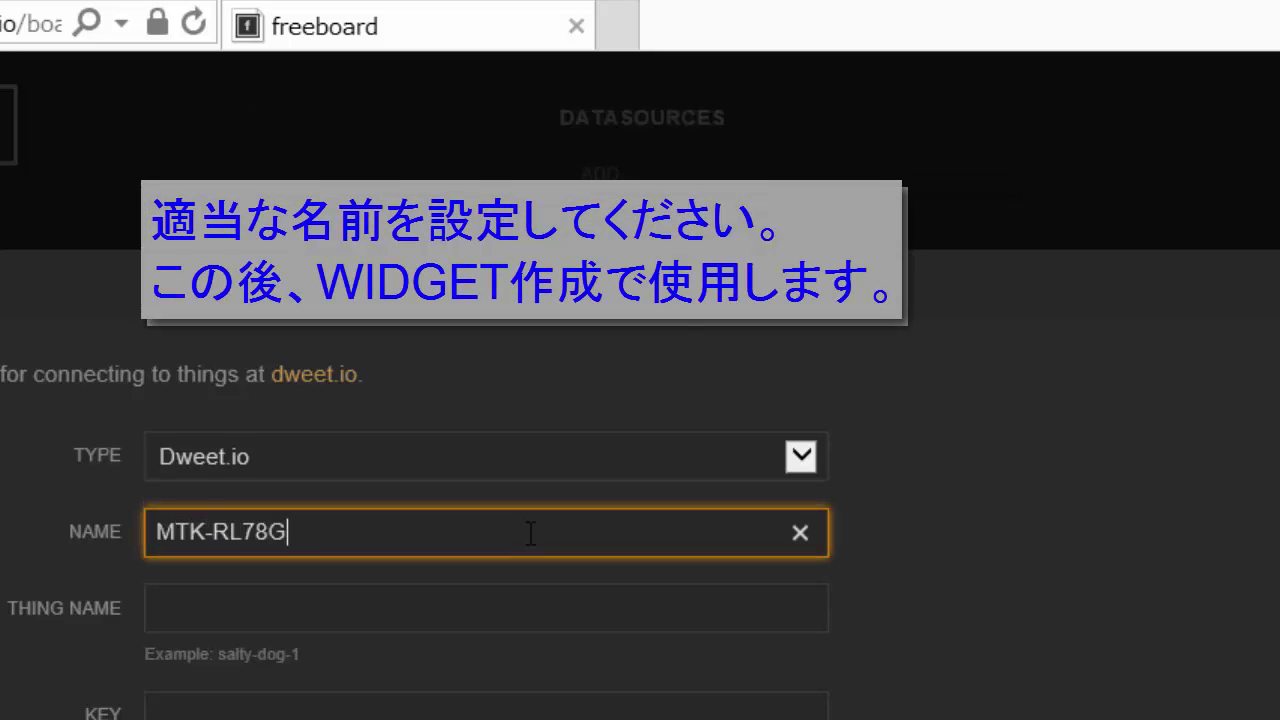
key(Tab)
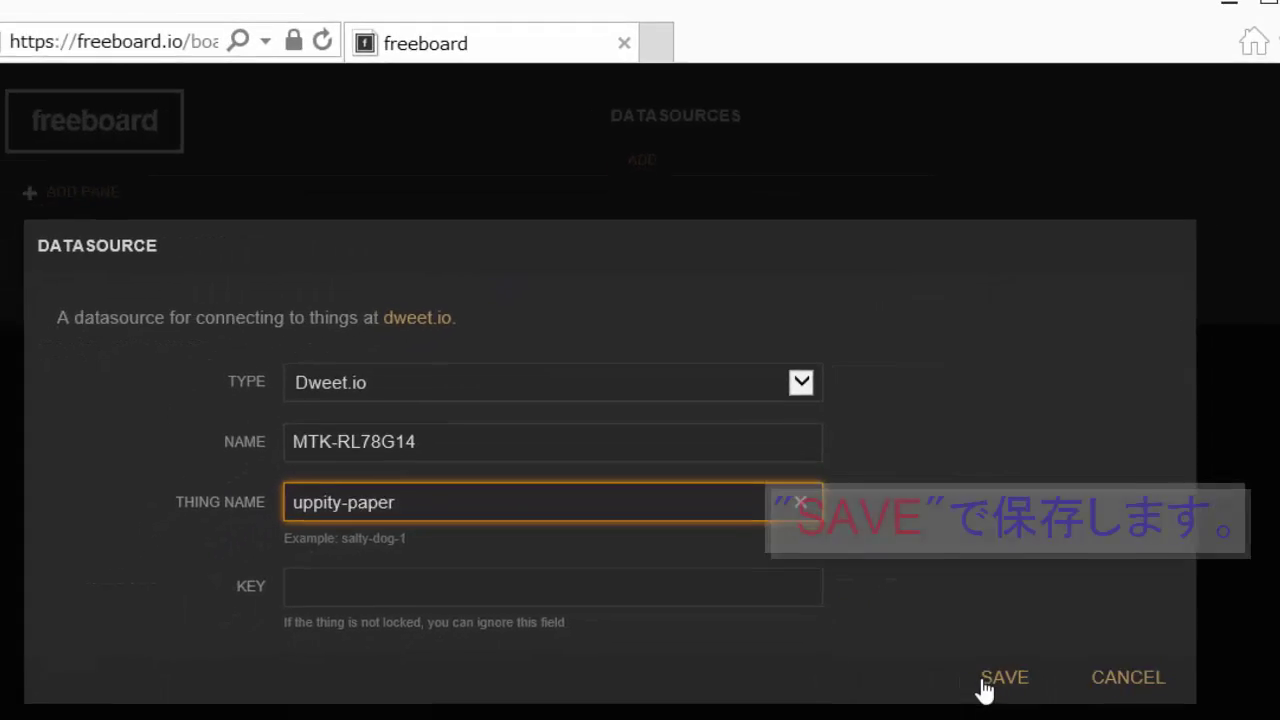
click(969, 600)
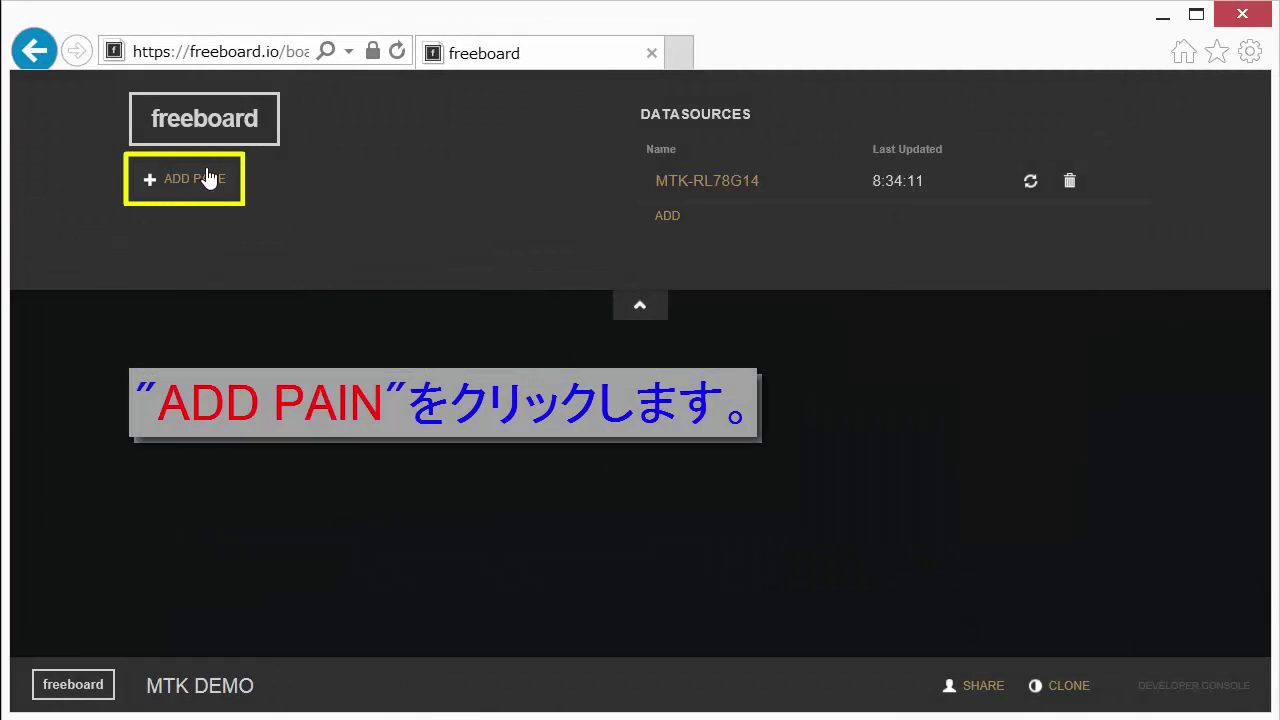
Step: Add a pane to the dashboard, title it "LIGHT LEVEL" and save it
click(198, 182)
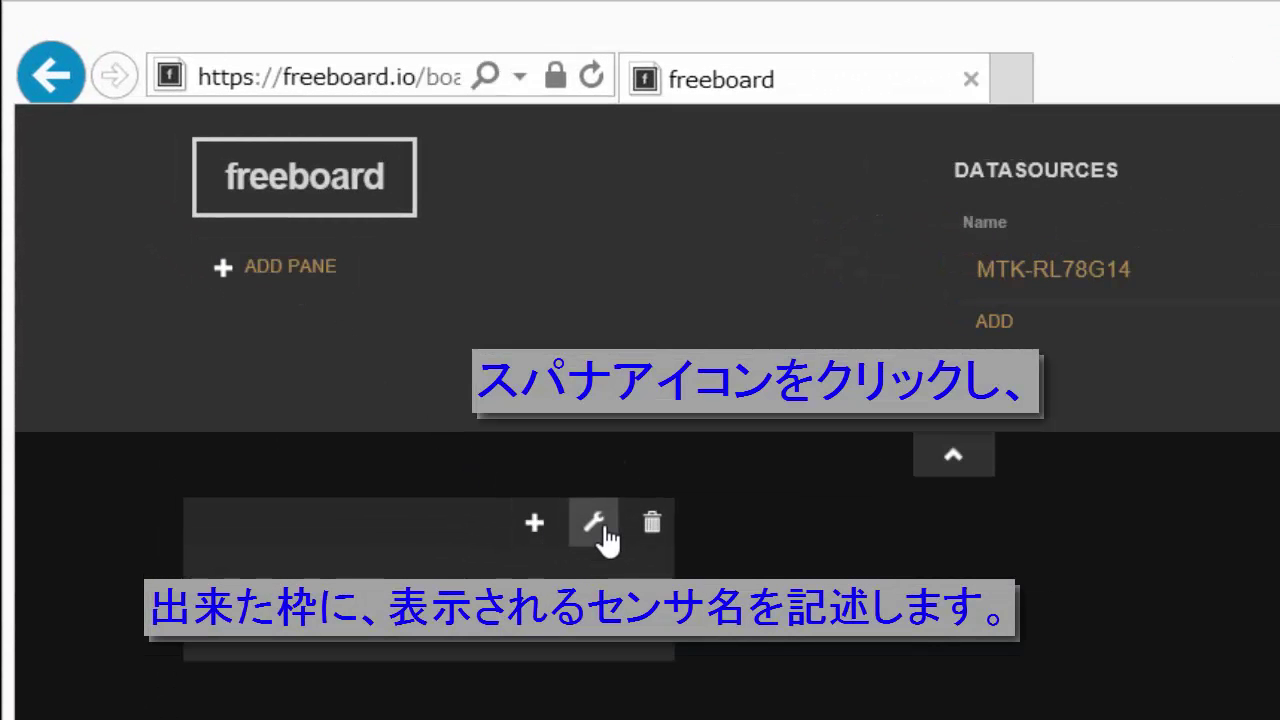
click(597, 524)
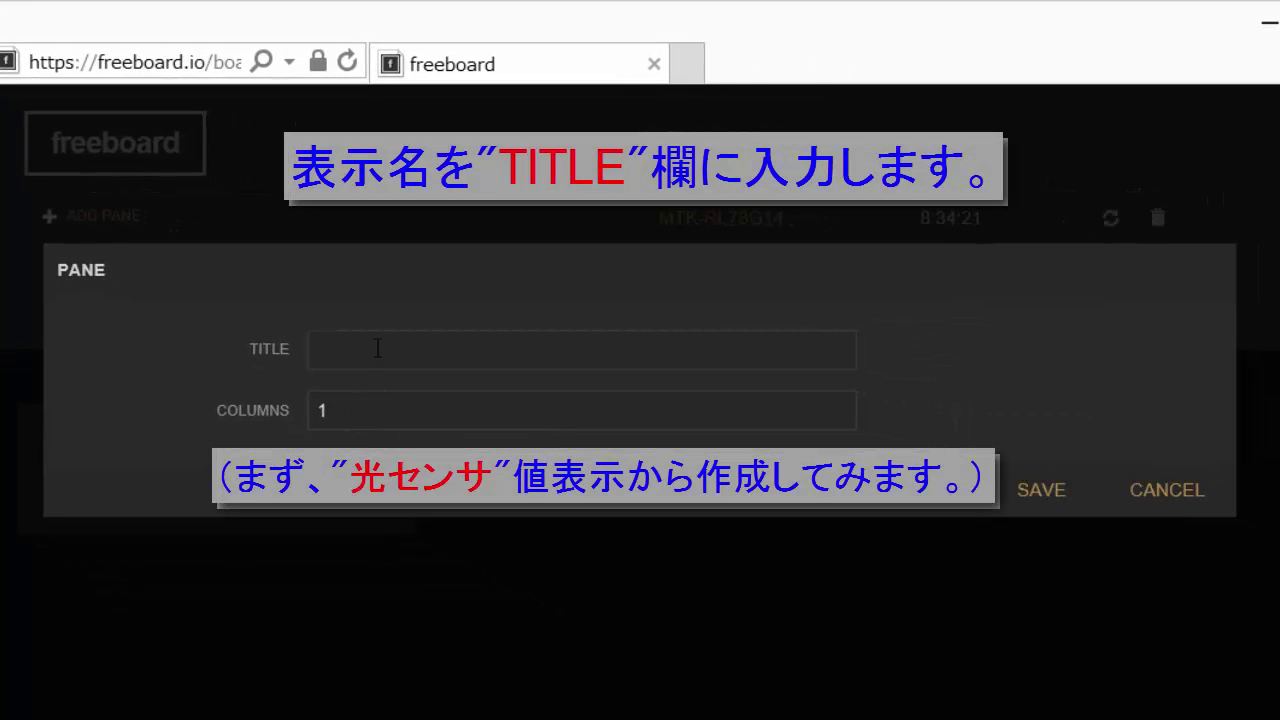
click(378, 348)
text(LIGHT LEVEL)
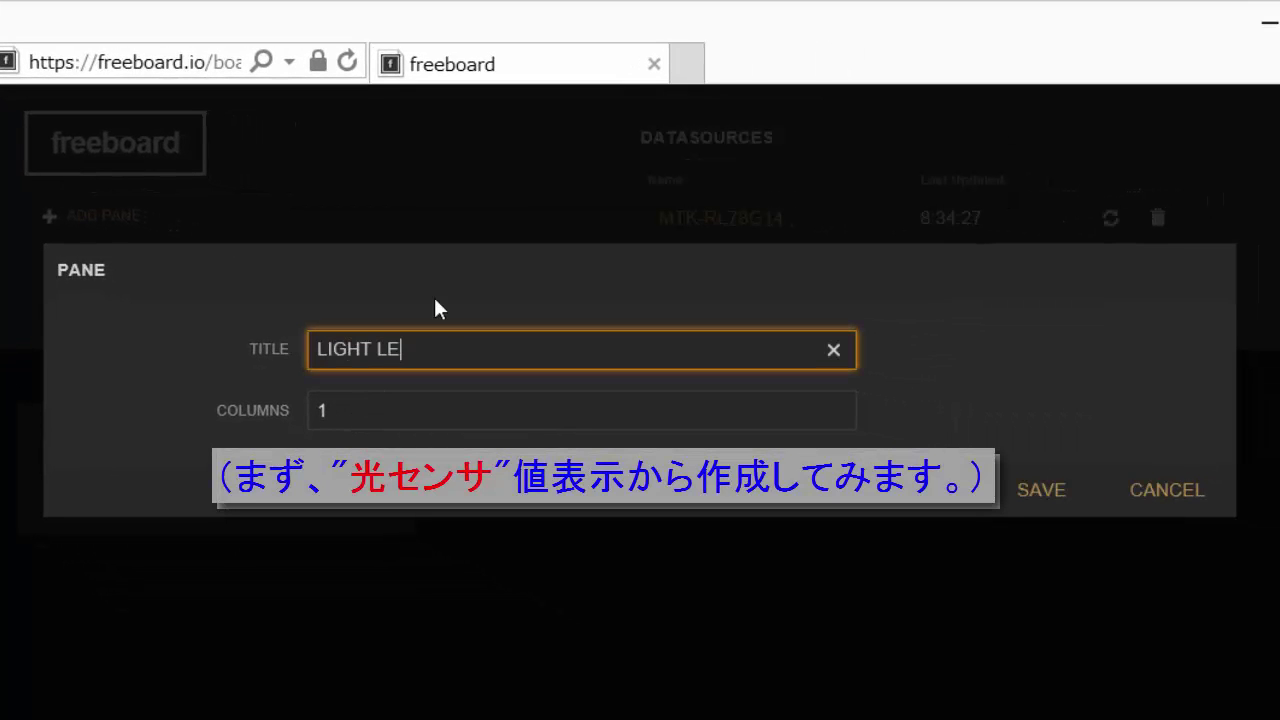
click(1039, 491)
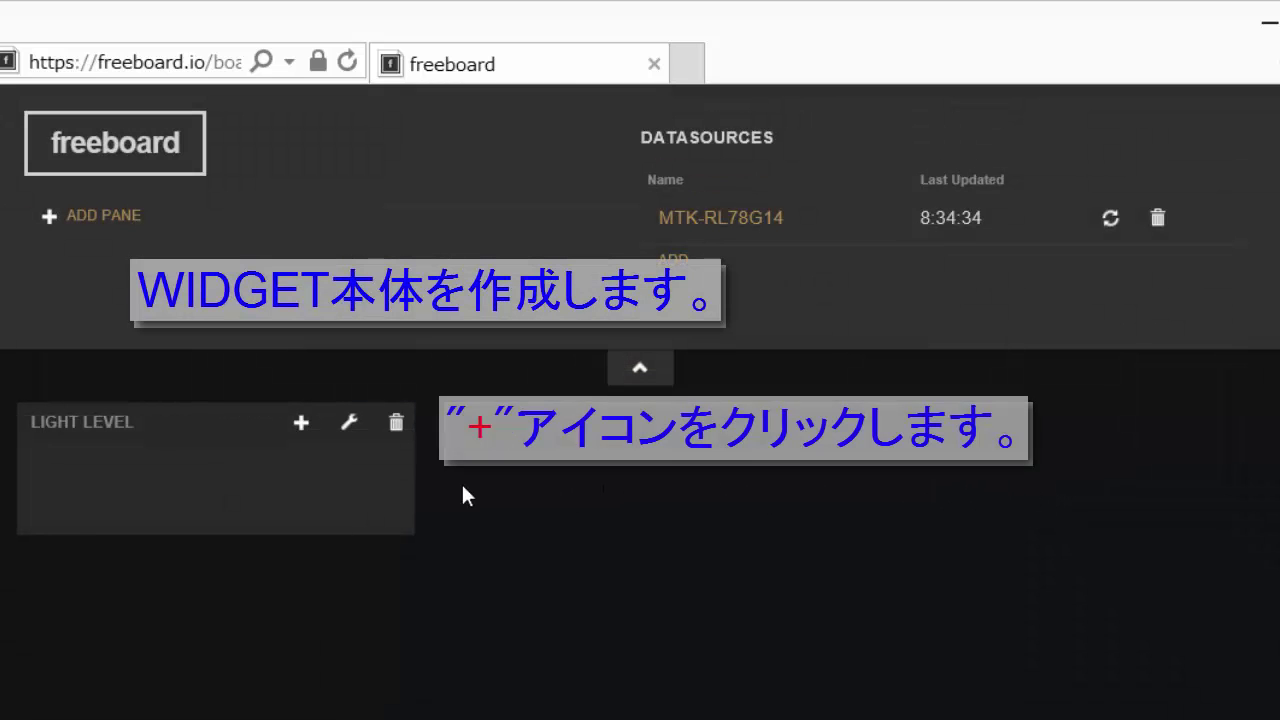
Step: Add a Gauge widget to the LIGHT LEVEL pane with value datasources["MTK-RL78G14"]["Light"] and maximum 1000
click(301, 423)
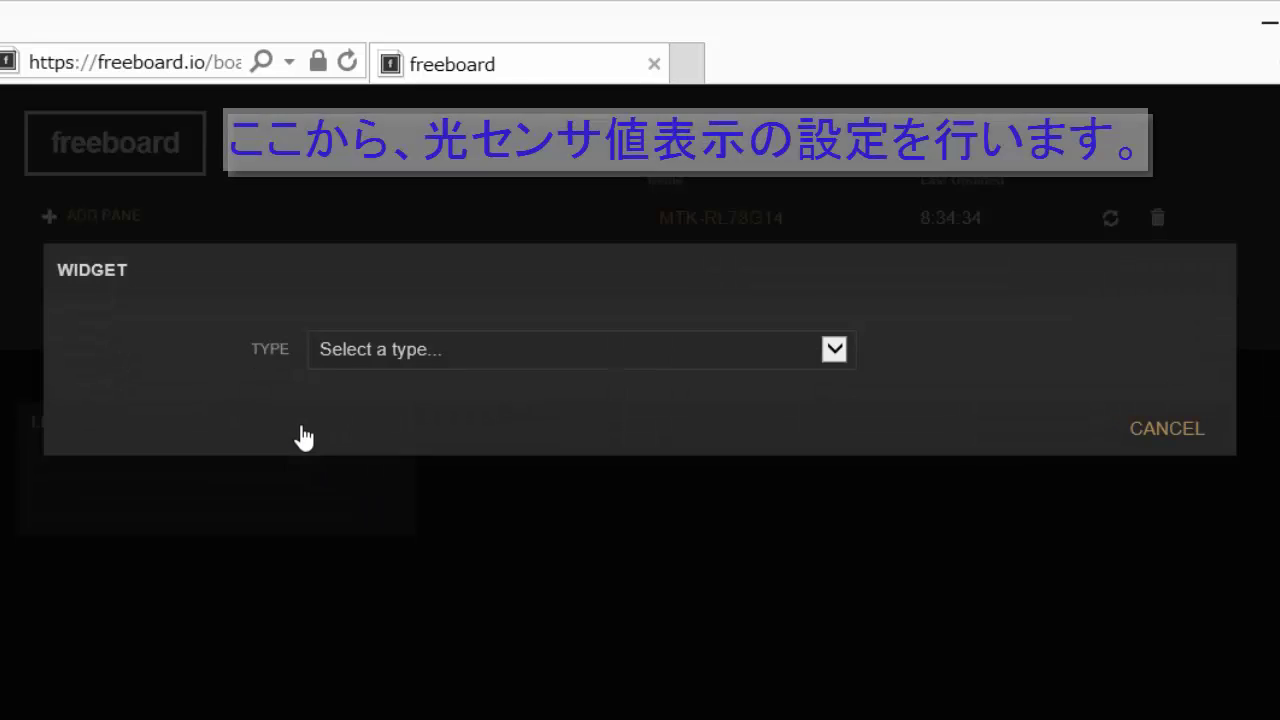
click(834, 349)
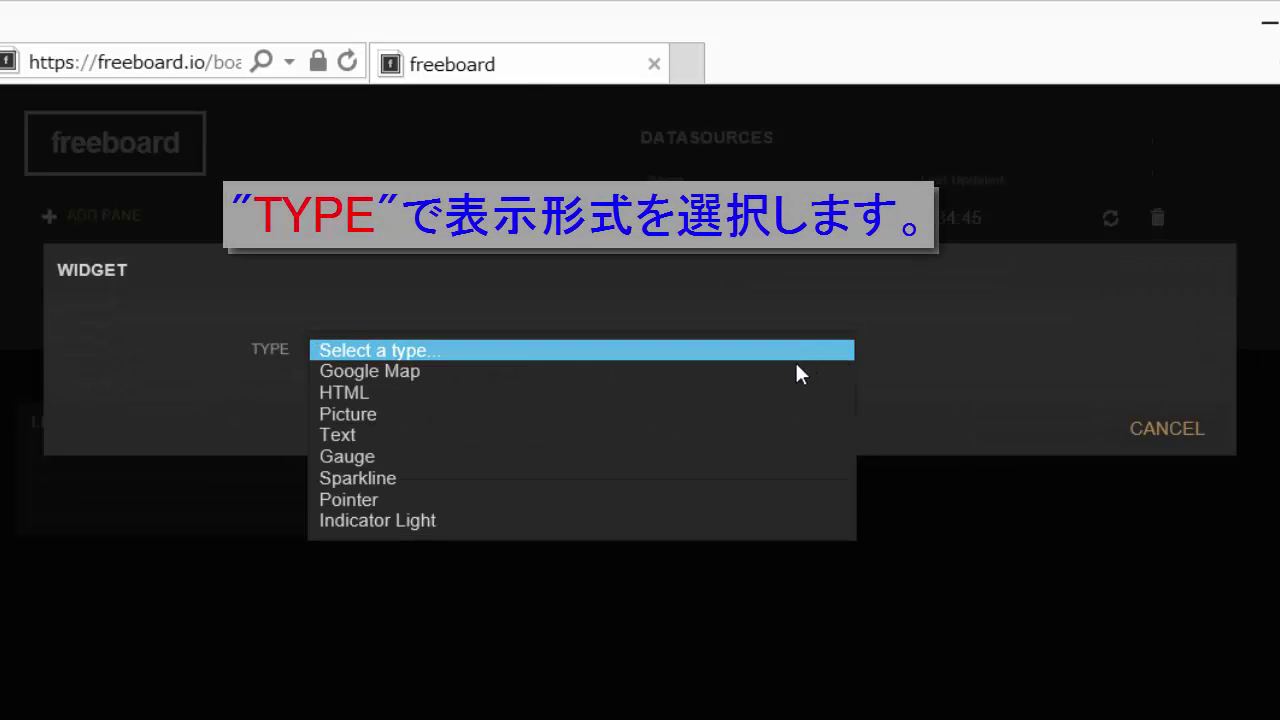
click(709, 457)
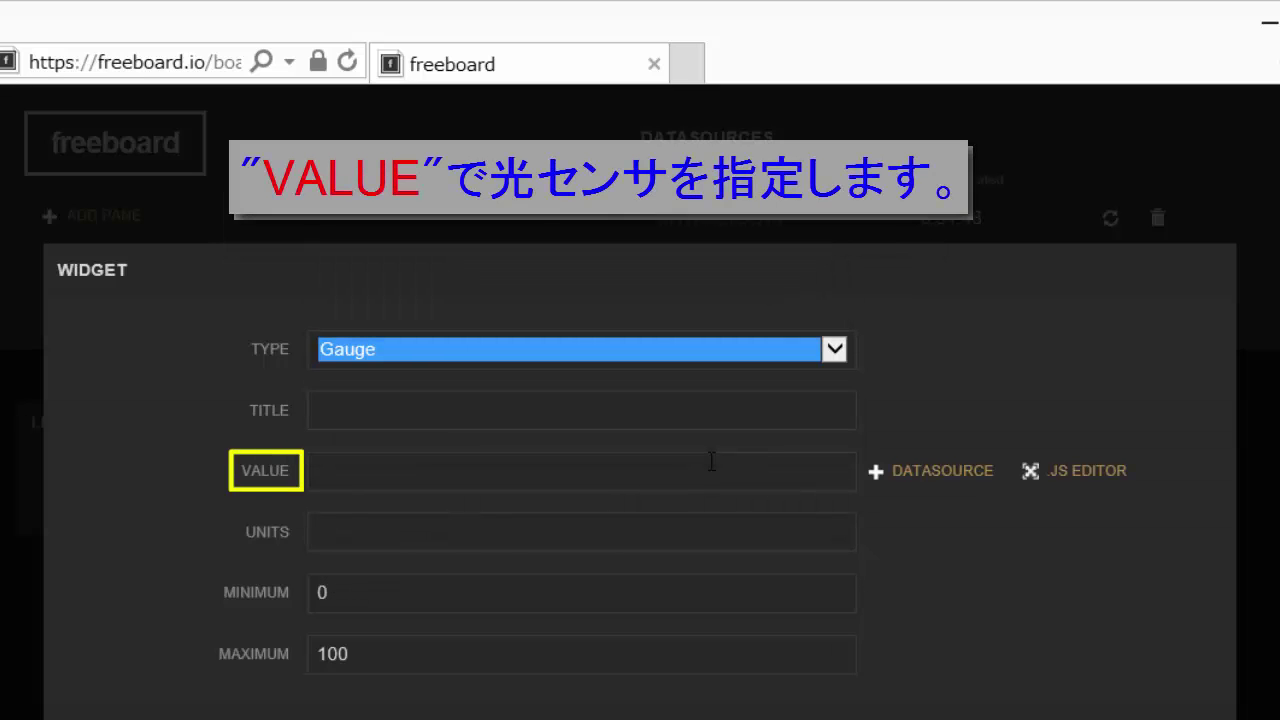
click(890, 482)
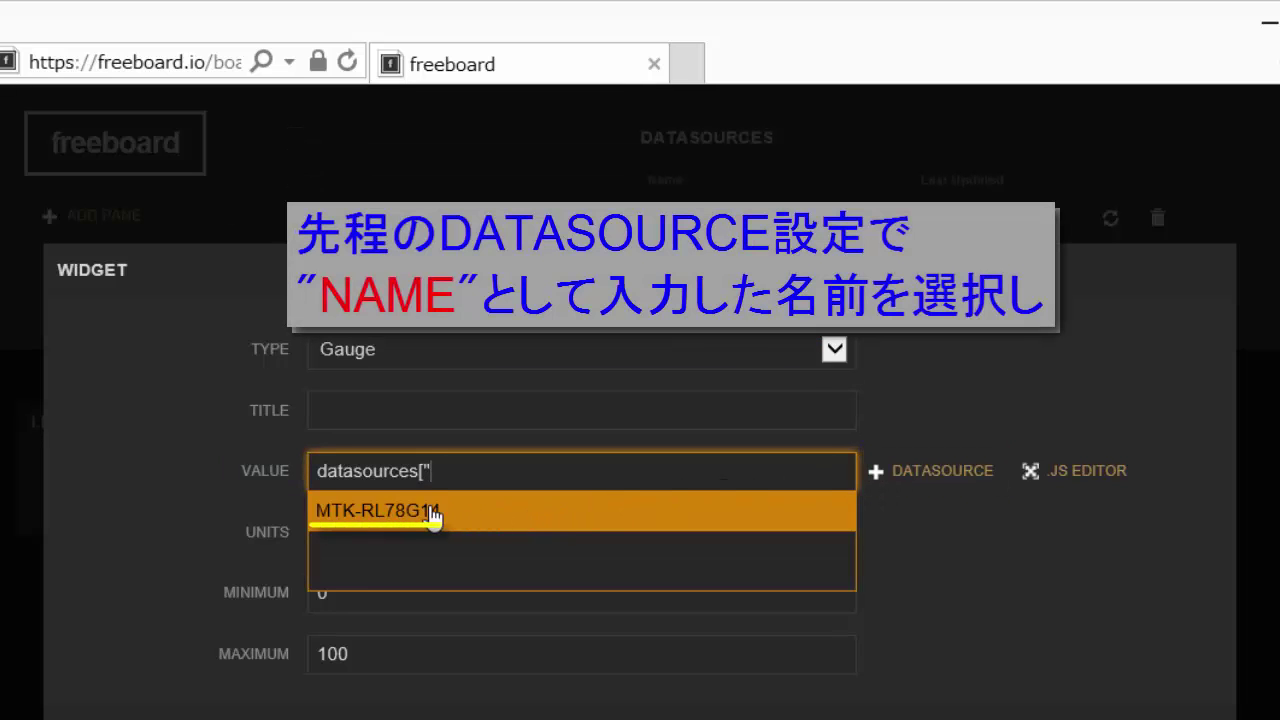
click(432, 514)
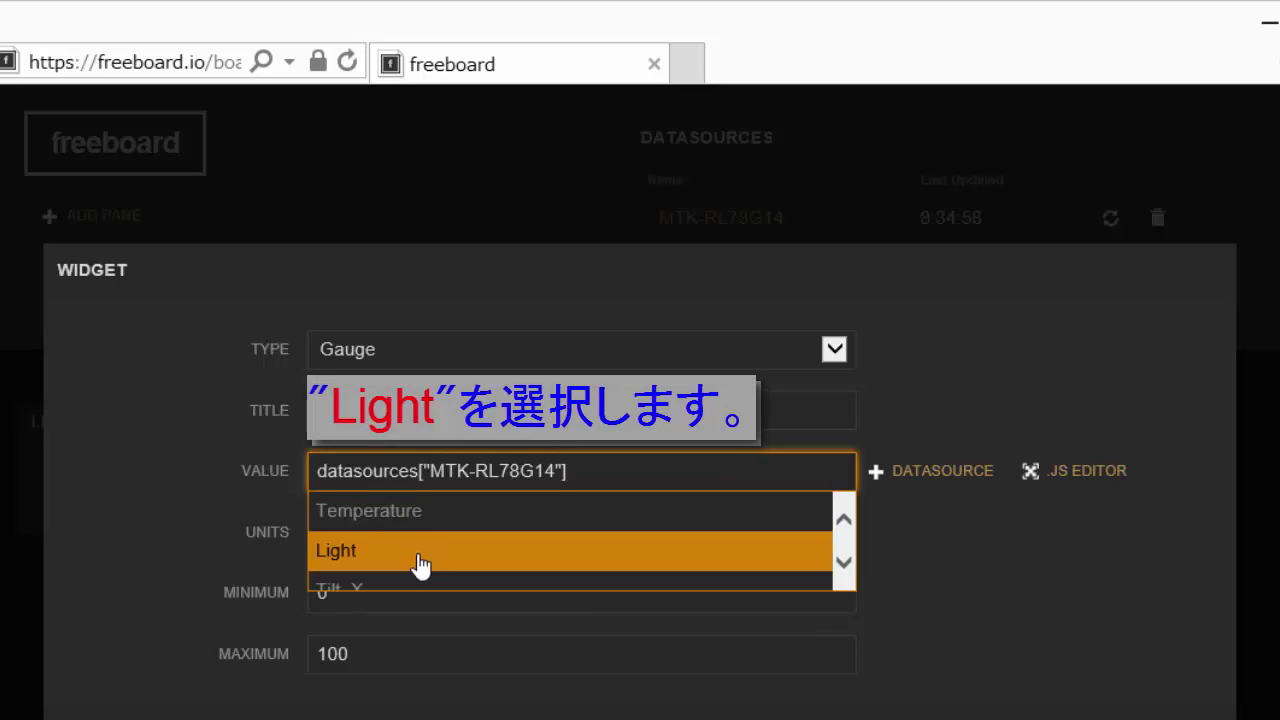
click(420, 552)
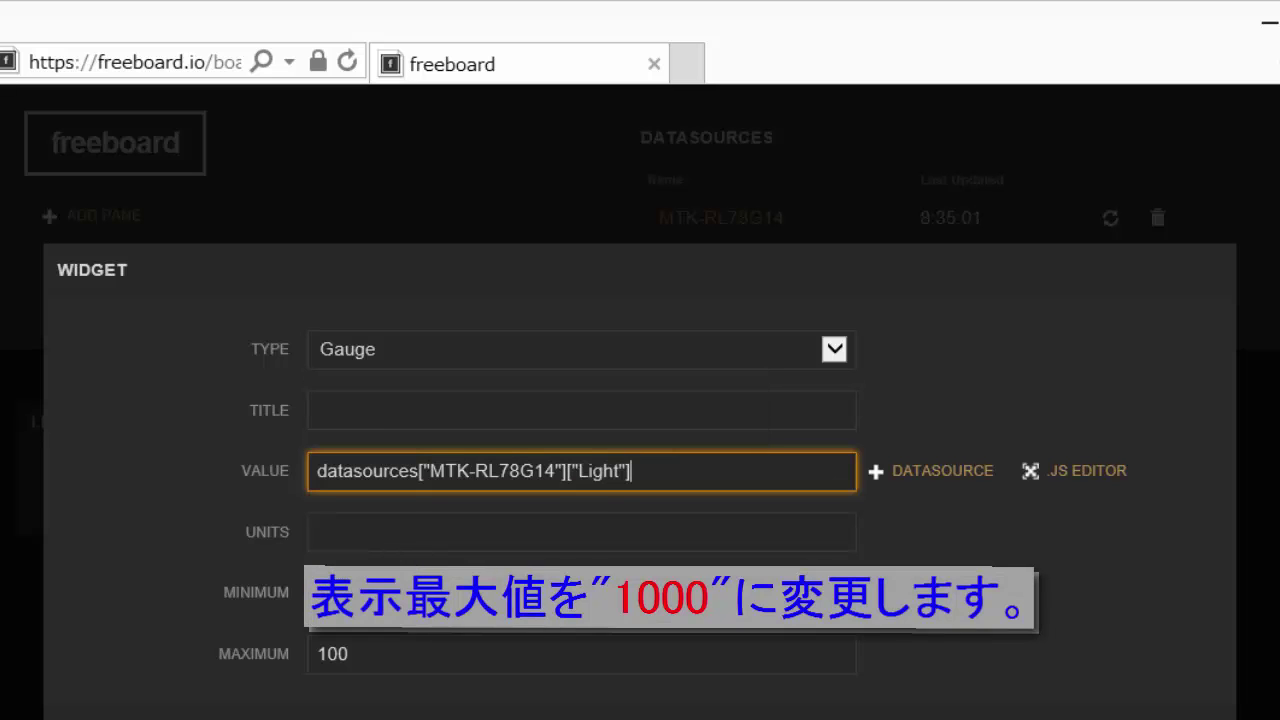
click(403, 651)
text(0)
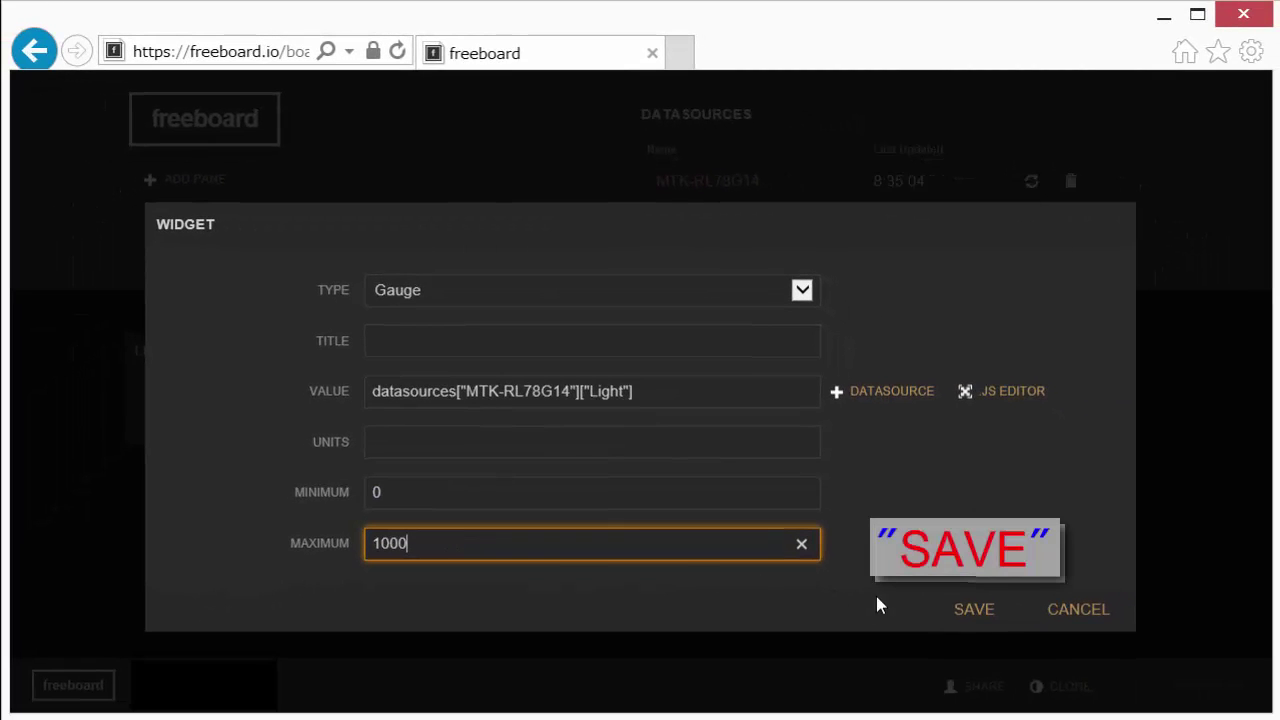
click(975, 612)
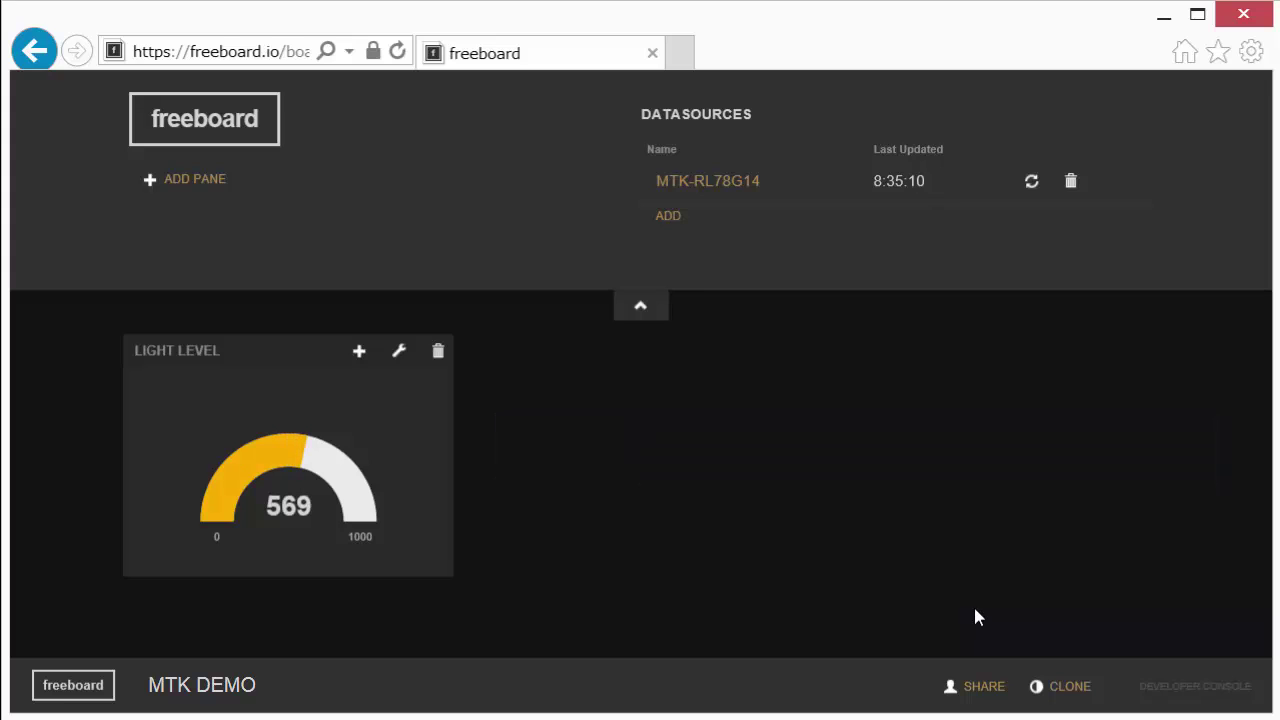
Step: Add a second pane to the dashboard, title it "TEMPERATURE" and save it
click(175, 186)
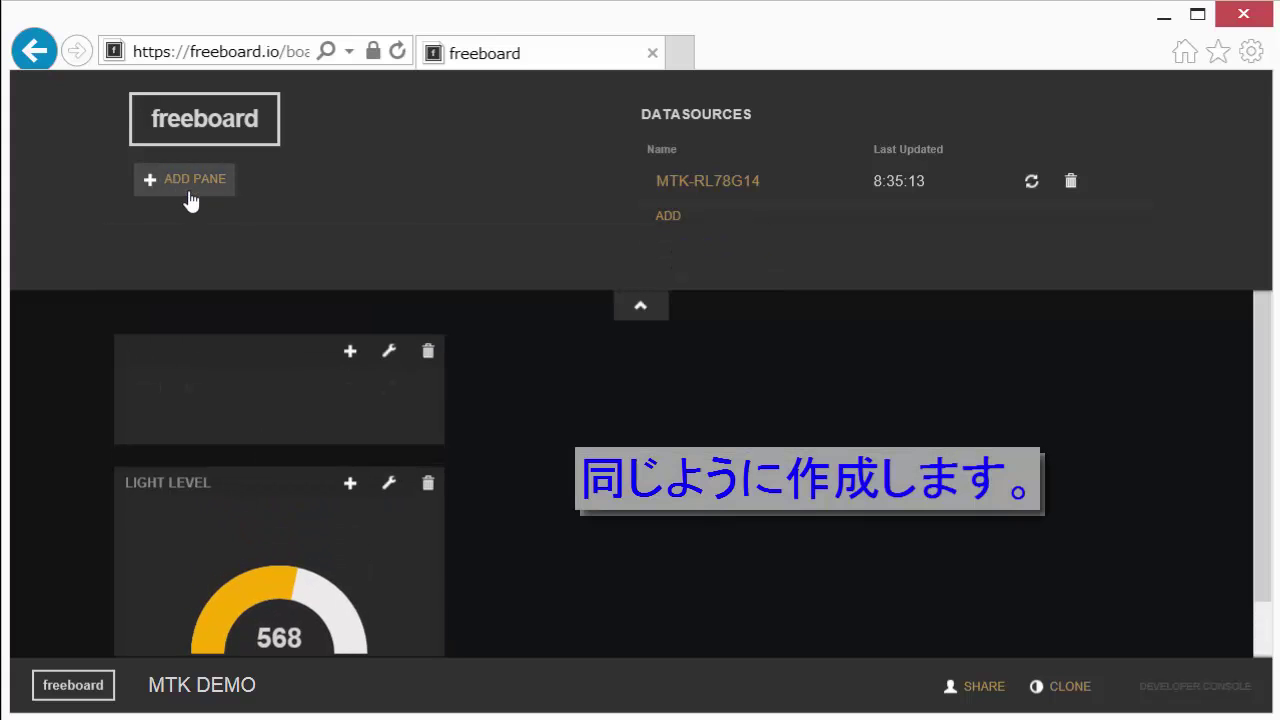
click(390, 355)
click(403, 291)
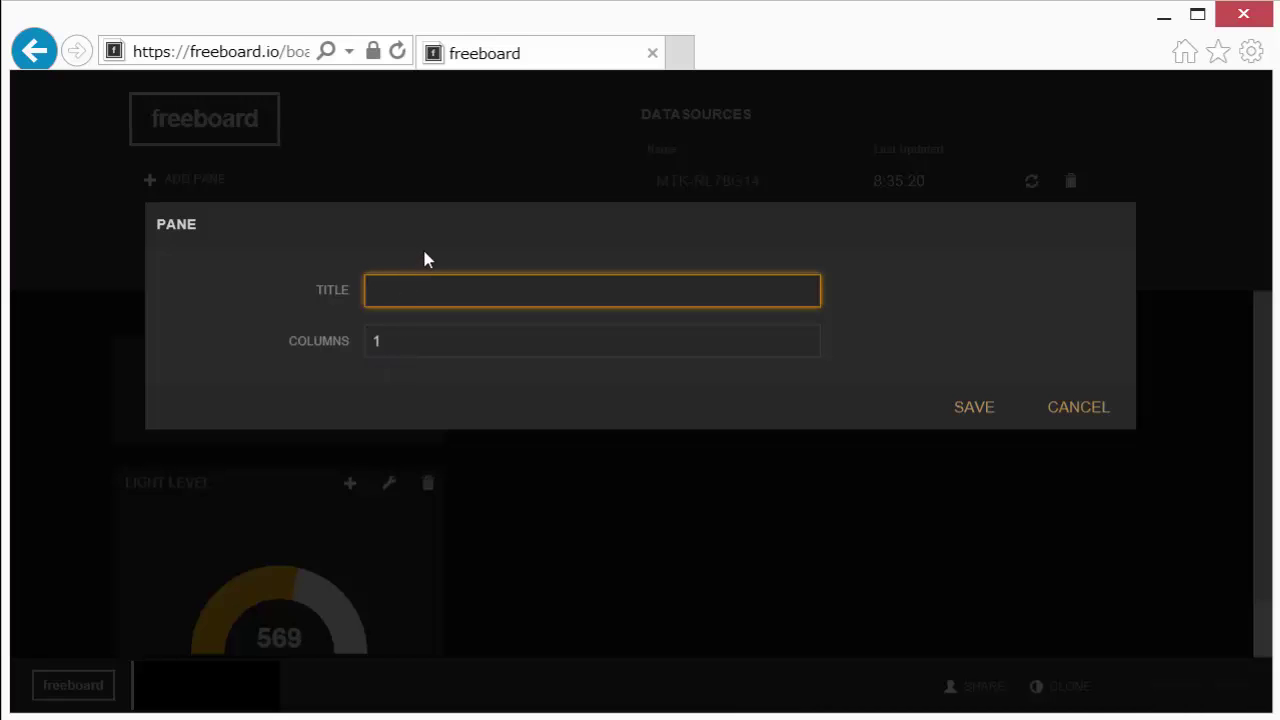
text(TEMPERATURE)
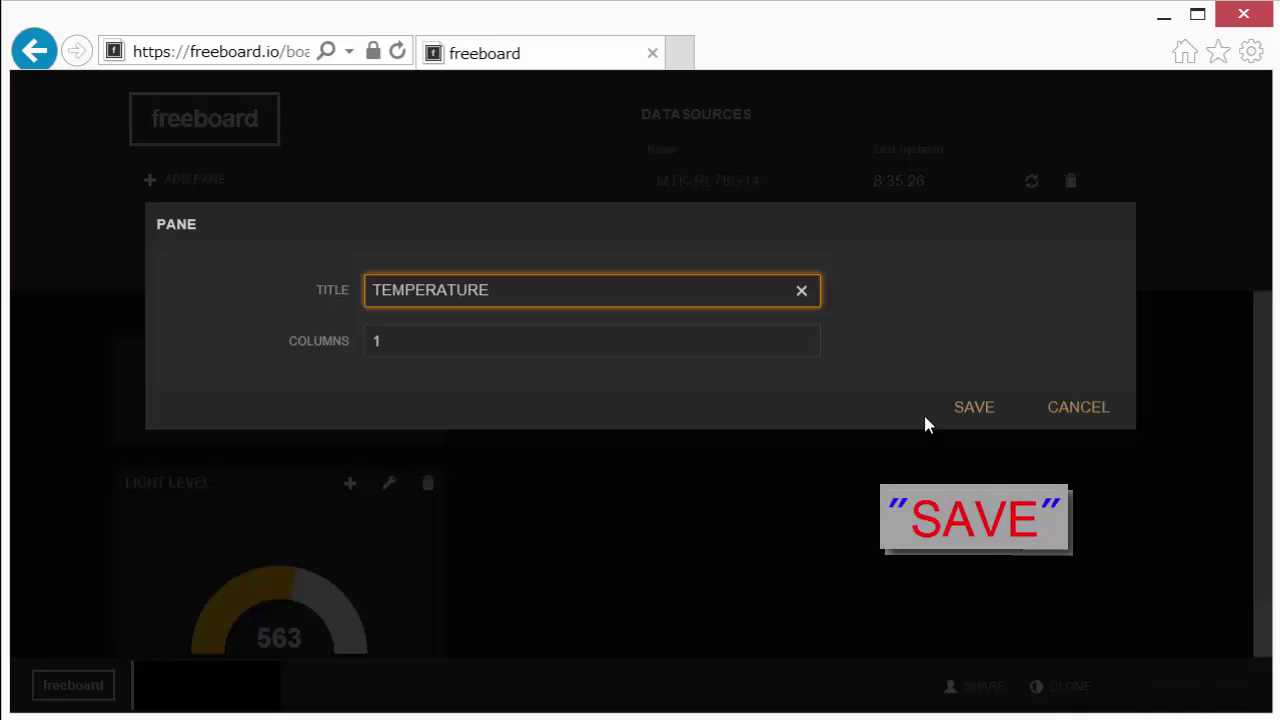
click(961, 413)
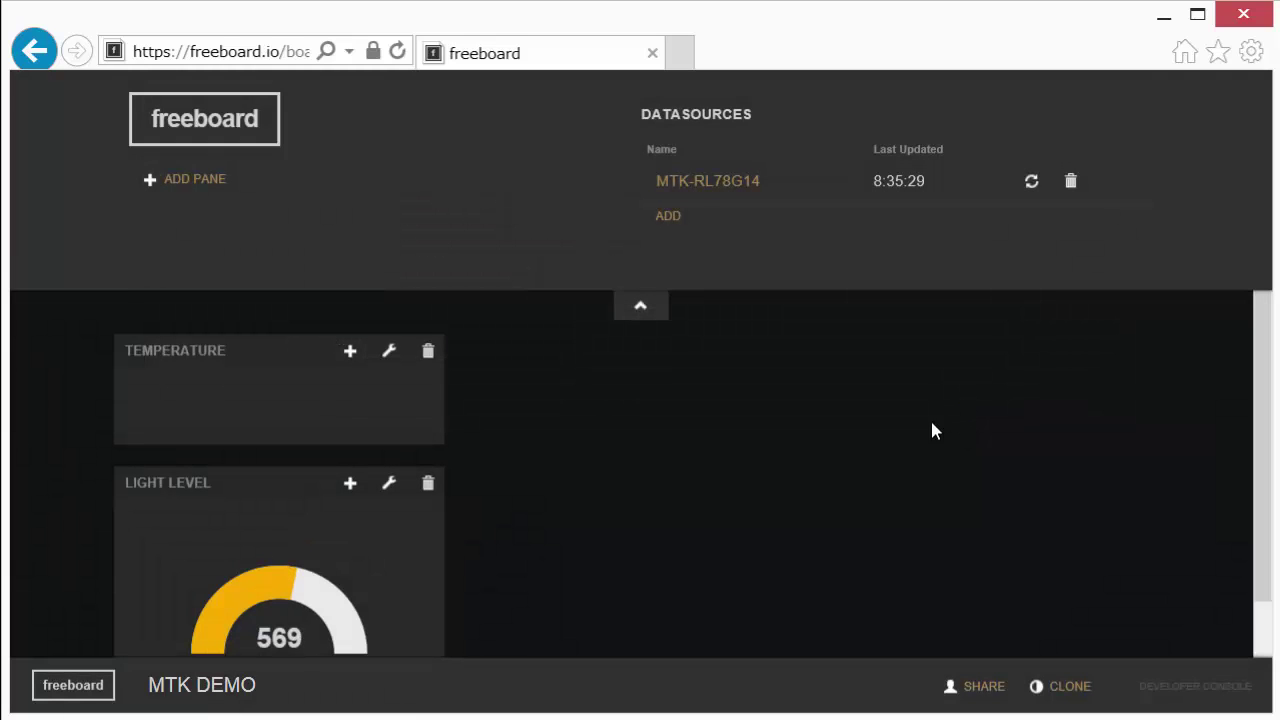
Step: Add a Text widget to the TEMPERATURE pane with value datasources["MTK-RL78G14"]["Temperature"], value animation off and units F, and save it
click(350, 352)
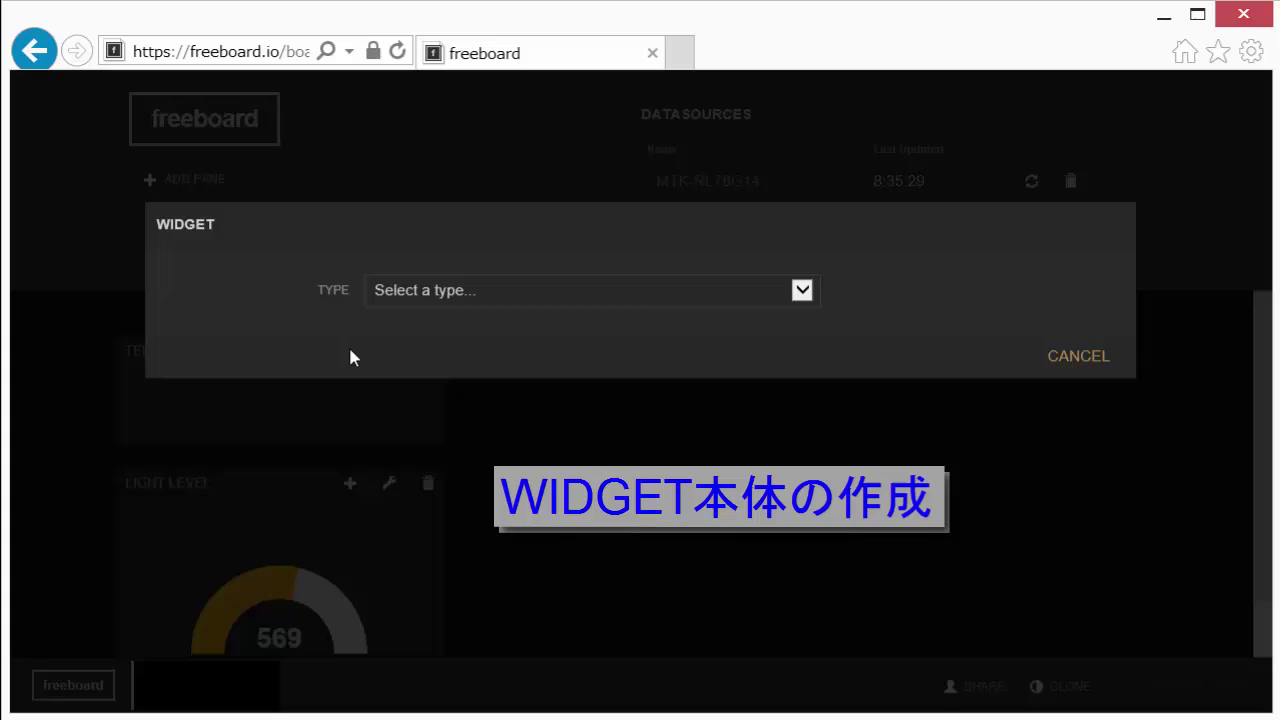
click(801, 291)
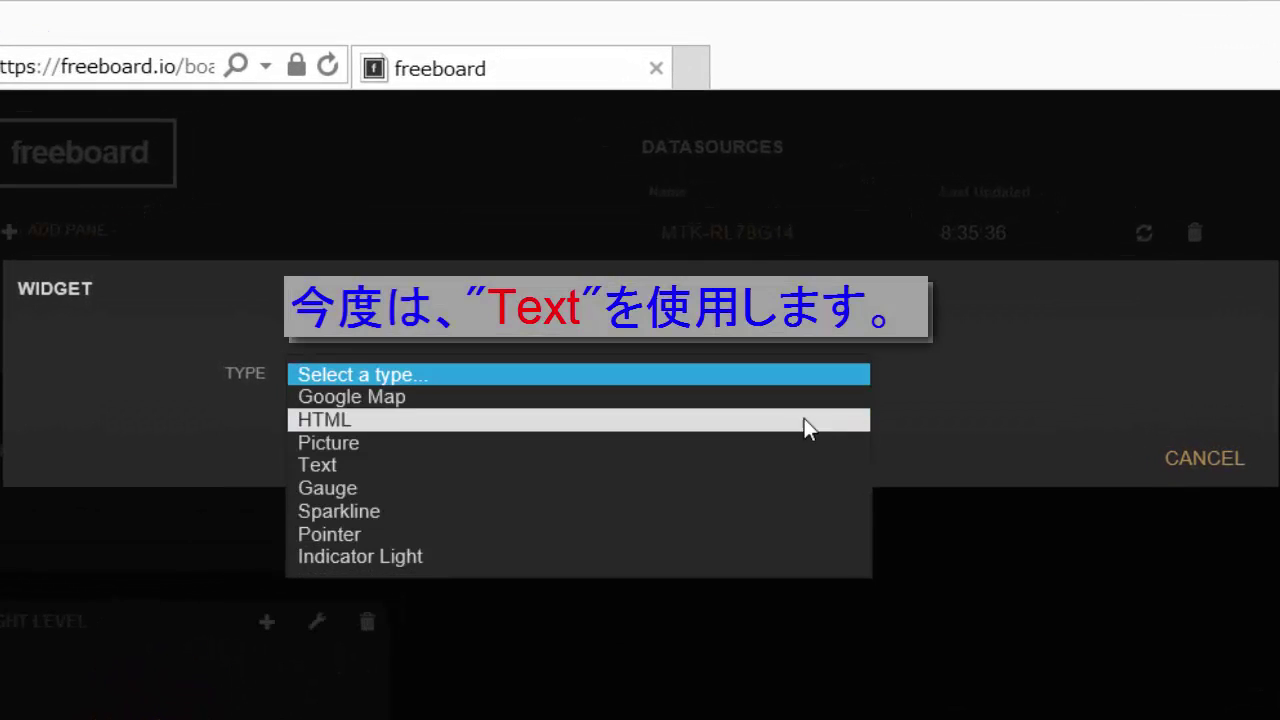
click(783, 465)
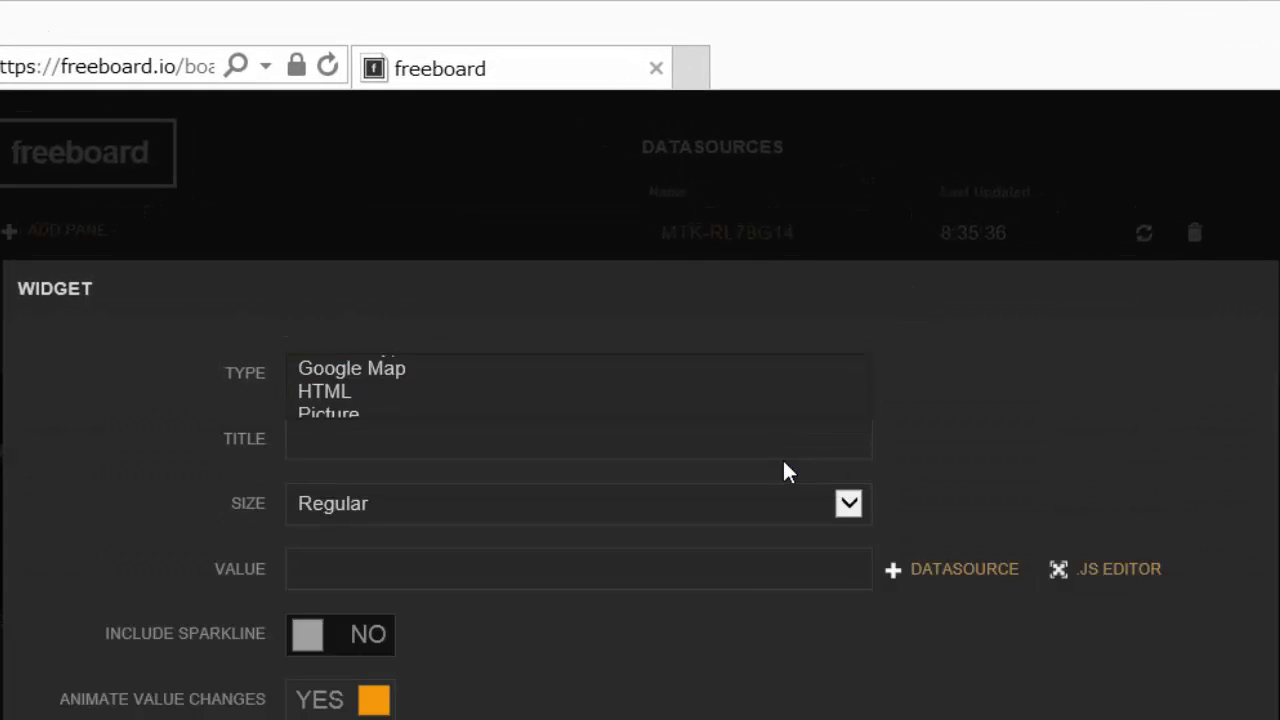
click(928, 571)
click(655, 618)
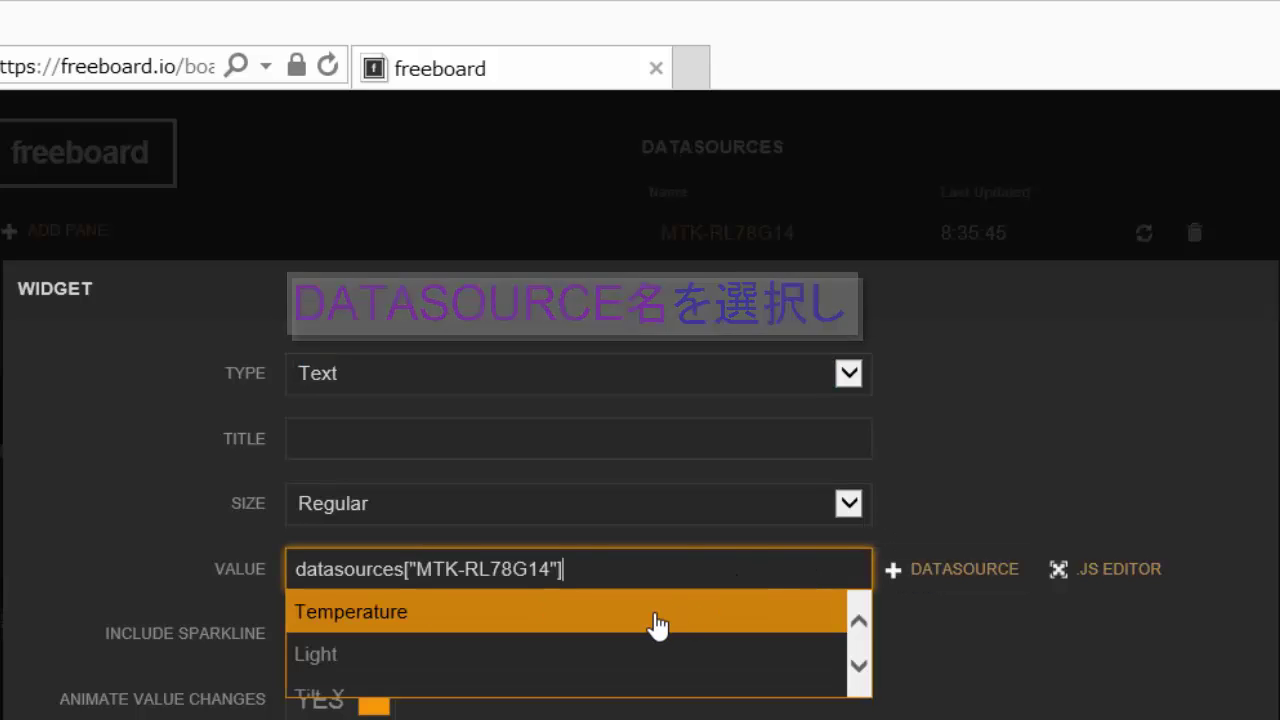
click(657, 622)
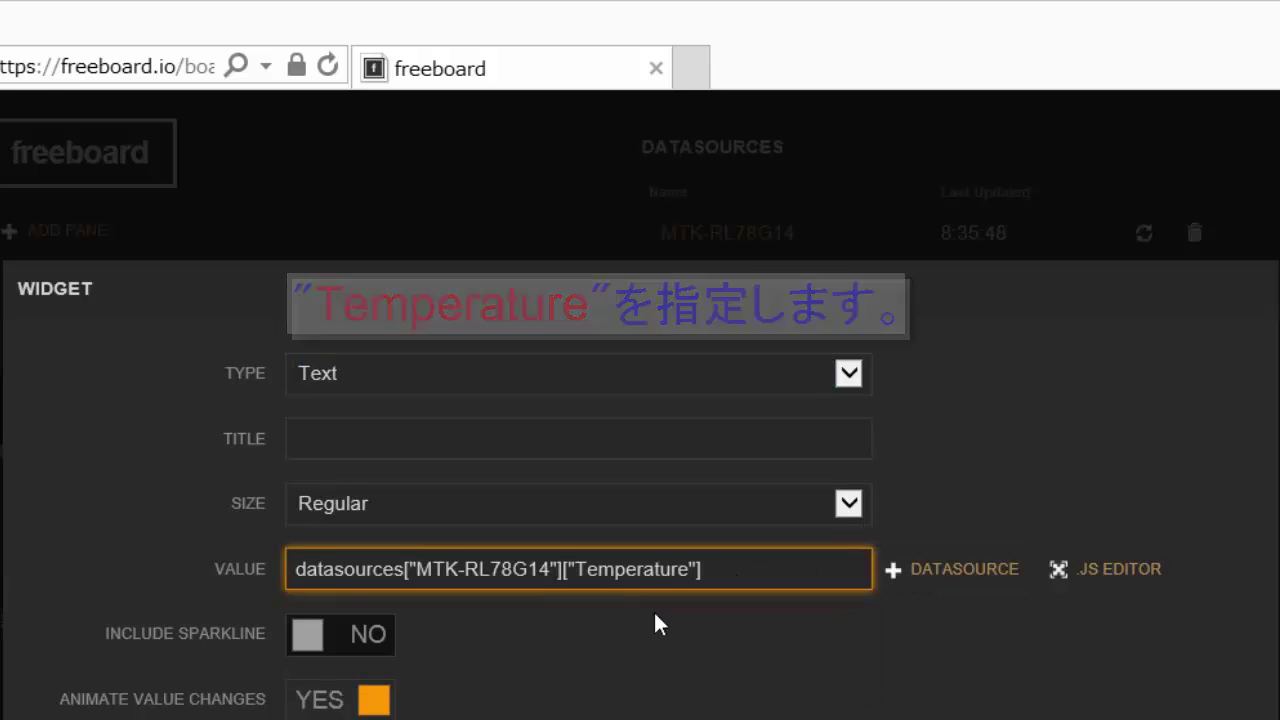
click(428, 566)
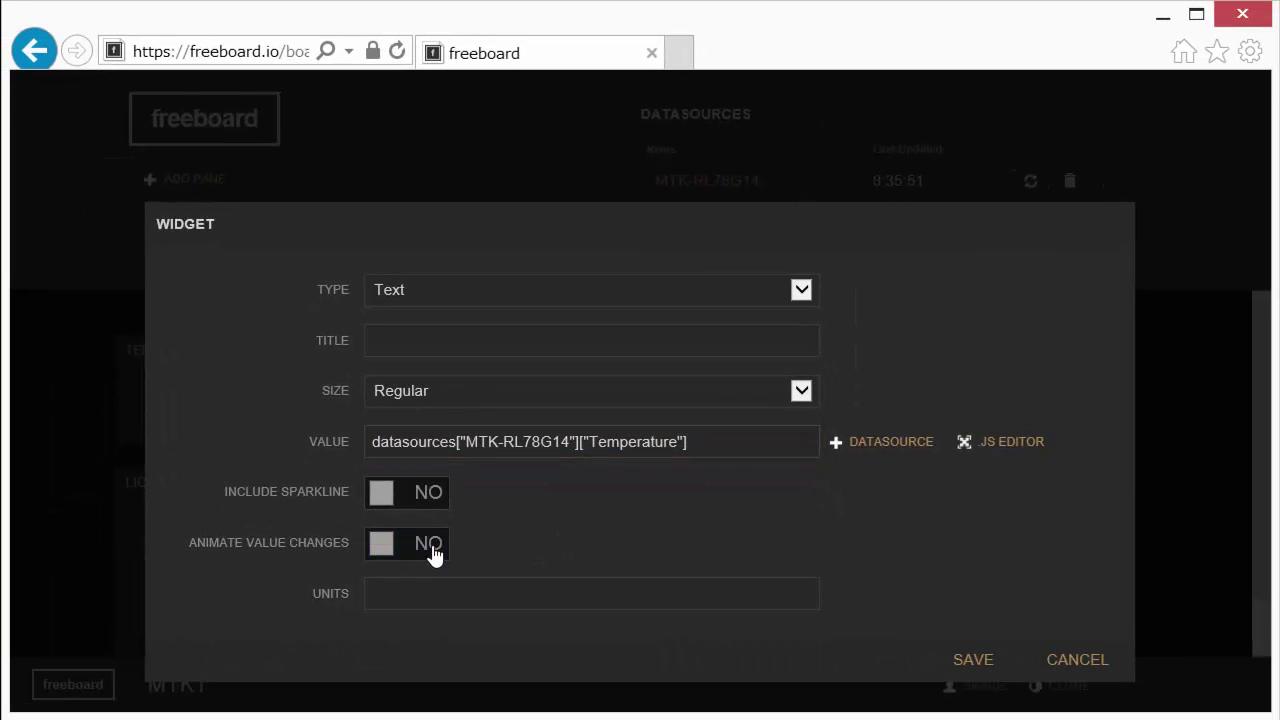
click(425, 616)
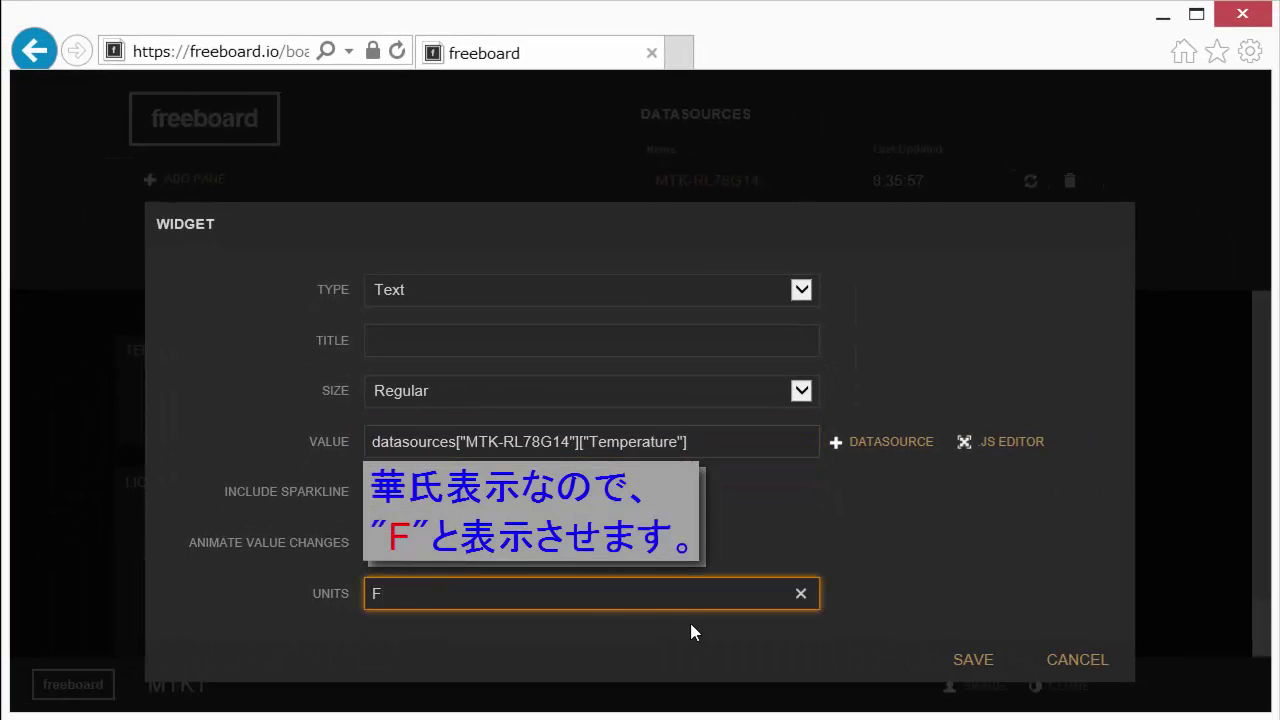
click(960, 665)
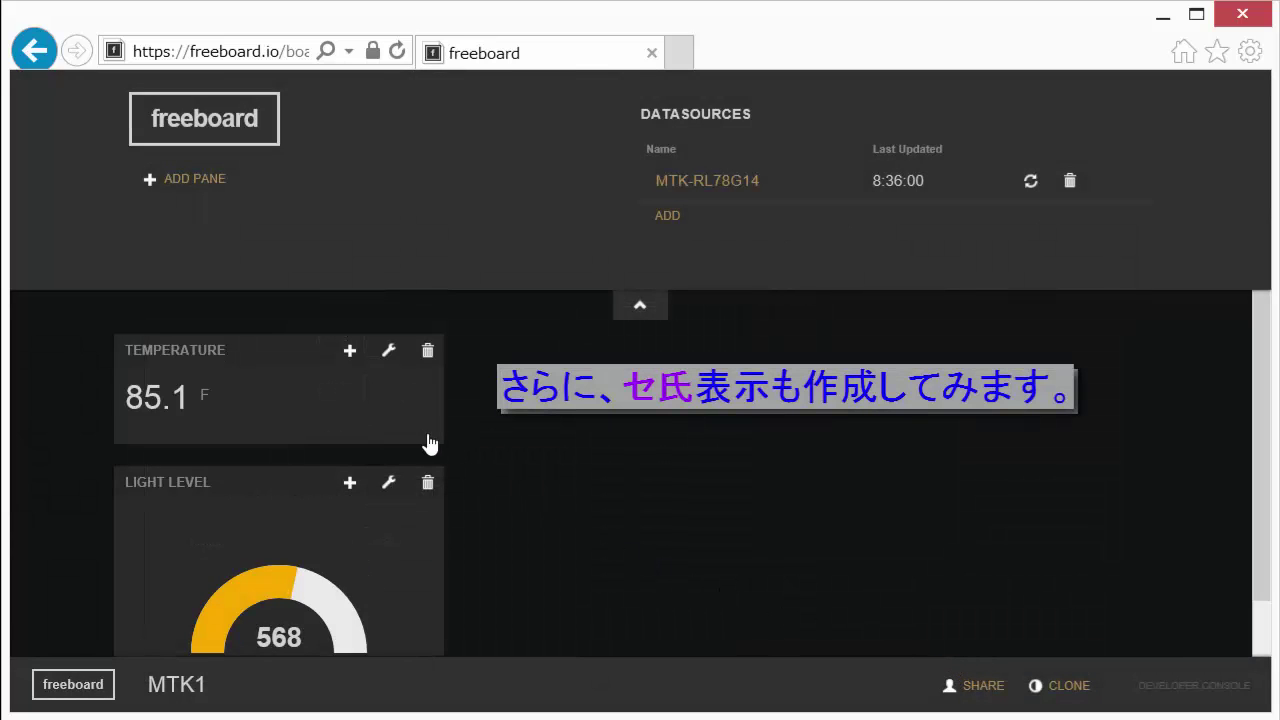
Step: Start a second Text widget in the TEMPERATURE pane with the value datasources["MTK-RL78G14"]["Temperature"]
click(350, 352)
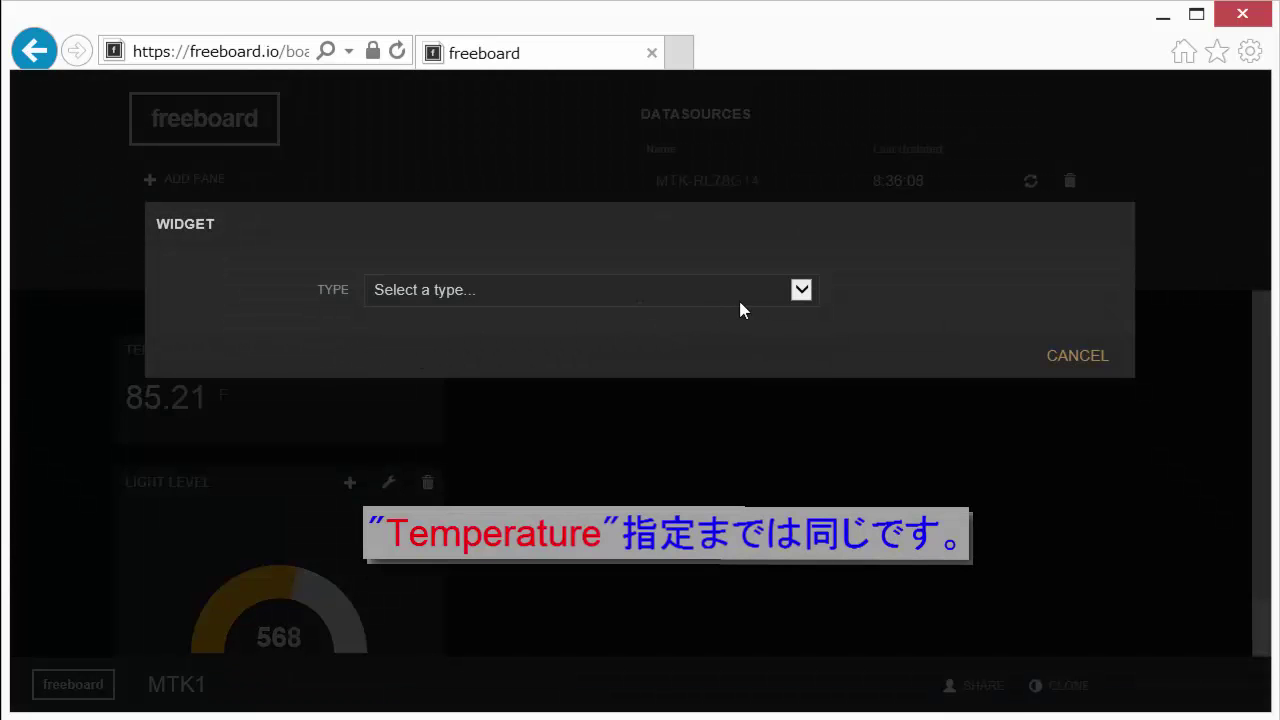
click(800, 292)
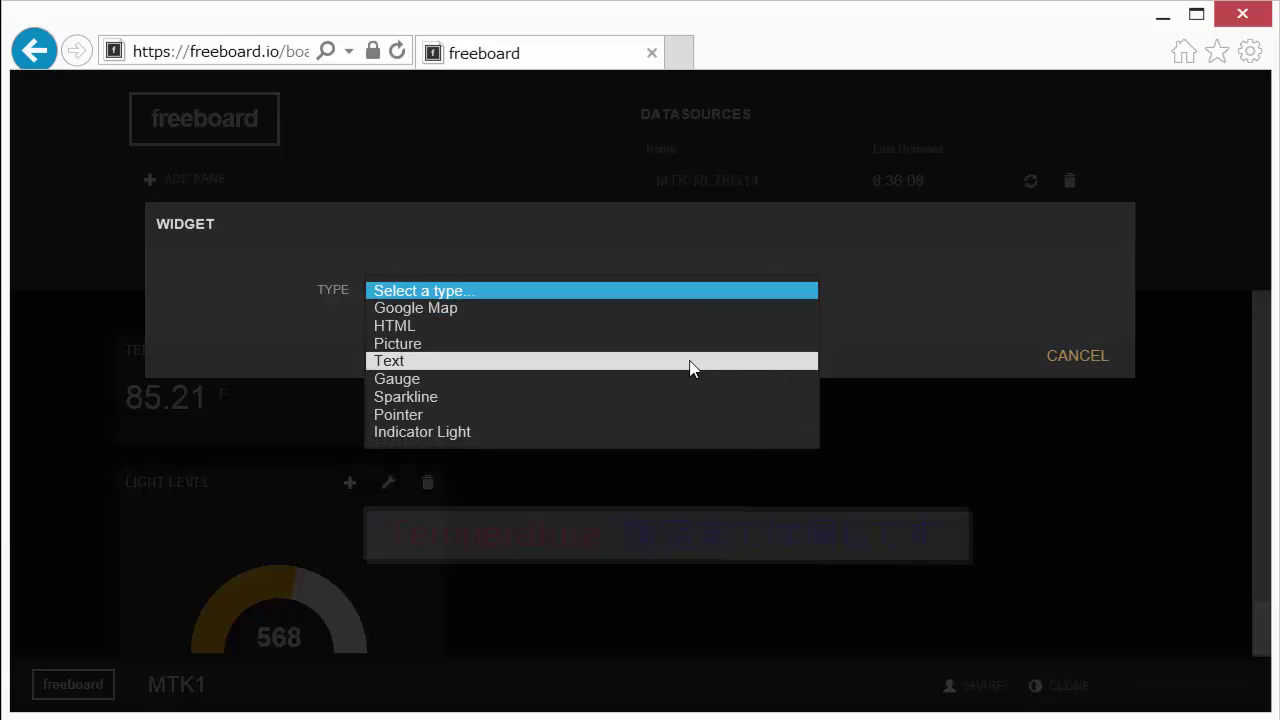
click(689, 361)
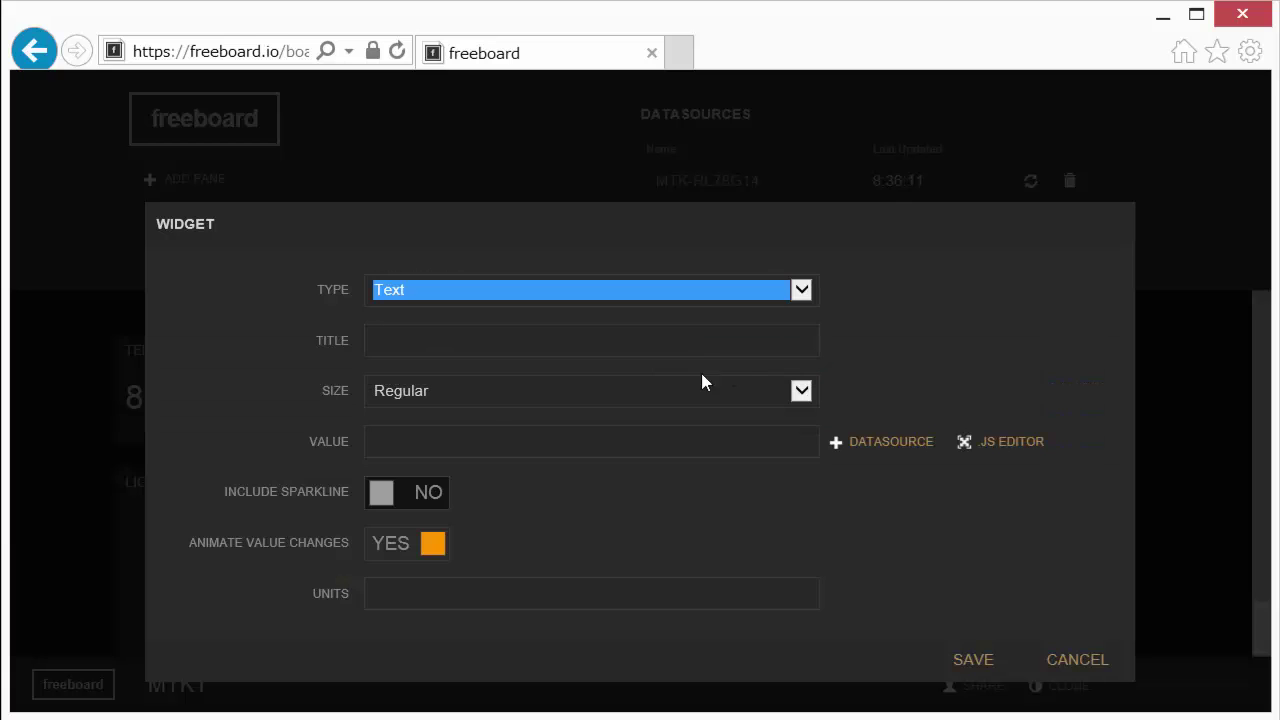
click(846, 446)
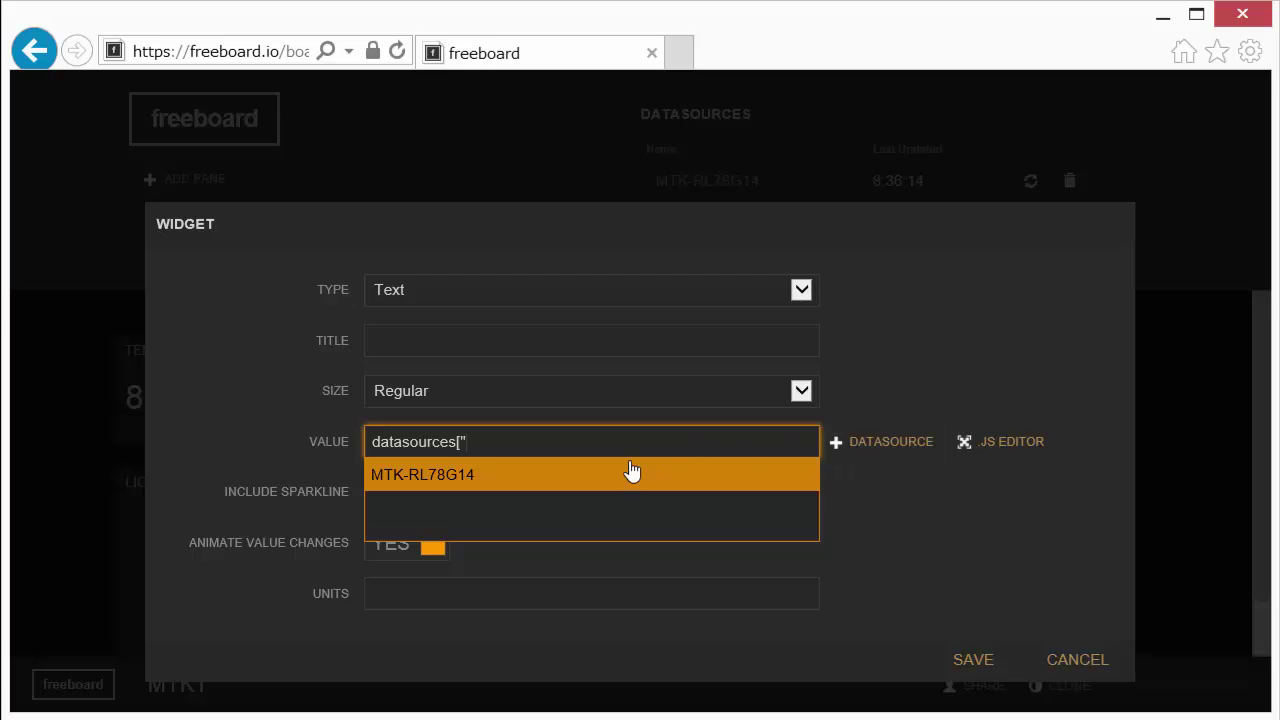
click(471, 476)
click(551, 476)
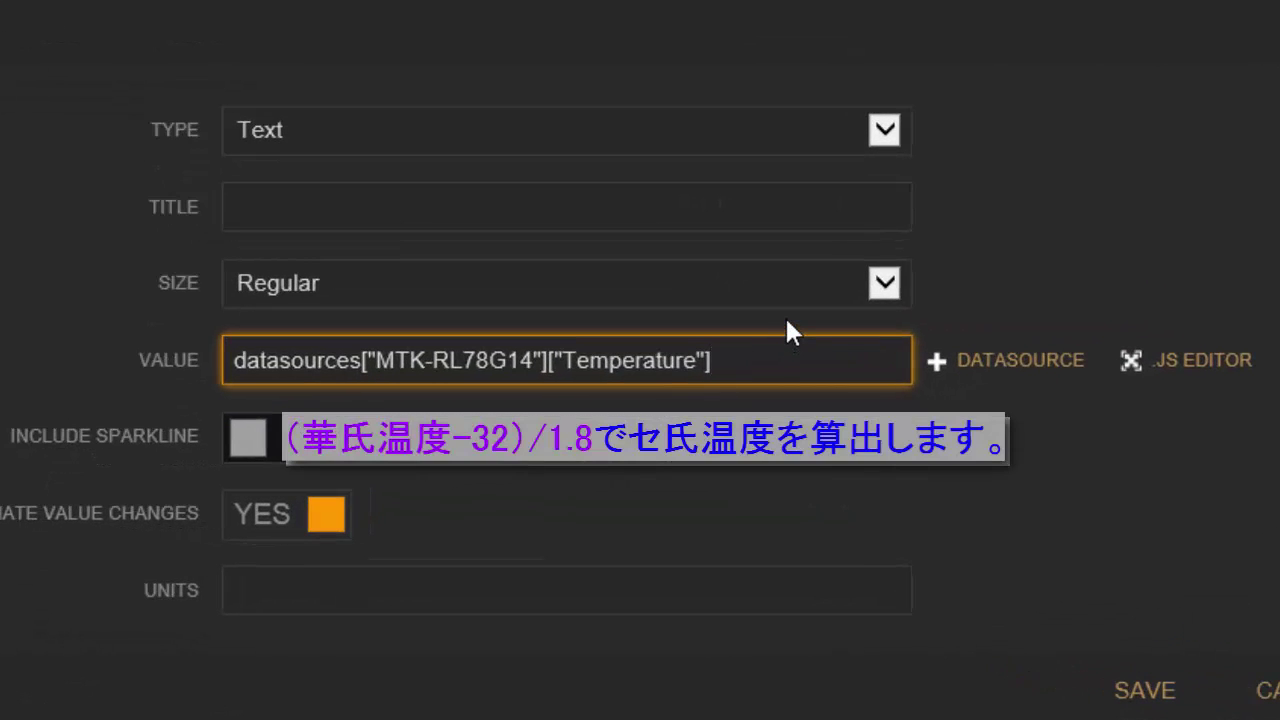
Step: Extend the widget's value into the Celsius formula (datasources["MTK-RL78G14"]["Temperature"]-32)/1.8
text(-32)
key(Left)
key(Left)
key(Left)
key(Left)
key(Left)
key(Left)
key(Left)
key(Left)
key(Left)
key(Left)
key(Left)
key(Left)
key(Left)
key(Left)
key(Left)
key(Left)
key(Left)
key(Left)
key(Left)
key(Left)
key(Left)
key(Left)
key(Left)
key(Left)
key(Left)
key(Left)
key(Left)
key(Left)
key(Left)
key(Left)
key(Left)
text(()
key(Right)
key(Right)
key(Right)
key(Right)
key(Right)
key(Right)
key(Right)
key(Right)
key(Right)
key(Right)
key(Right)
key(Right)
key(Right)
key(Right)
key(Right)
key(Right)
key(Right)
key(Right)
key(Right)
key(Right)
key(Right)
key(Right)
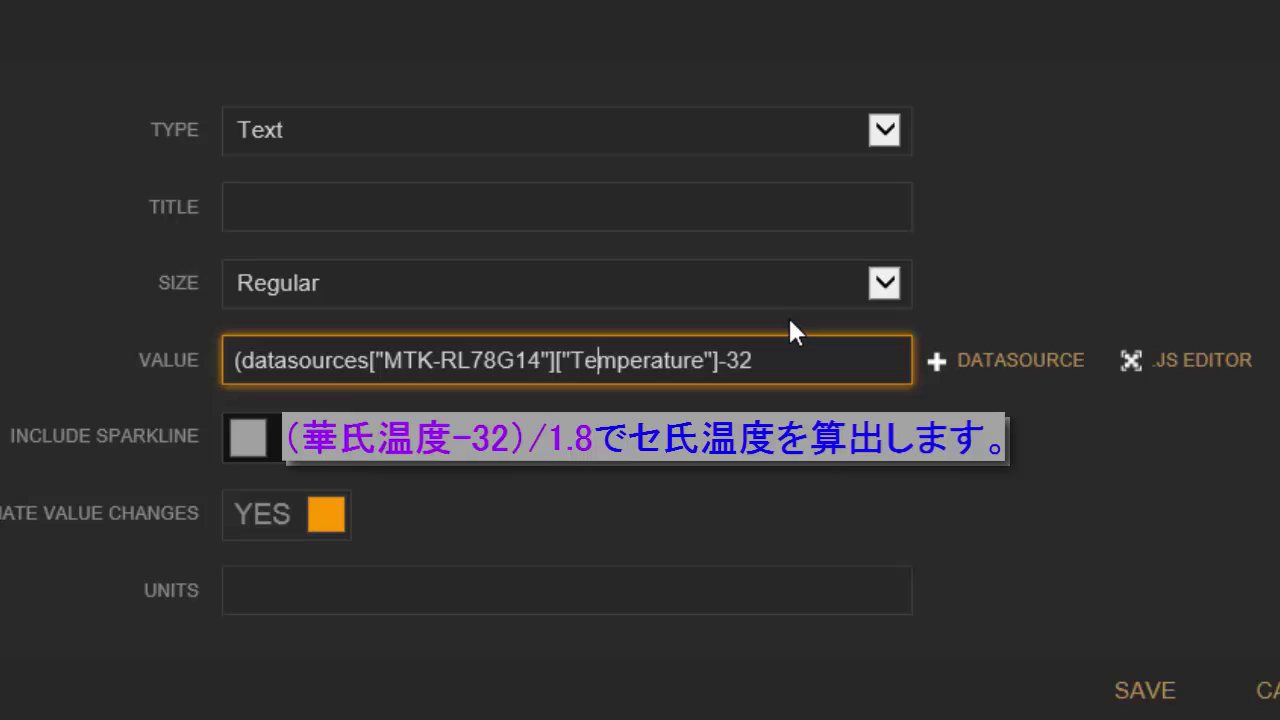
text()/1.8)
Step: Include a sparkline in the Celsius widget, turn off value animation, set its units to ℃ and save it
click(312, 452)
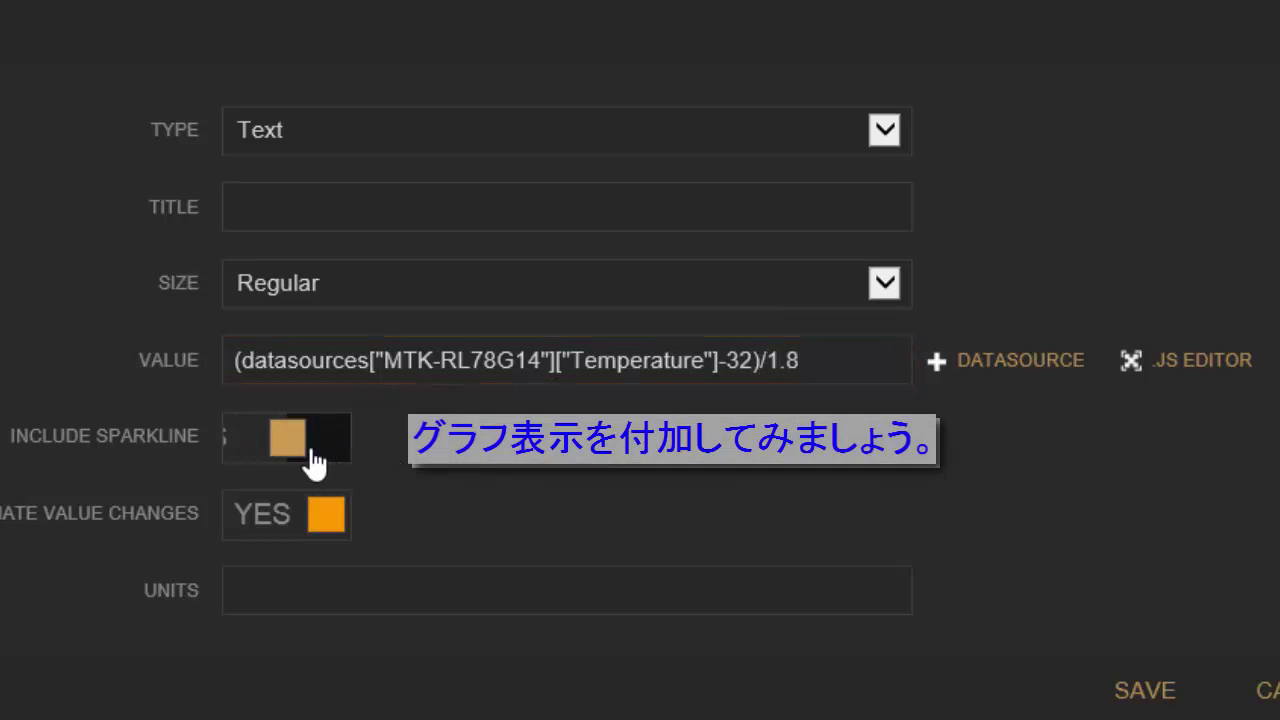
click(297, 520)
click(309, 590)
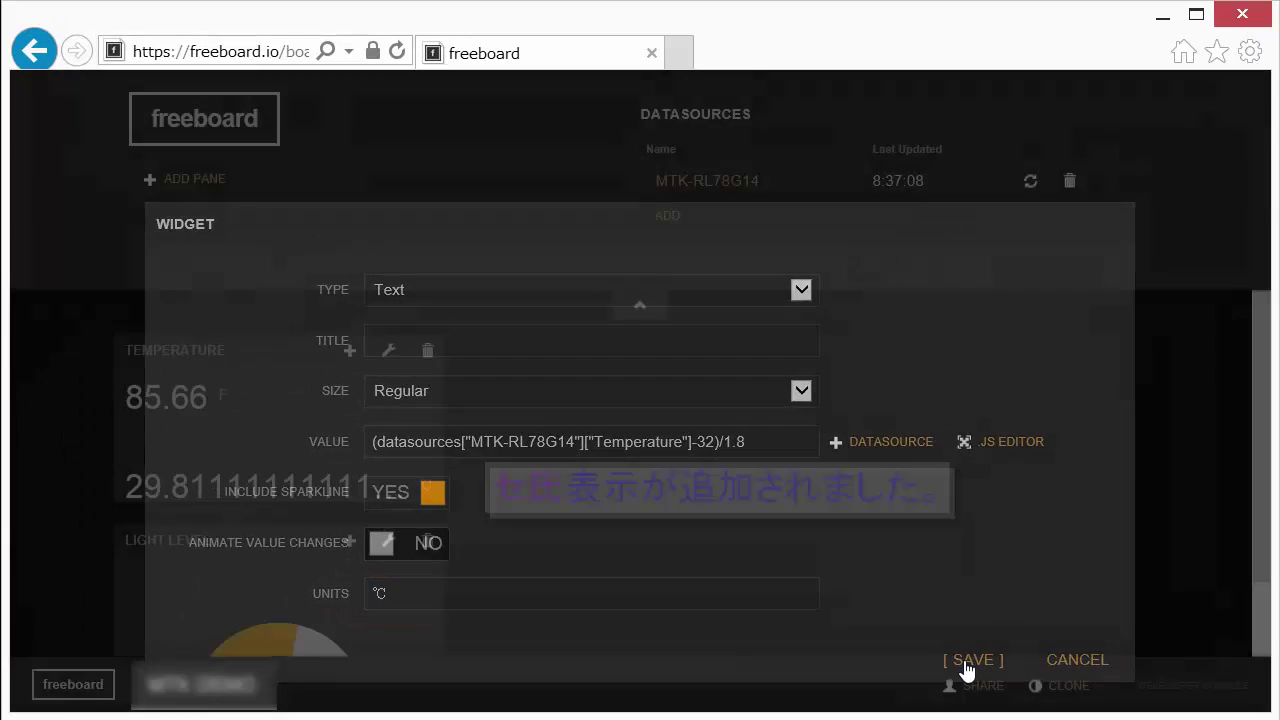
click(1140, 691)
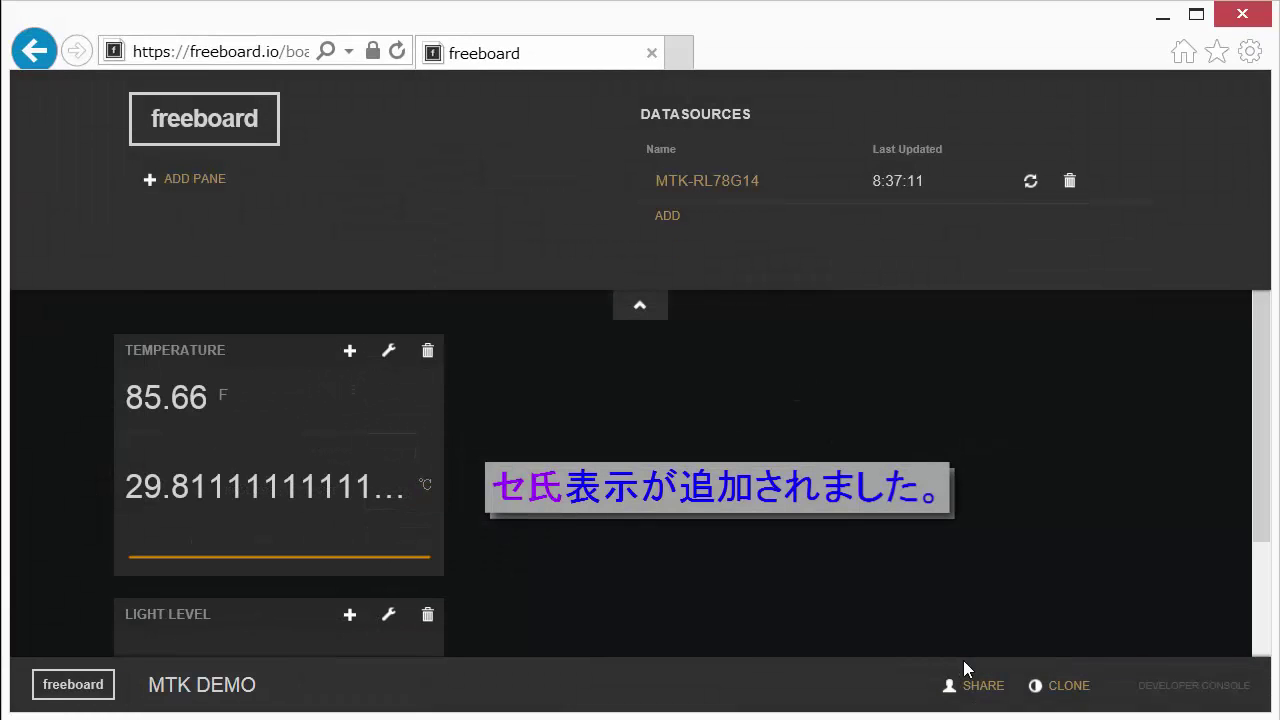
Step: Add a third pane to the dashboard, title it "POTENTIOMETER" and save it
click(178, 190)
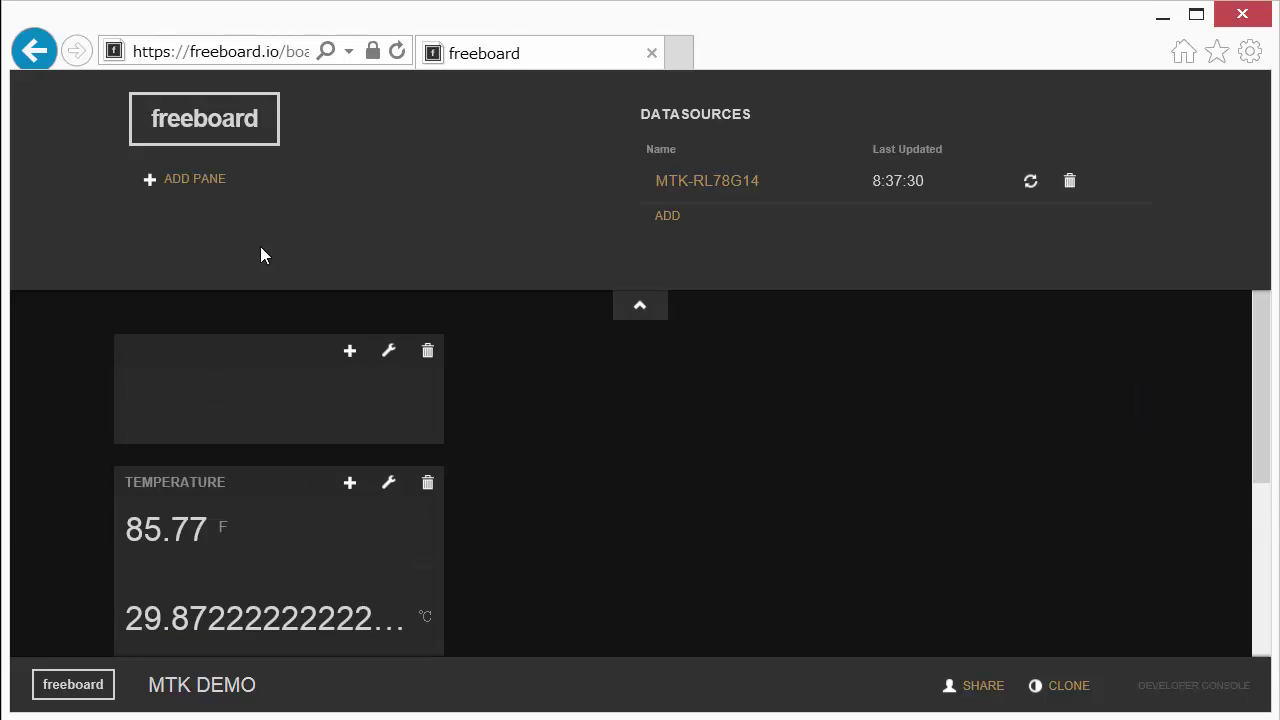
click(386, 352)
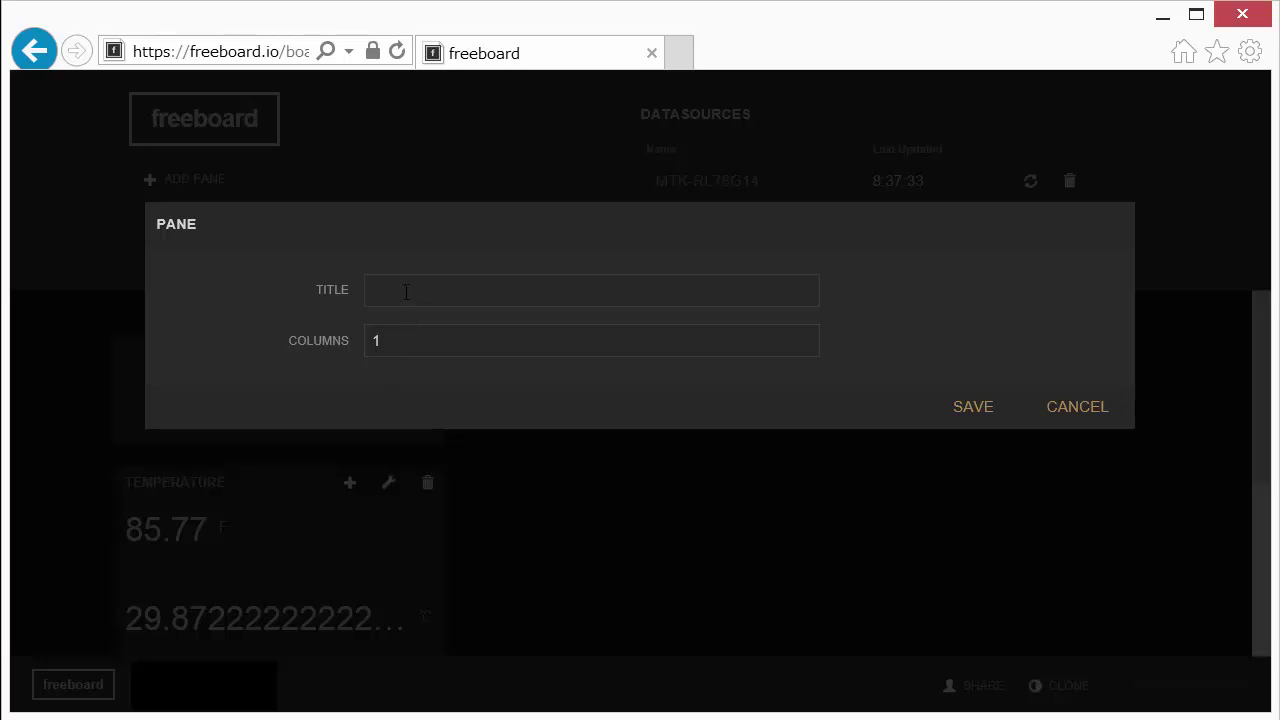
text(POTENTIOMETER)
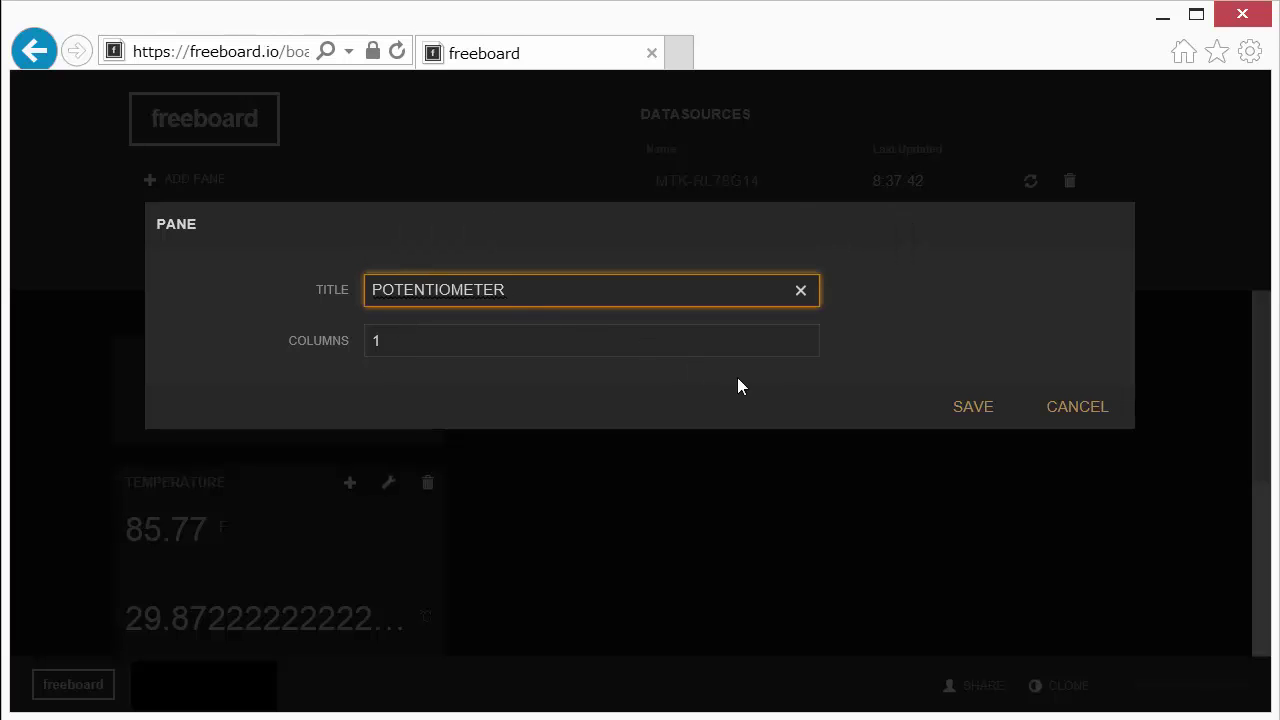
click(966, 410)
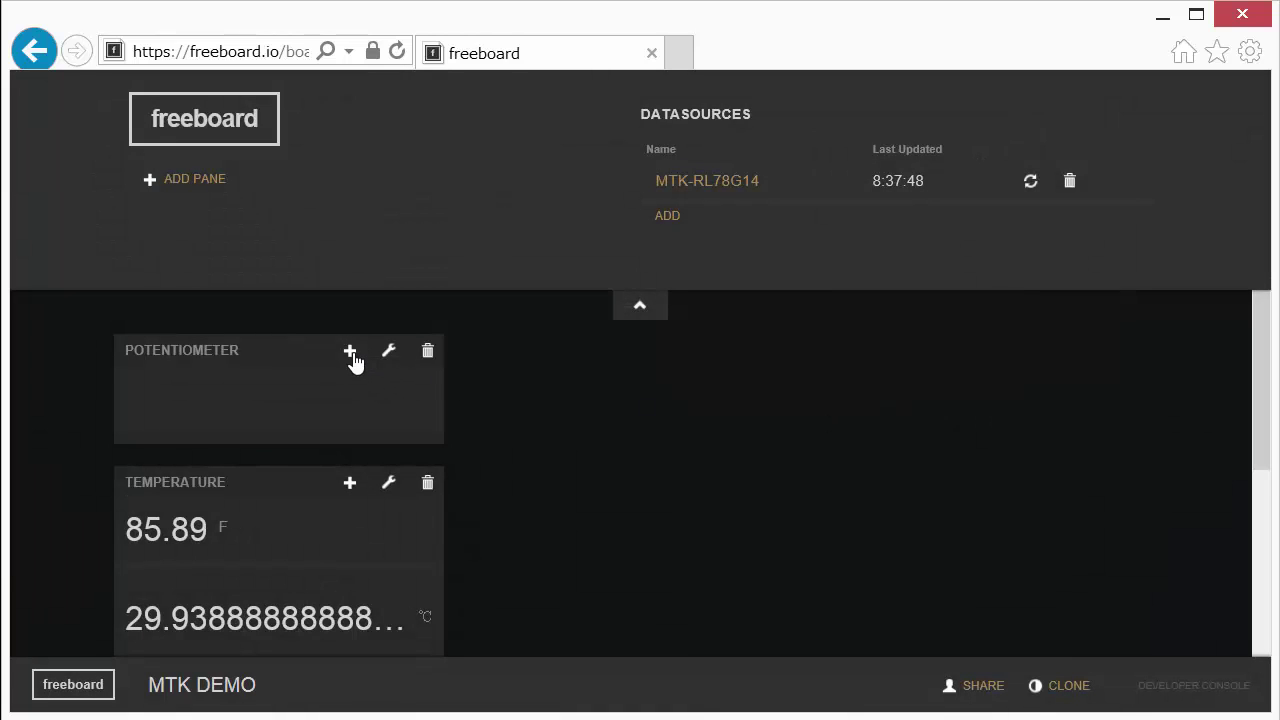
Step: Create a Gauge widget in the POTENTIOMETER pane with the value datasources["MTK-RL78G14"]["Potentiometer"]
click(351, 354)
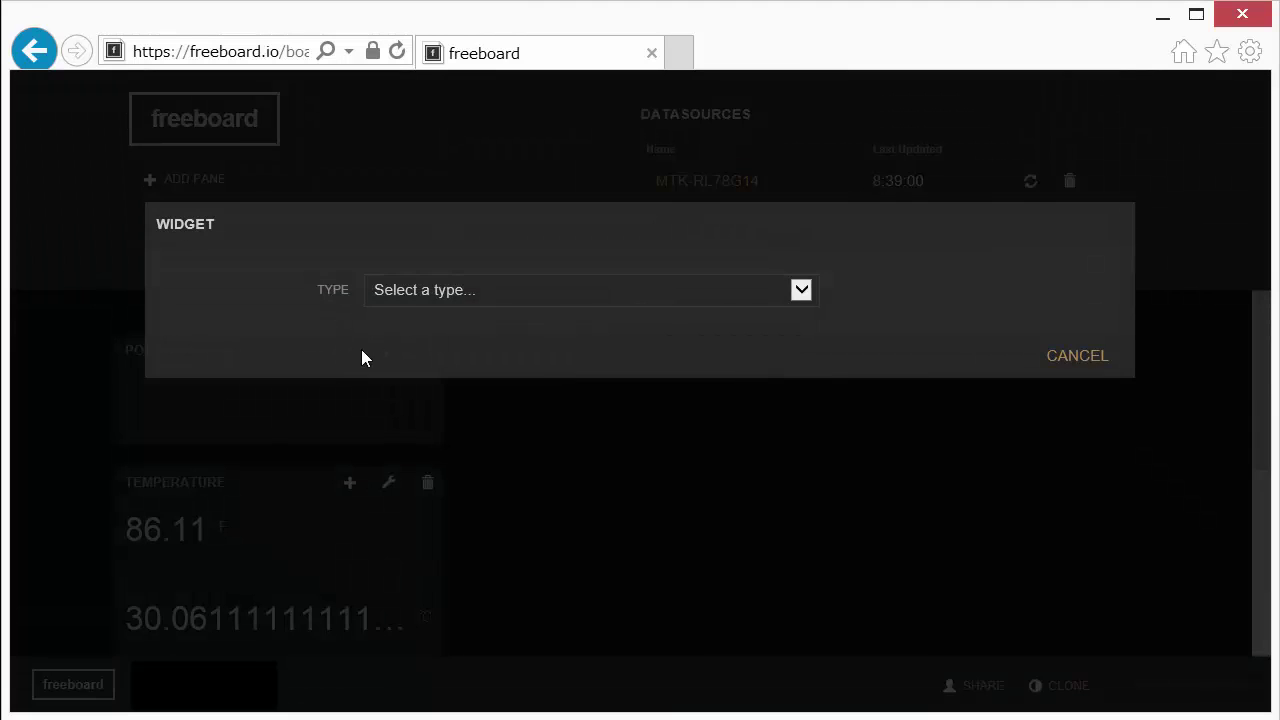
click(800, 290)
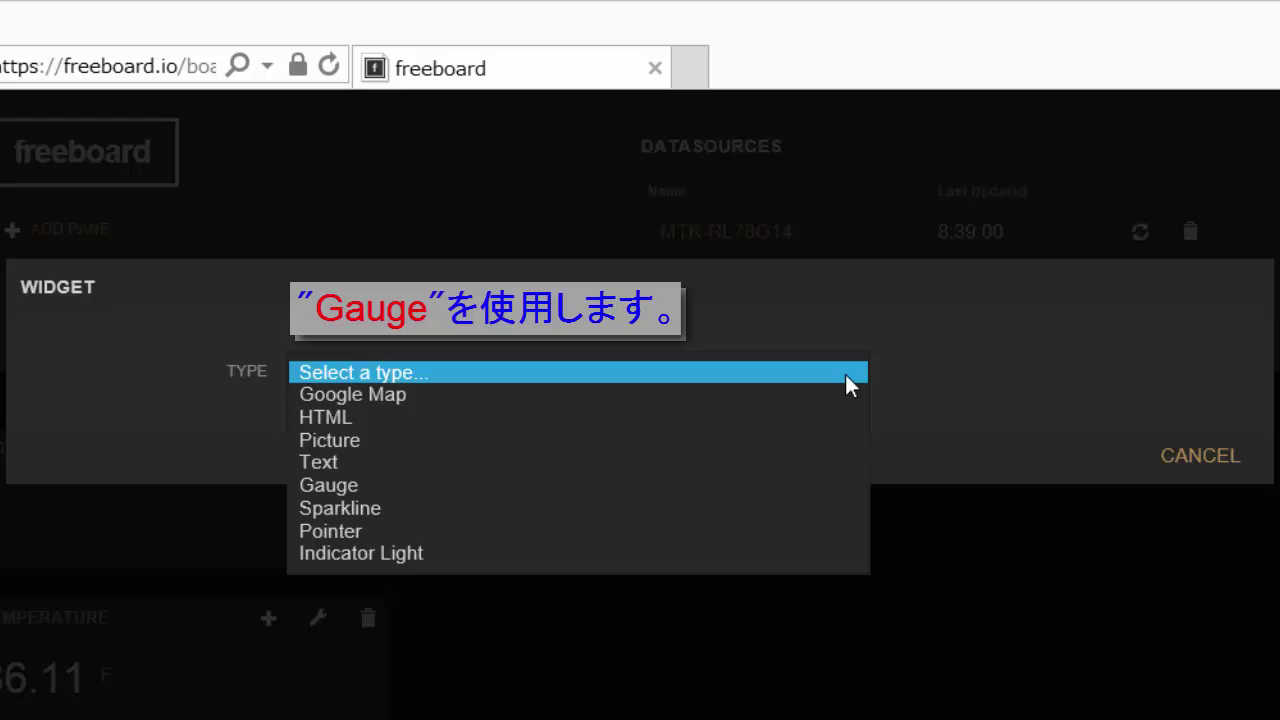
click(744, 483)
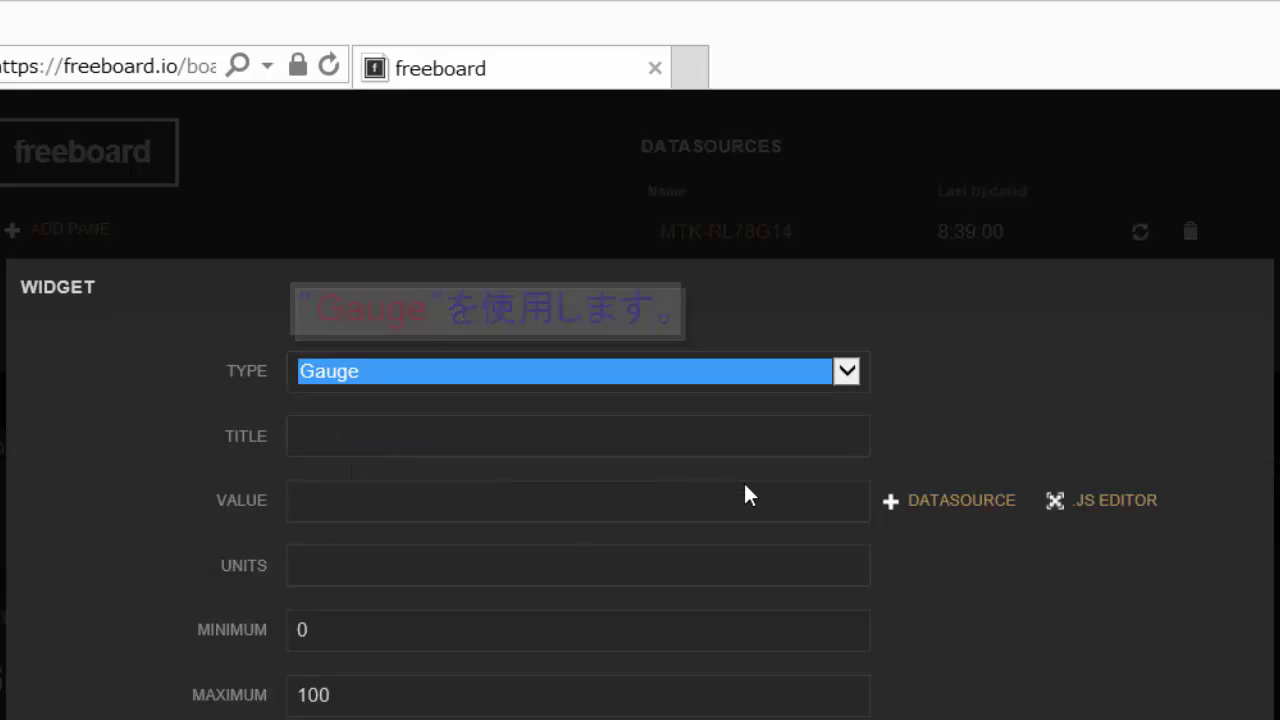
click(924, 502)
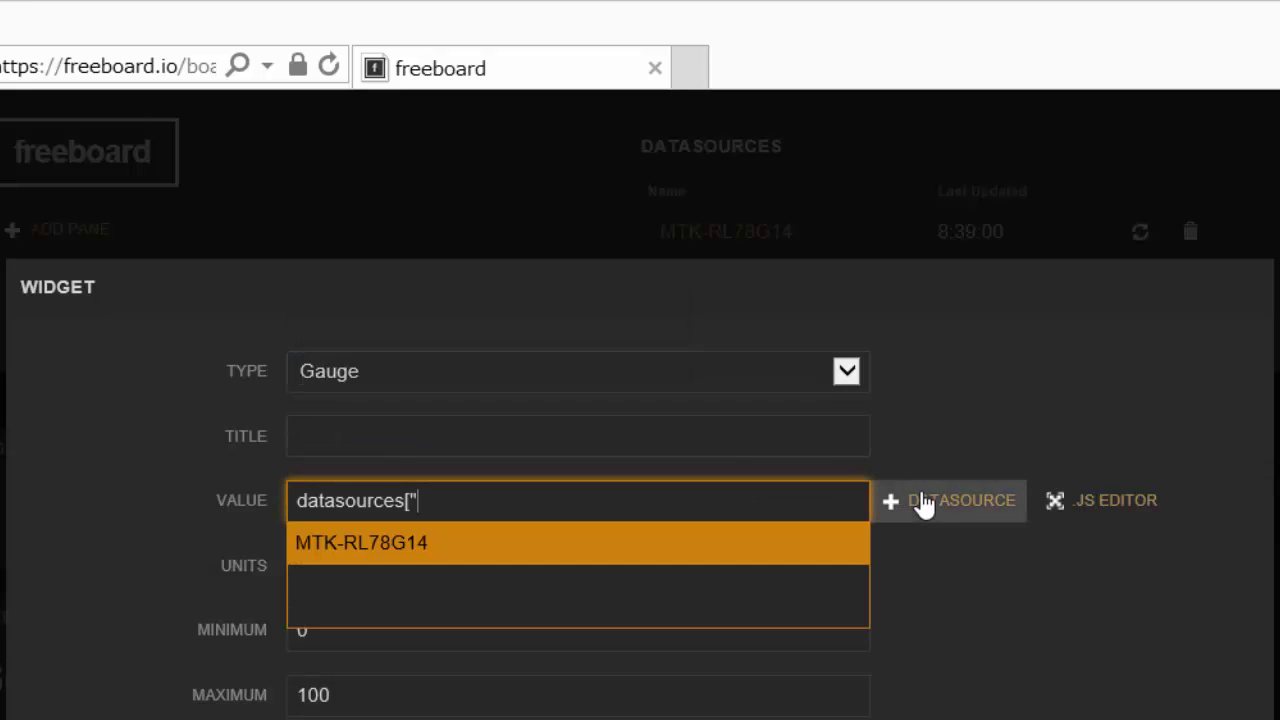
click(465, 548)
scroll(430, 562, down, 2)
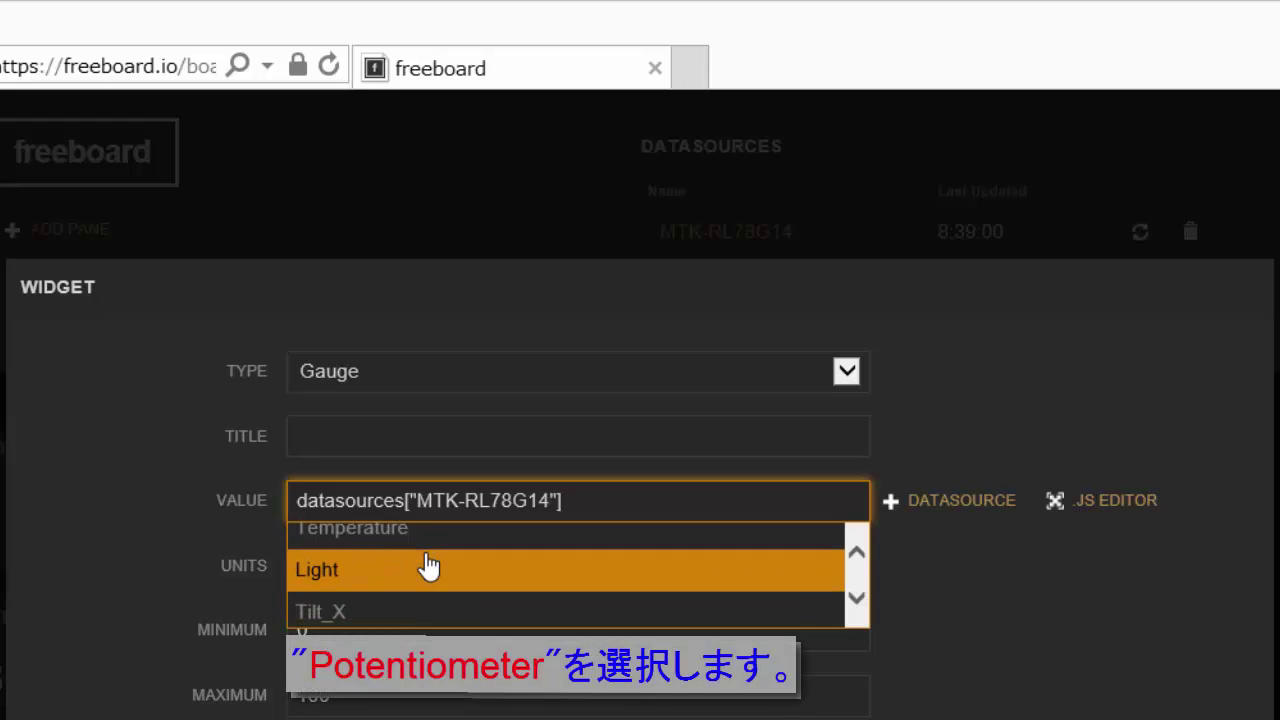
scroll(428, 570, down, 4)
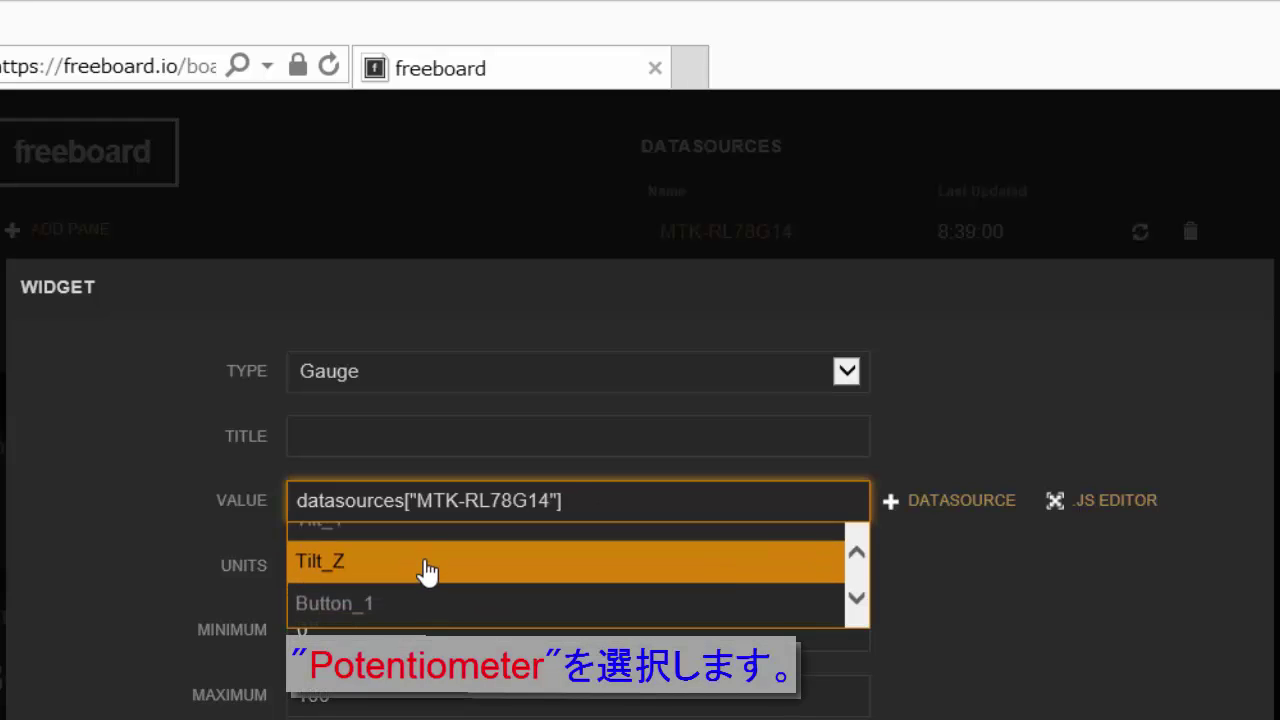
scroll(430, 560, down, 2)
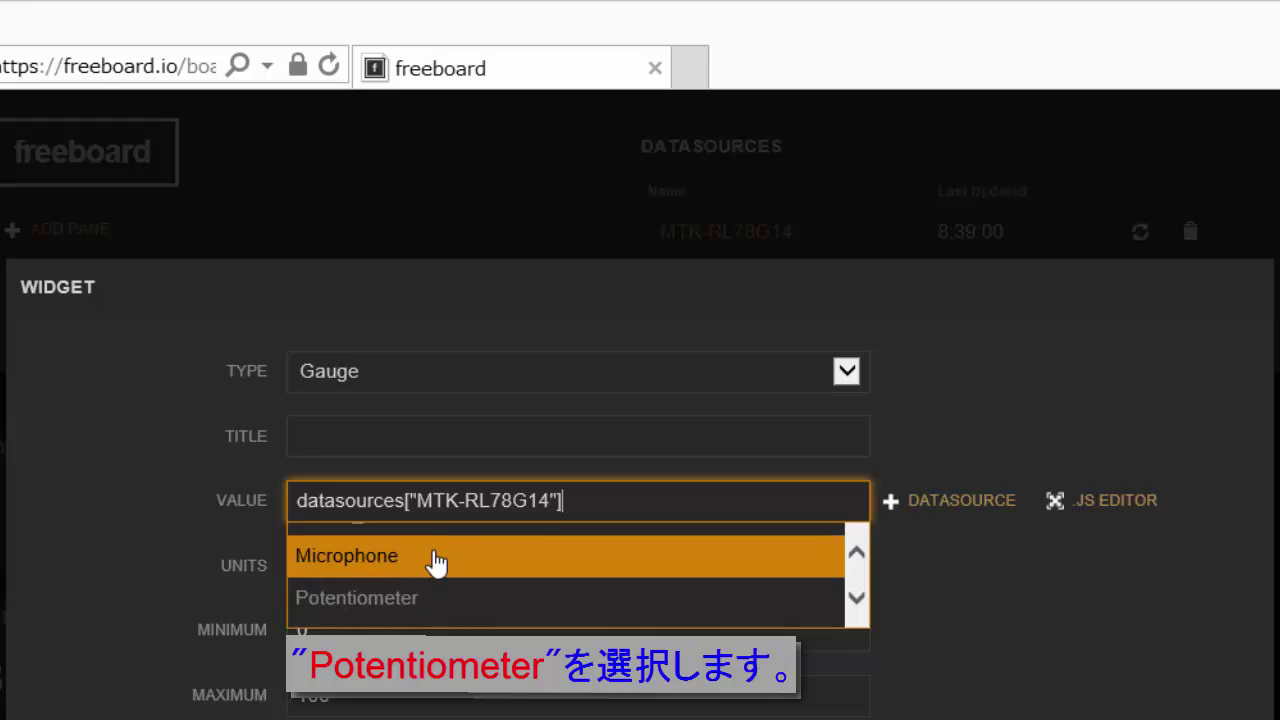
click(415, 600)
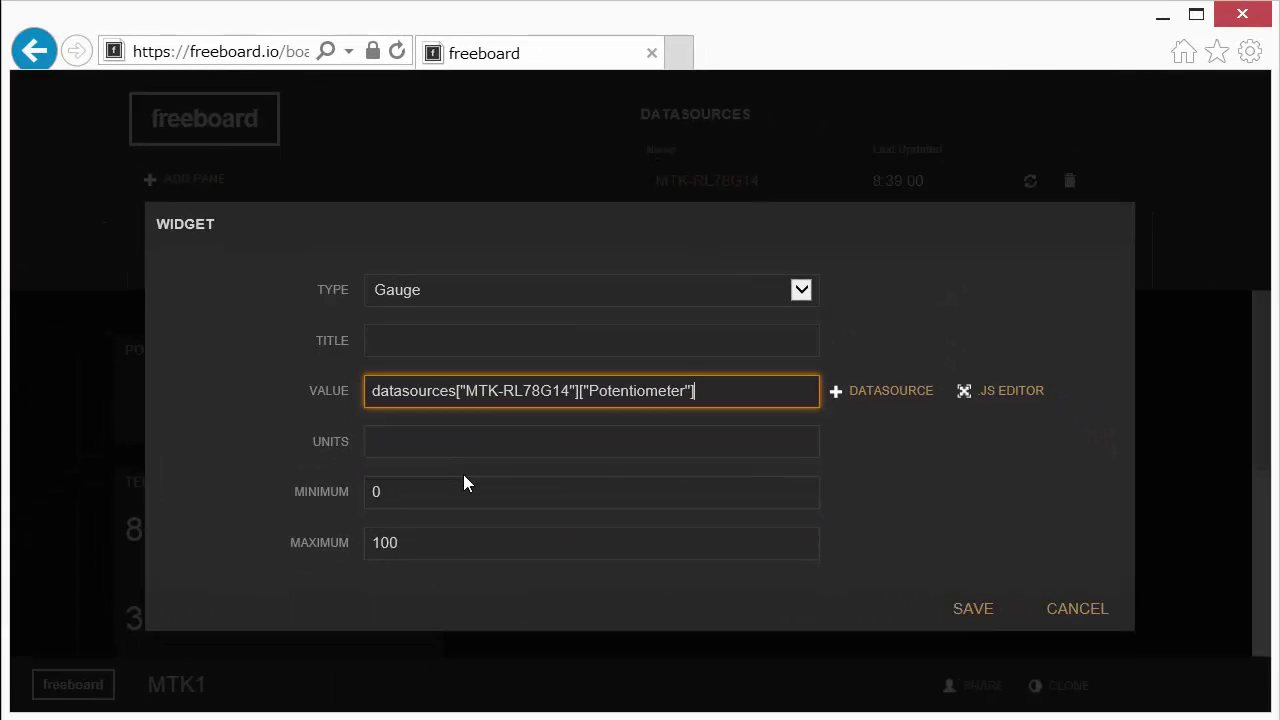
Step: Save the gauge with a maximum of 1000 and move the POTENTIOMETER pane to the second column beside TEMPERATURE
click(458, 544)
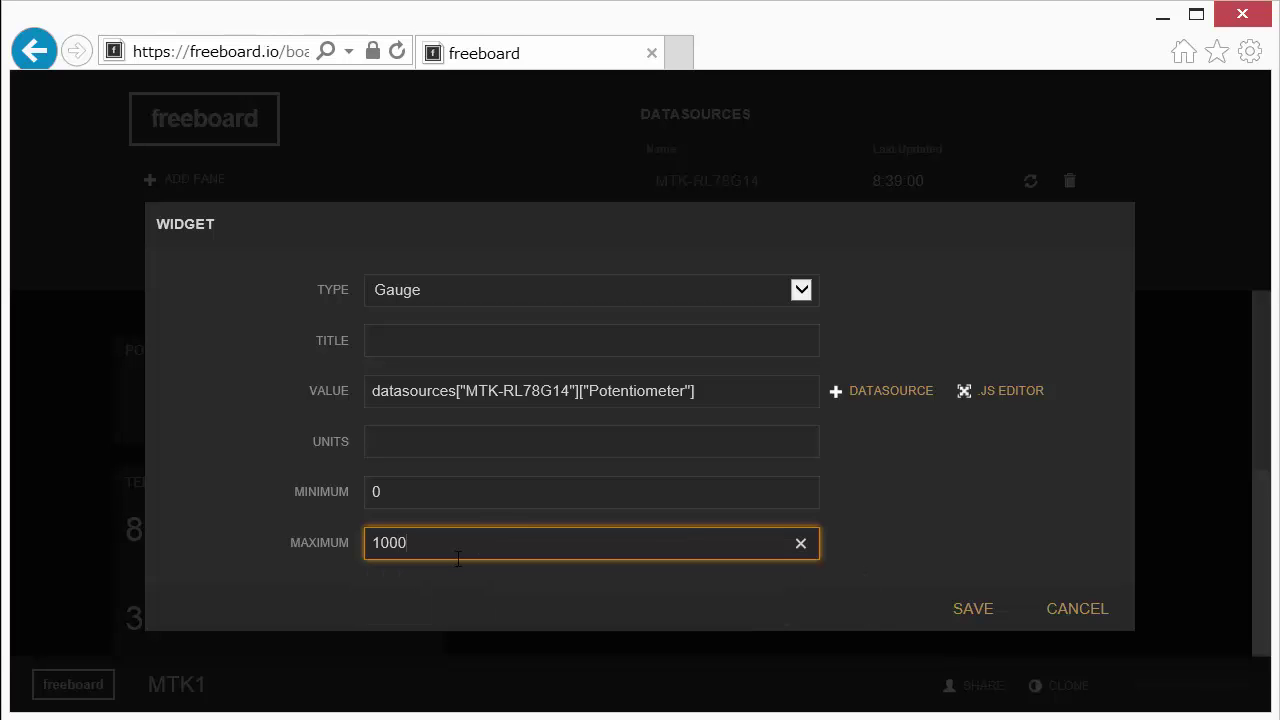
click(971, 617)
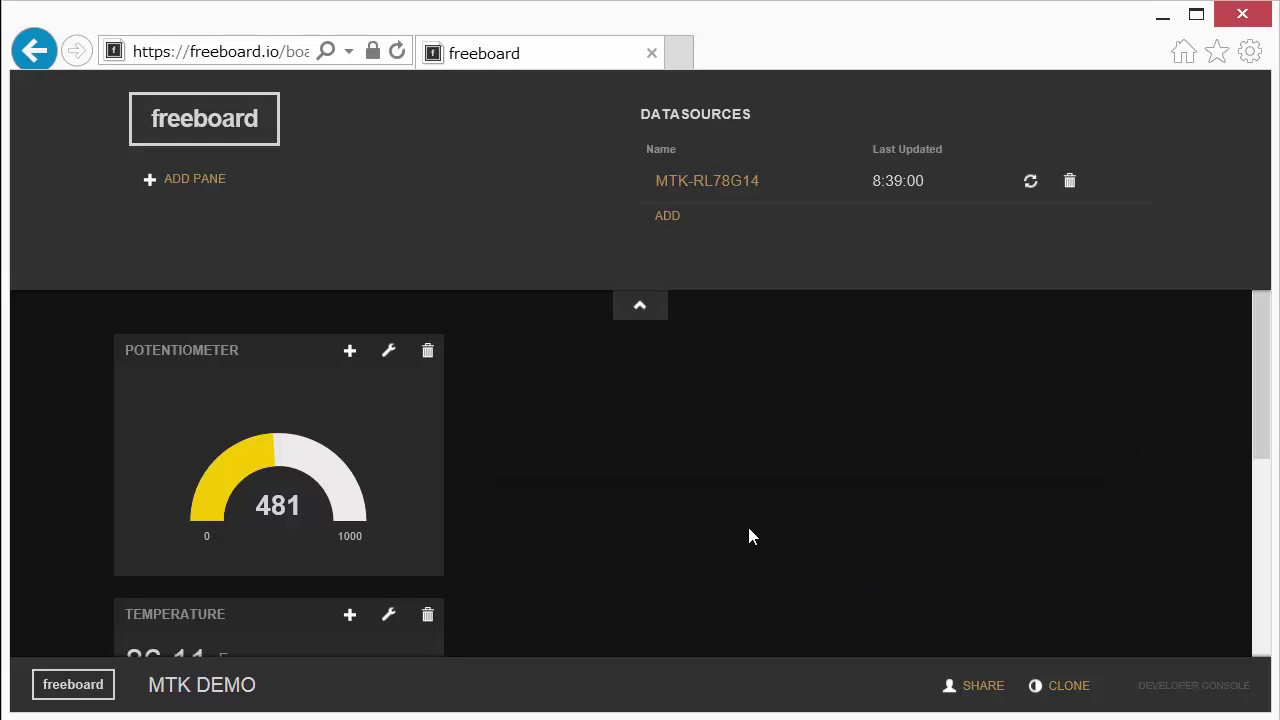
drag(214, 363, 581, 380)
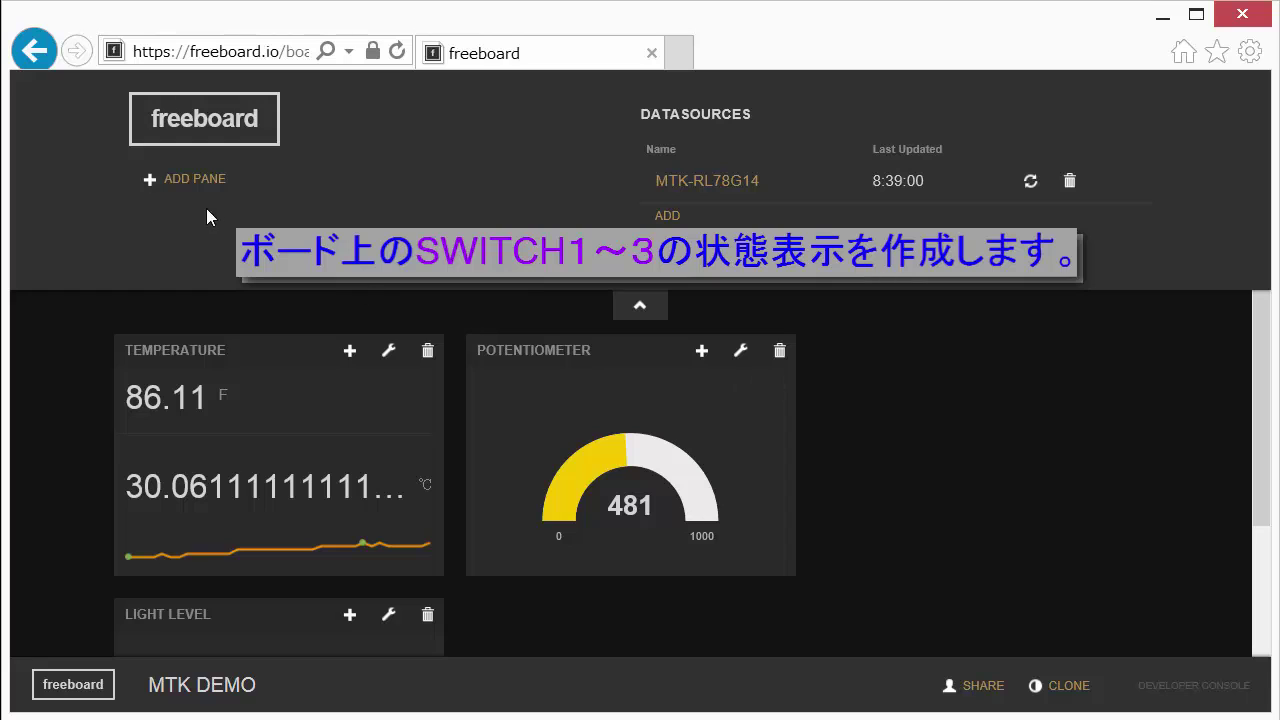
Step: Add a new pane to the dashboard, title it "BUTTON STATUS" and save it
click(175, 183)
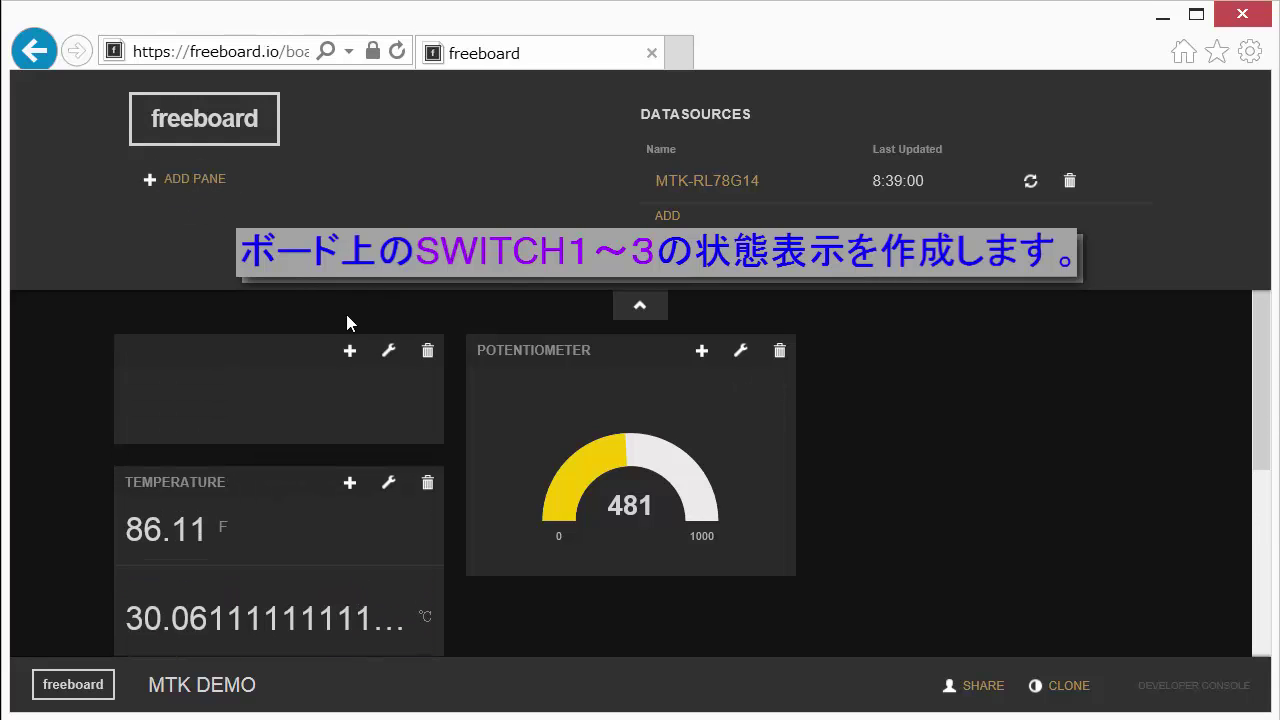
click(388, 351)
click(405, 290)
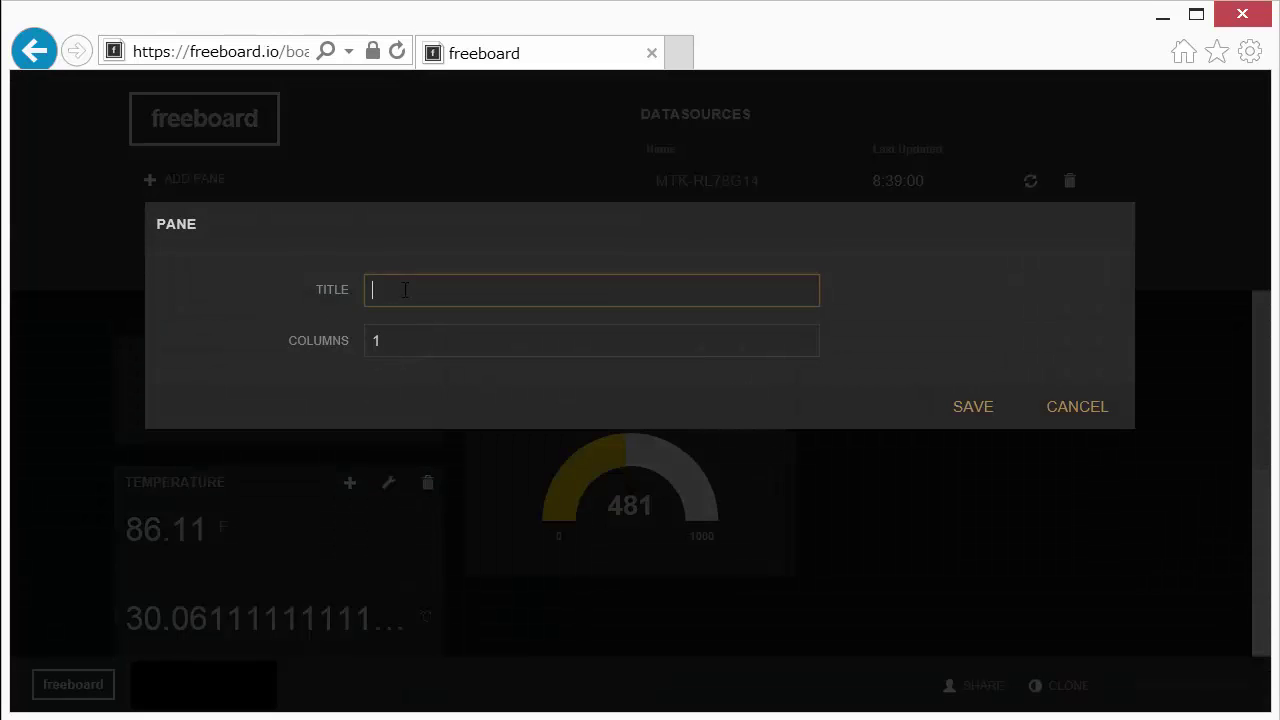
text(BUTTON)
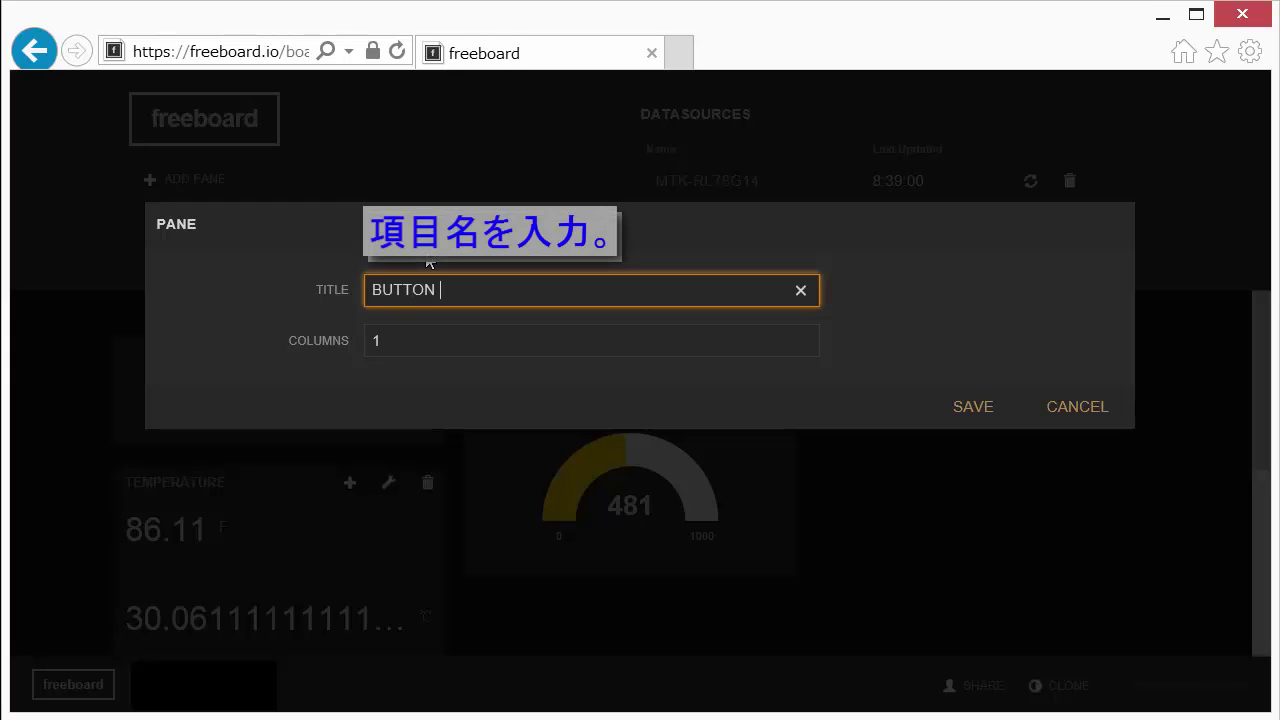
text( STATUS)
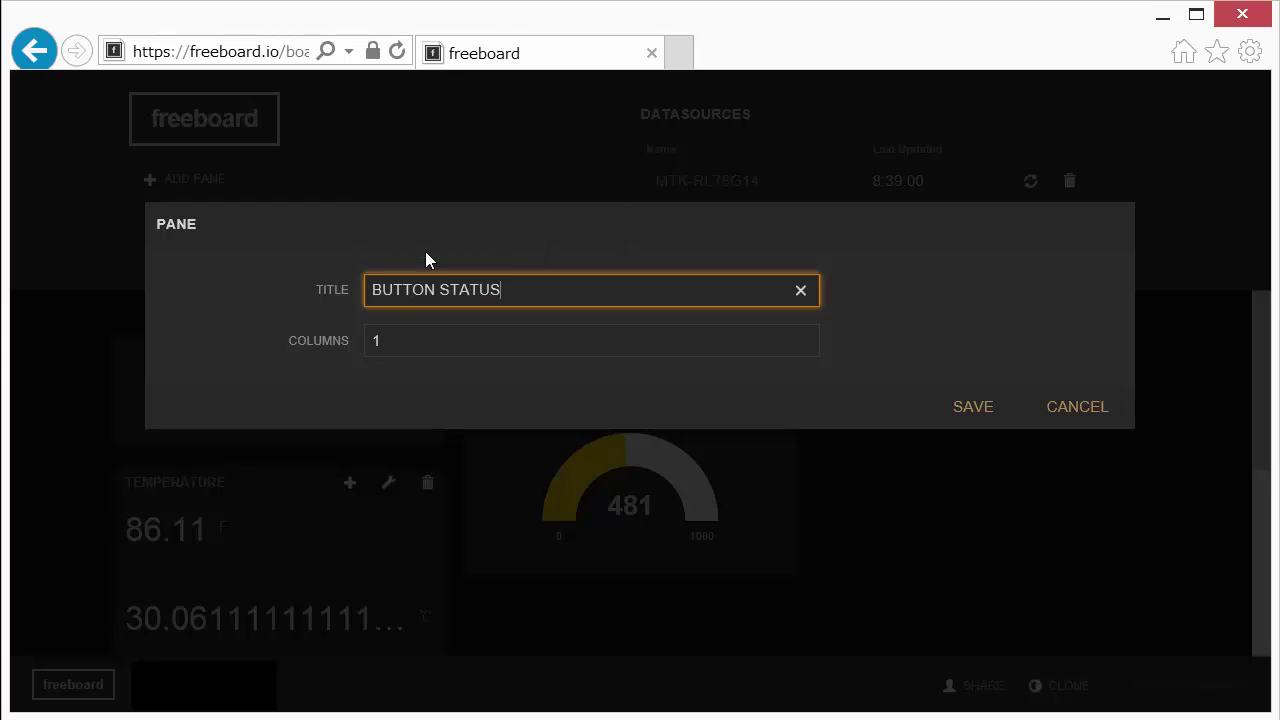
click(960, 410)
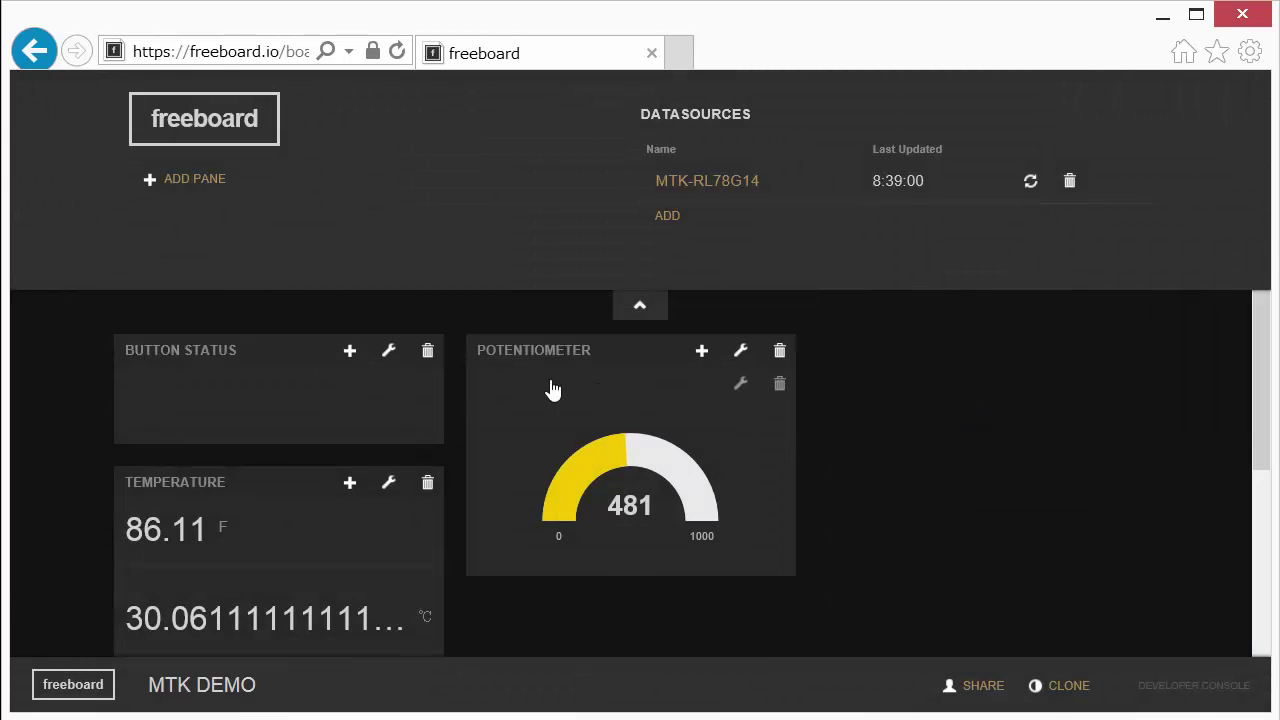
Step: Create an Indicator Light widget in the BUTTON STATUS pane and title it "BUTTON 1"
click(350, 352)
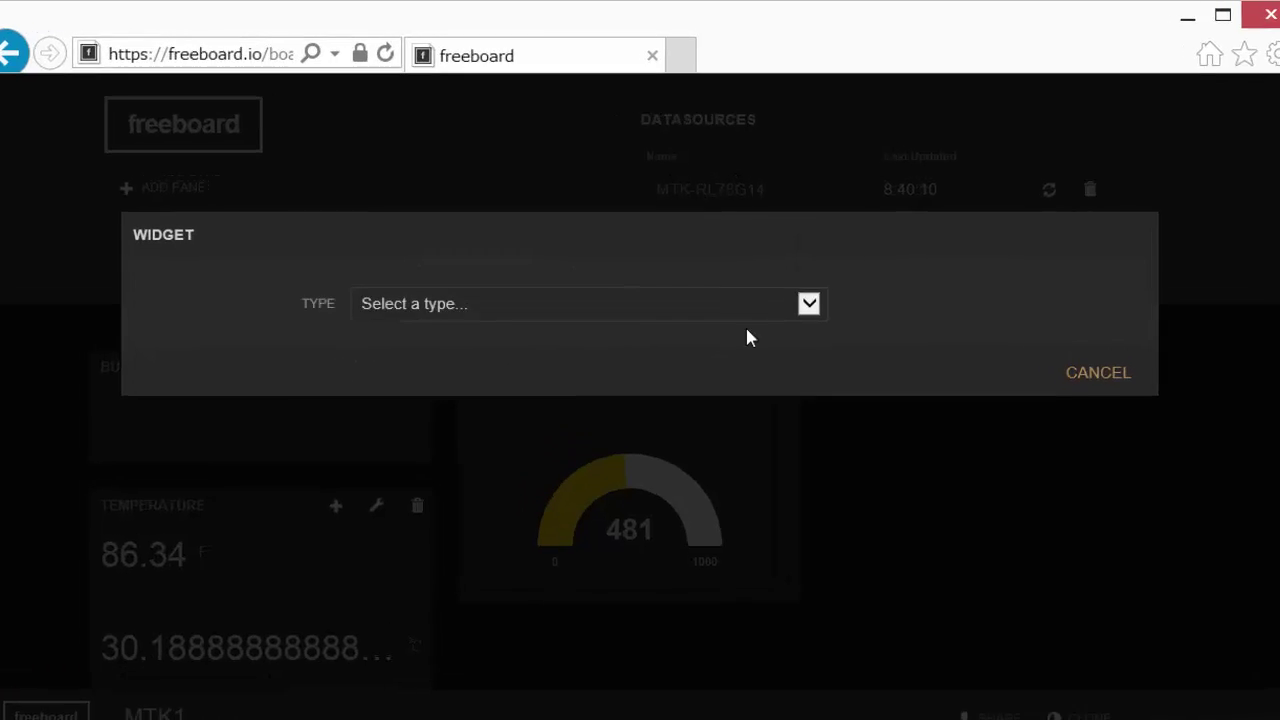
click(801, 289)
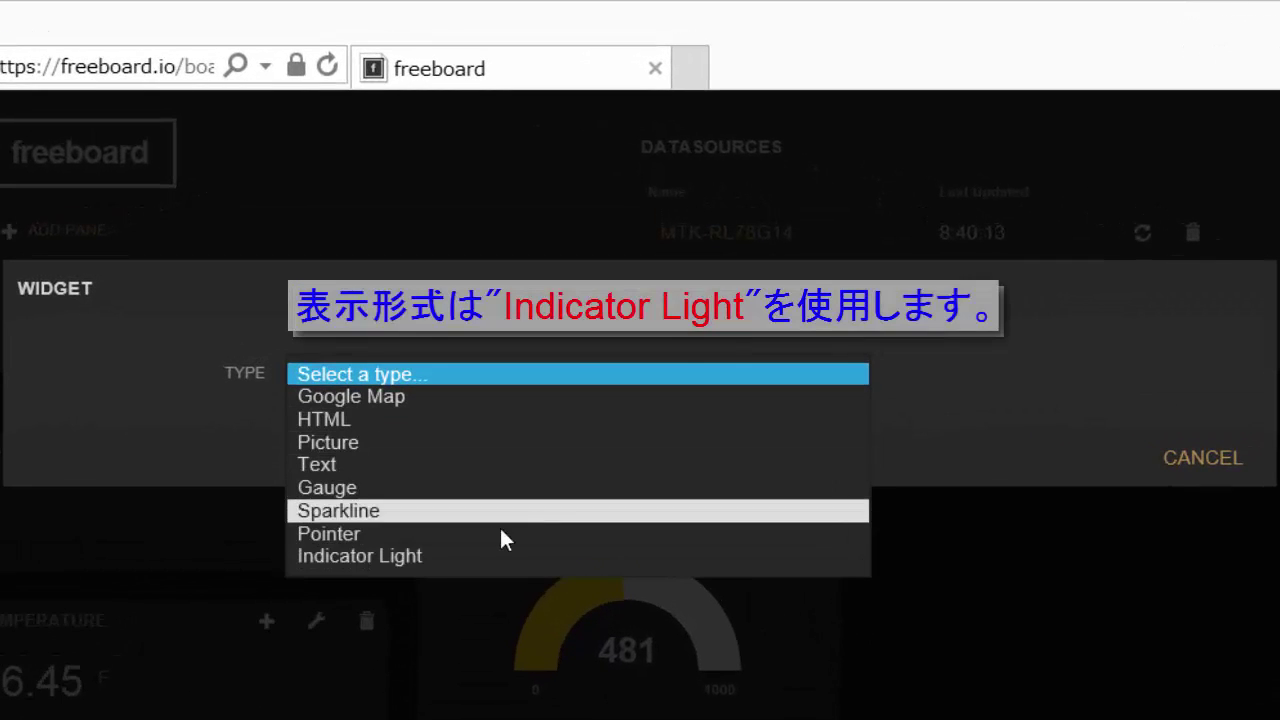
click(409, 555)
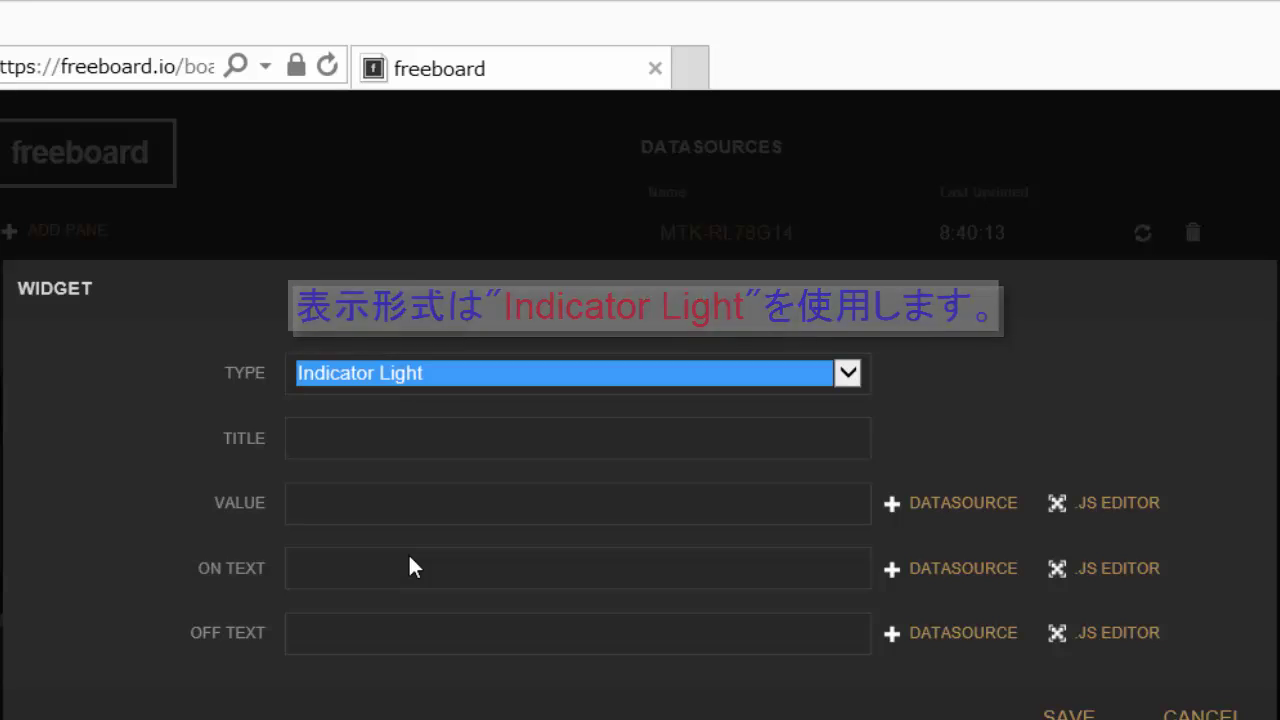
click(457, 446)
text(BUTTON 1)
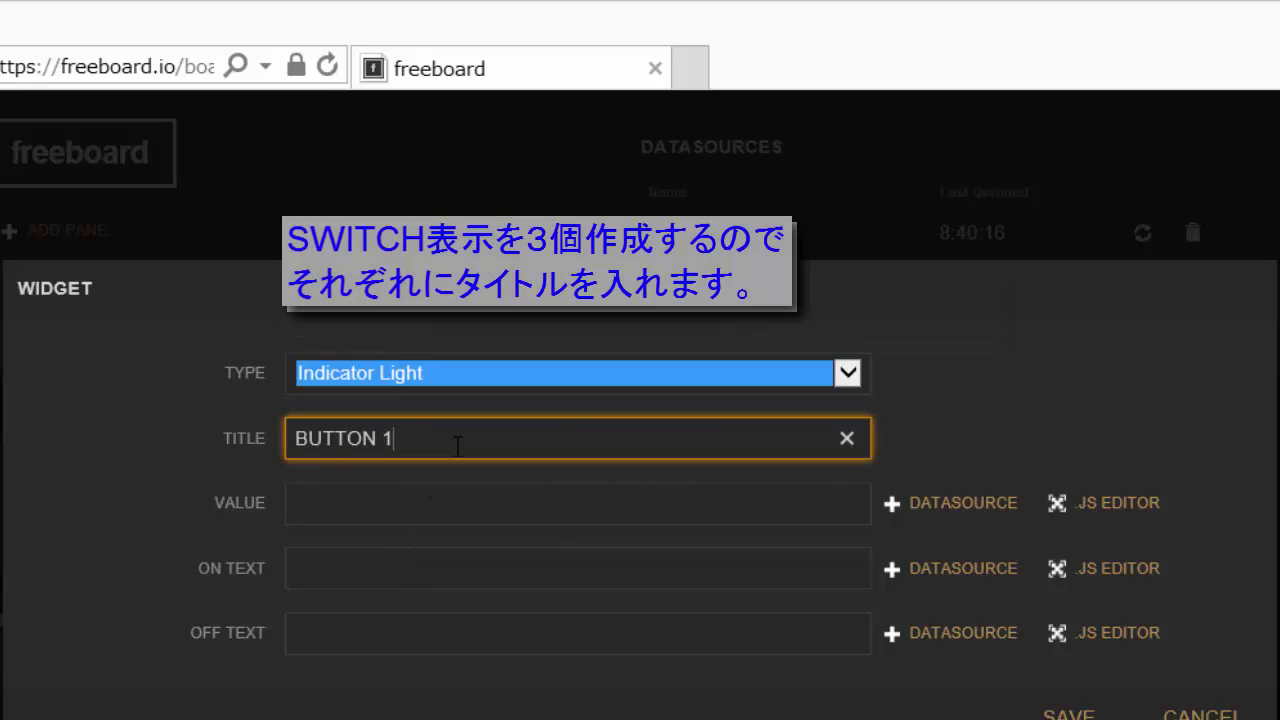
Step: Set the indicator's value to datasources["MTK-RL78G14"]["Button_1"]
click(918, 512)
click(432, 560)
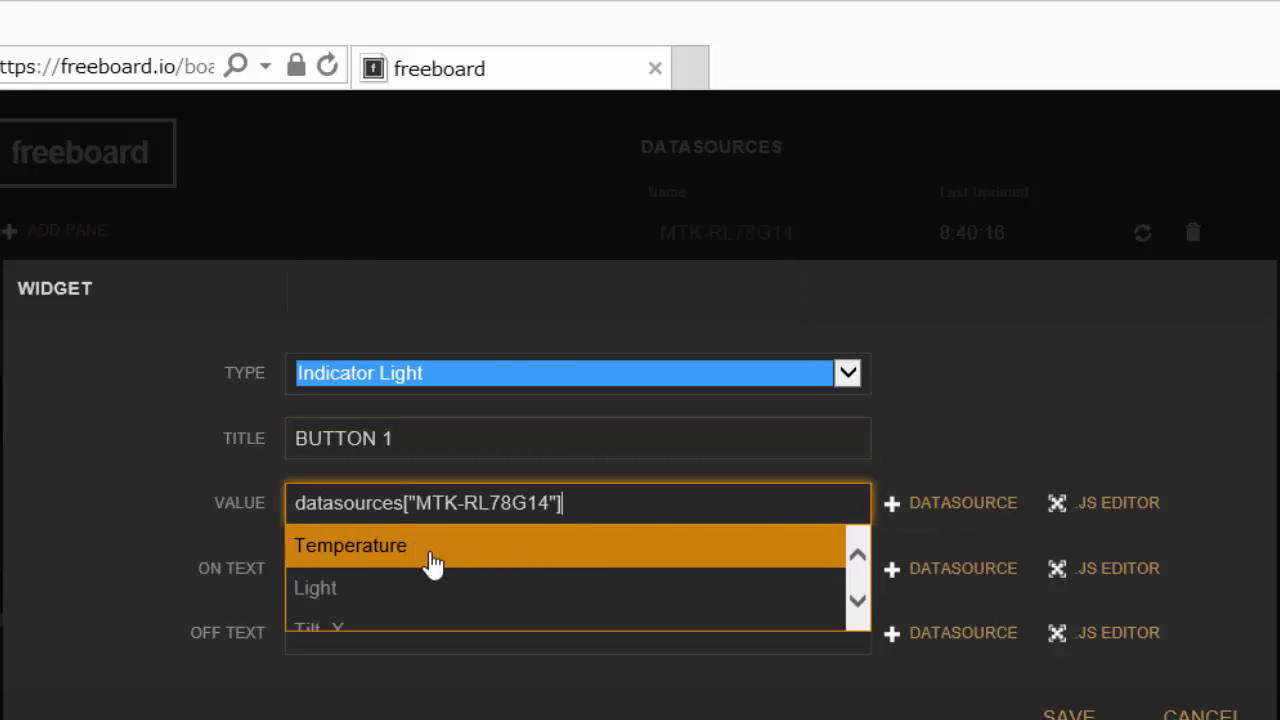
scroll(428, 567, down, 3)
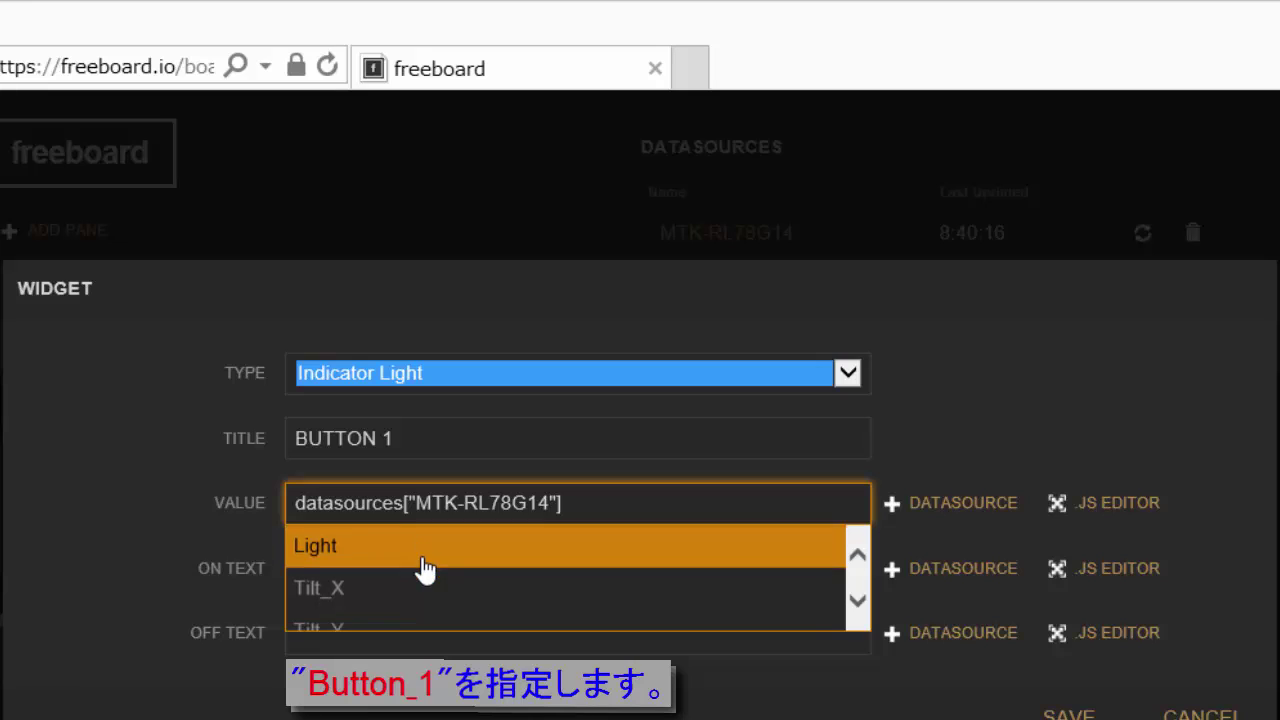
scroll(415, 566, down, 1)
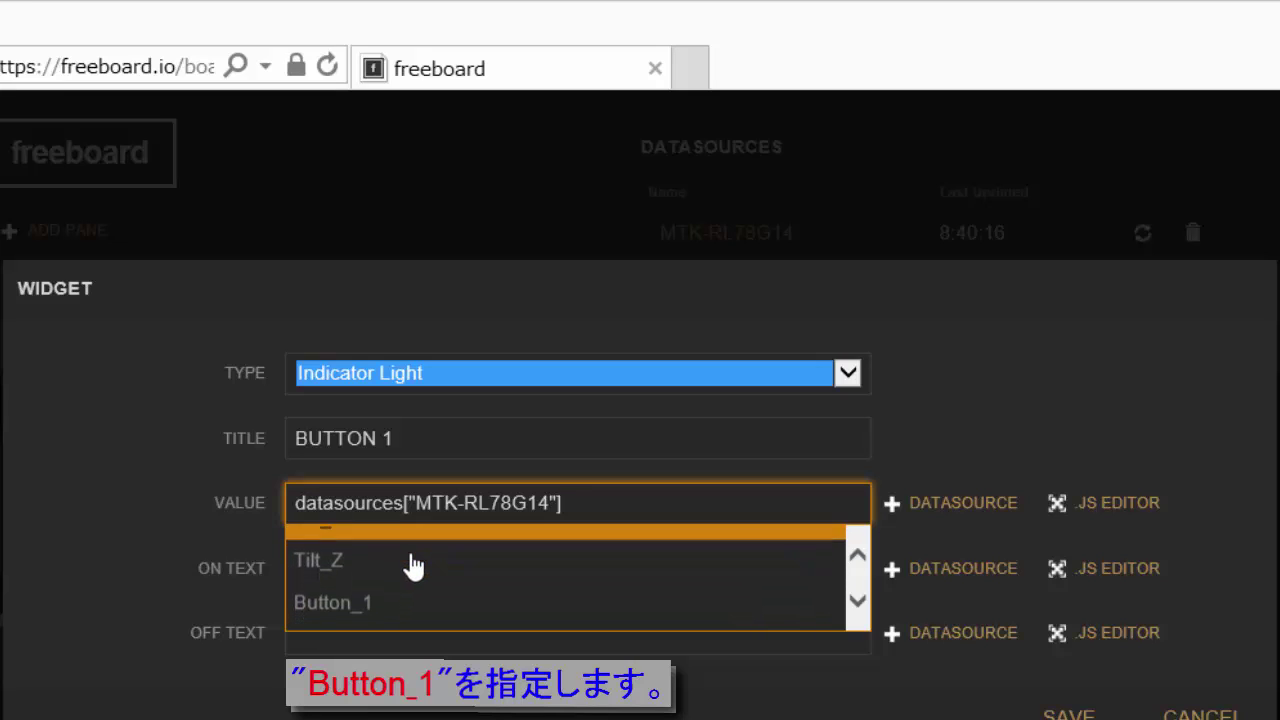
click(370, 602)
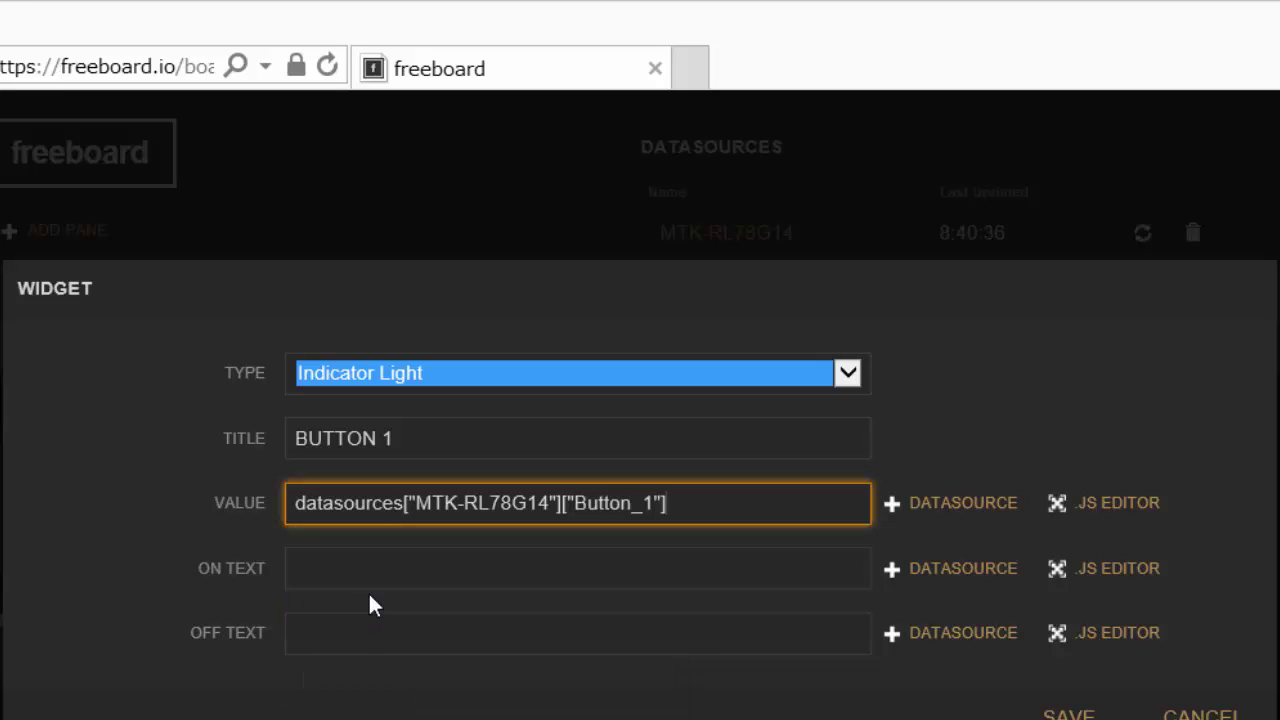
Step: Set the indicator's on text to "ON" and off text to "OFF", and save the widget
click(368, 579)
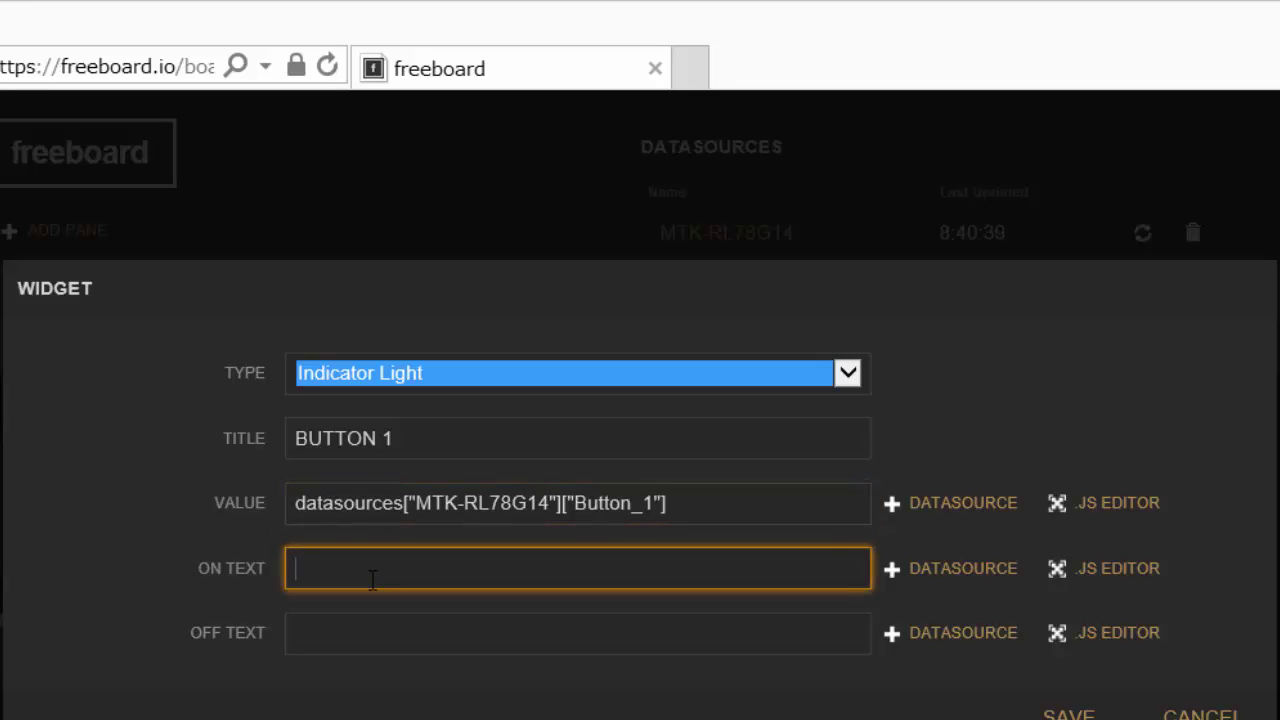
click(296, 633)
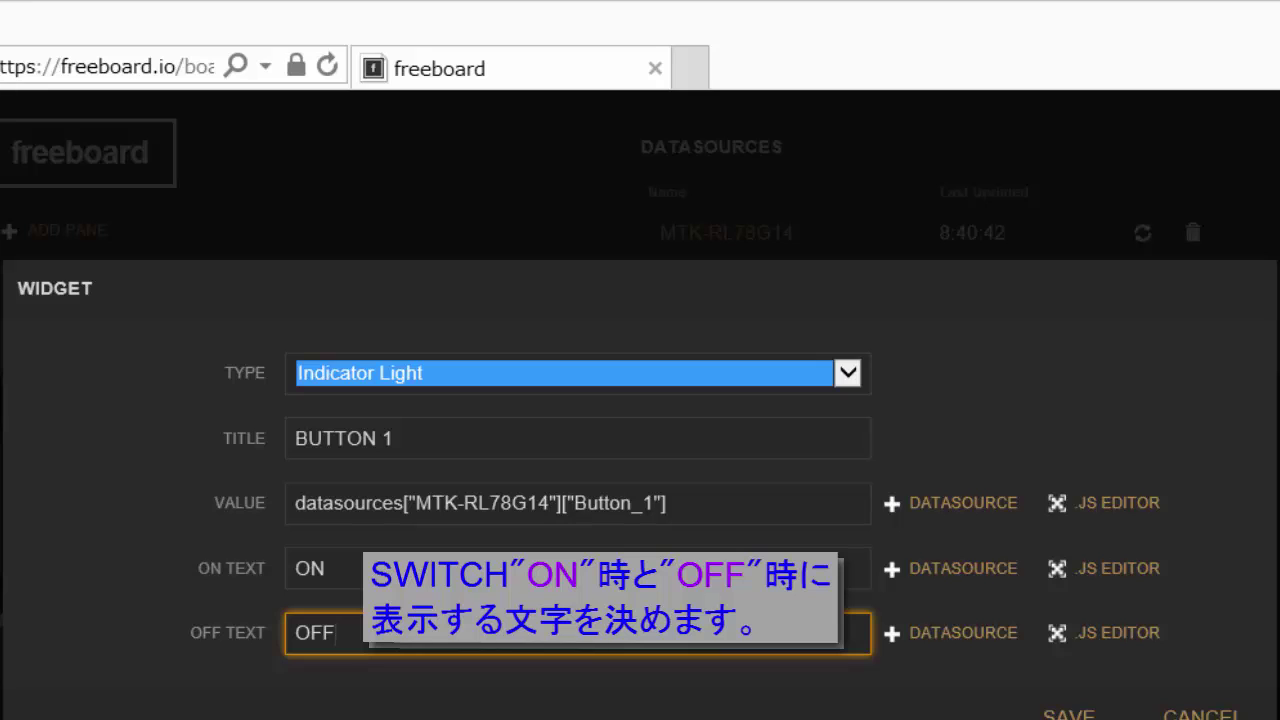
click(1068, 714)
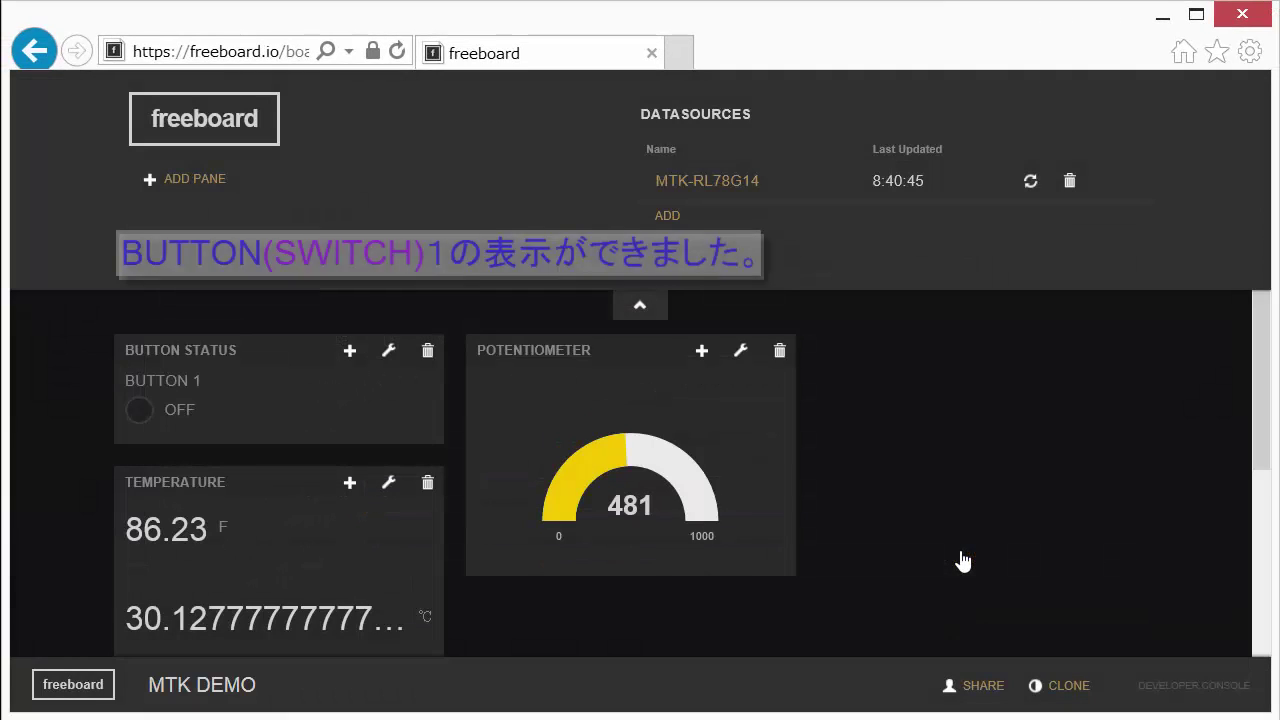
Step: Add BUTTON 2 and BUTTON 3 indicators to the BUTTON STATUS pane and move the pane above POTENTIOMETER in the second column
click(350, 352)
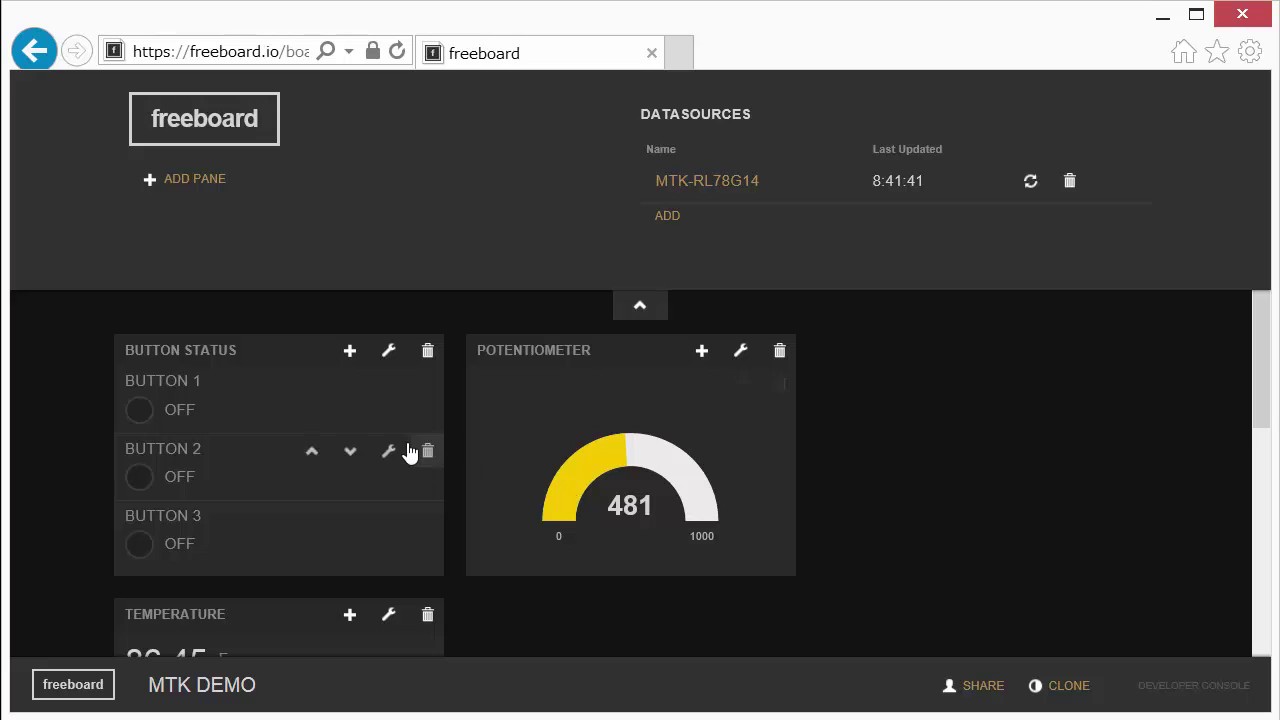
drag(294, 360, 632, 344)
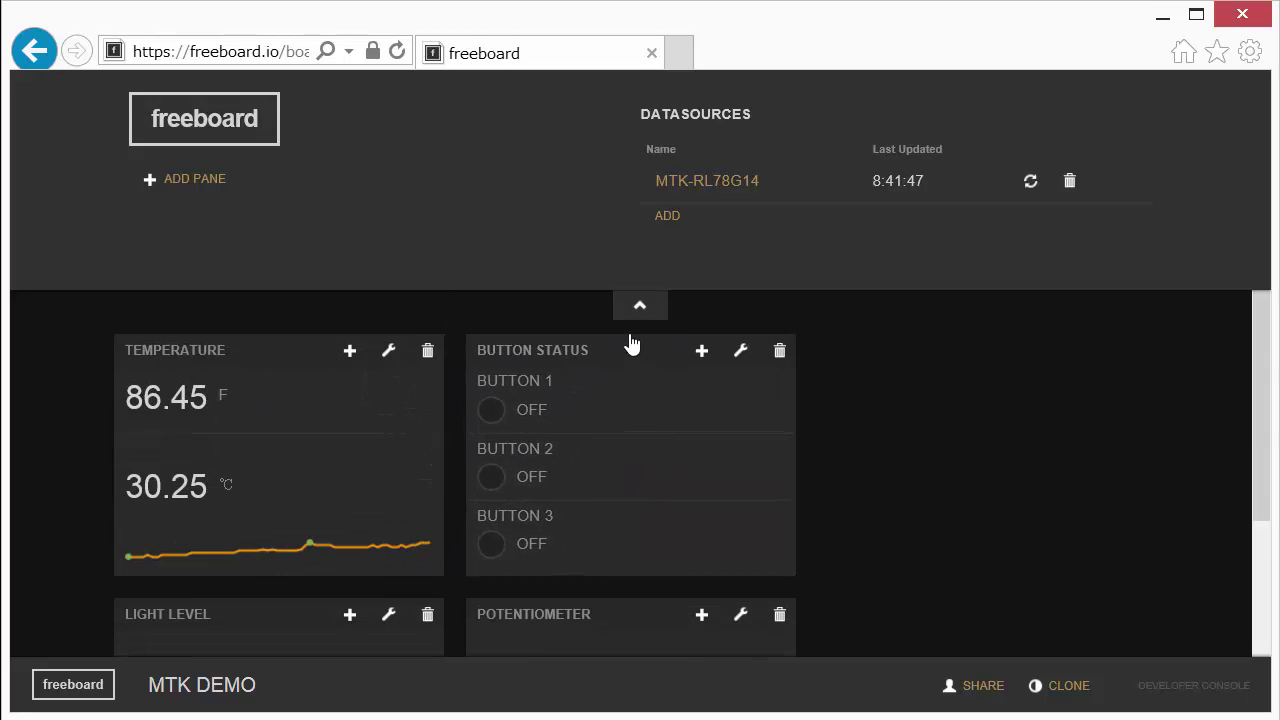
Step: Add another pane to the dashboard, title it "ACCELEROMETER" and save it
click(180, 178)
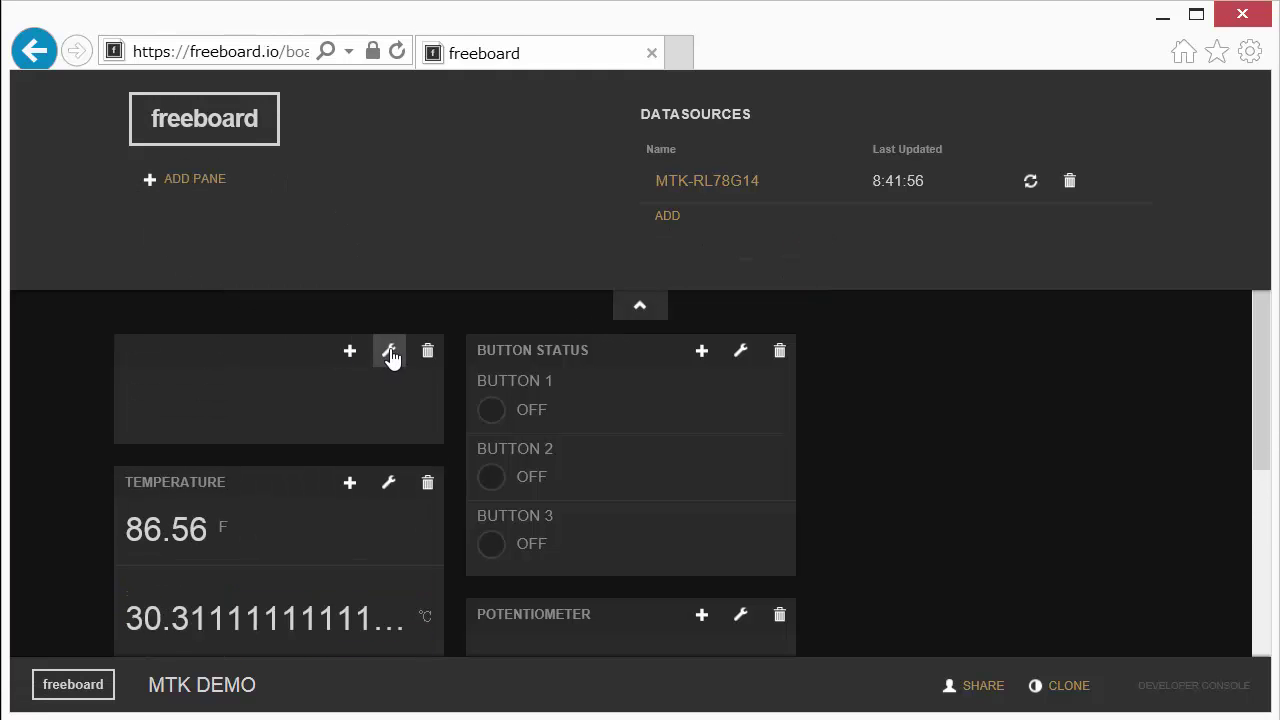
click(389, 351)
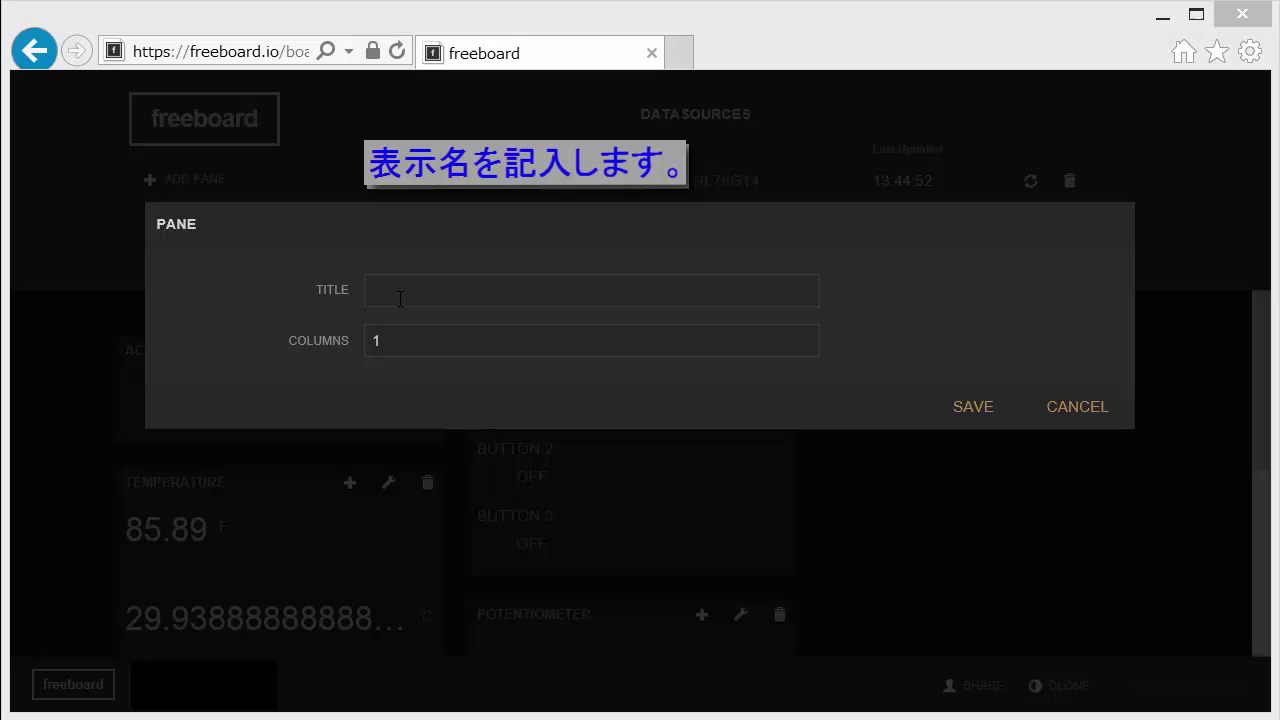
click(400, 299)
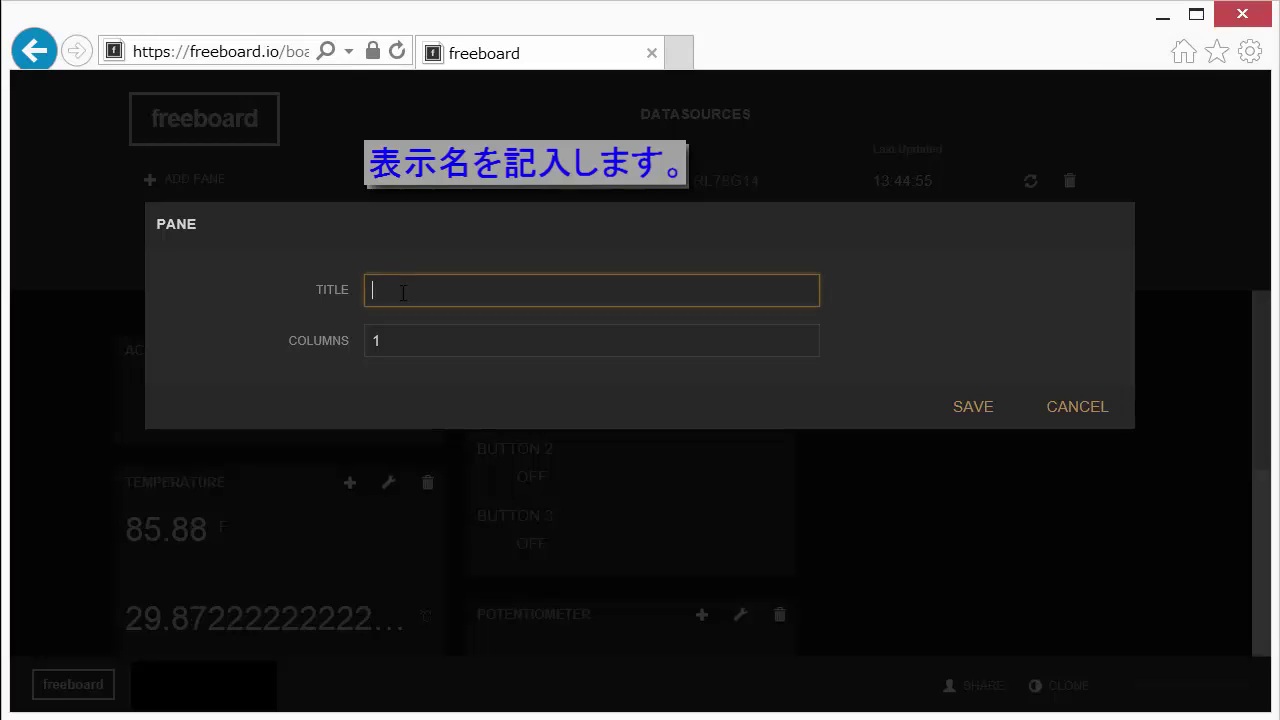
text(ACCELEROMETER)
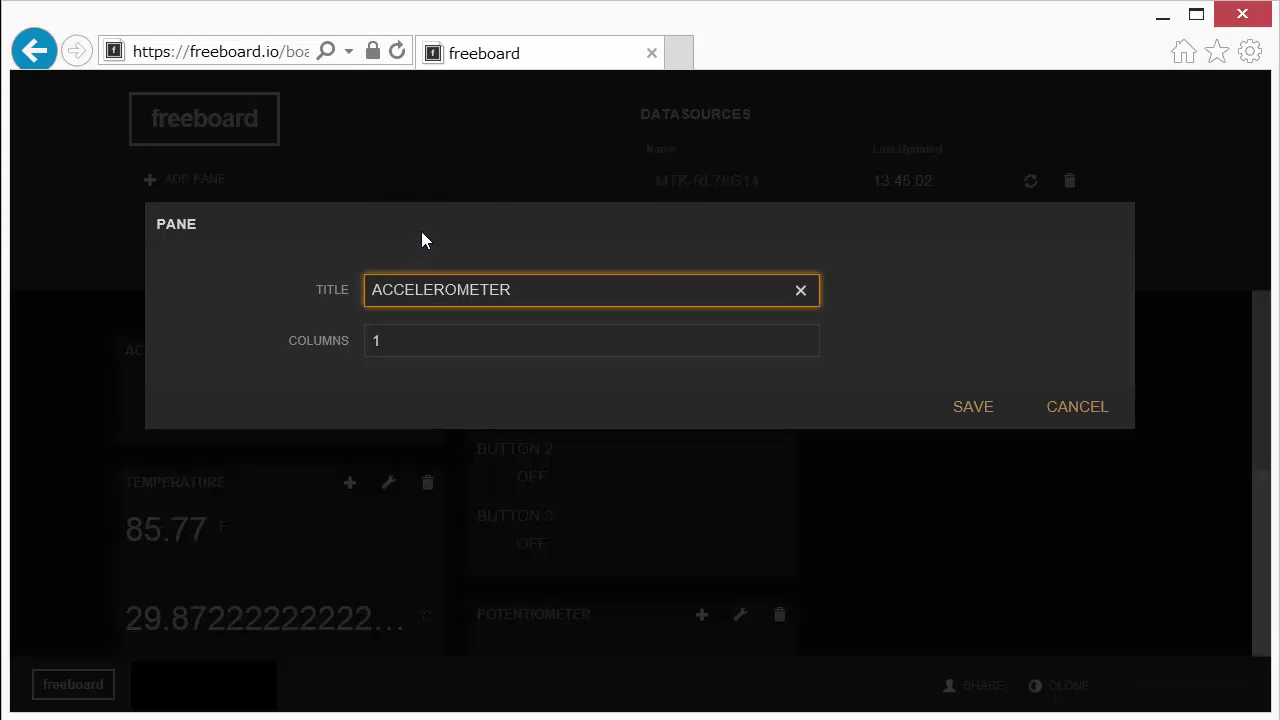
click(963, 410)
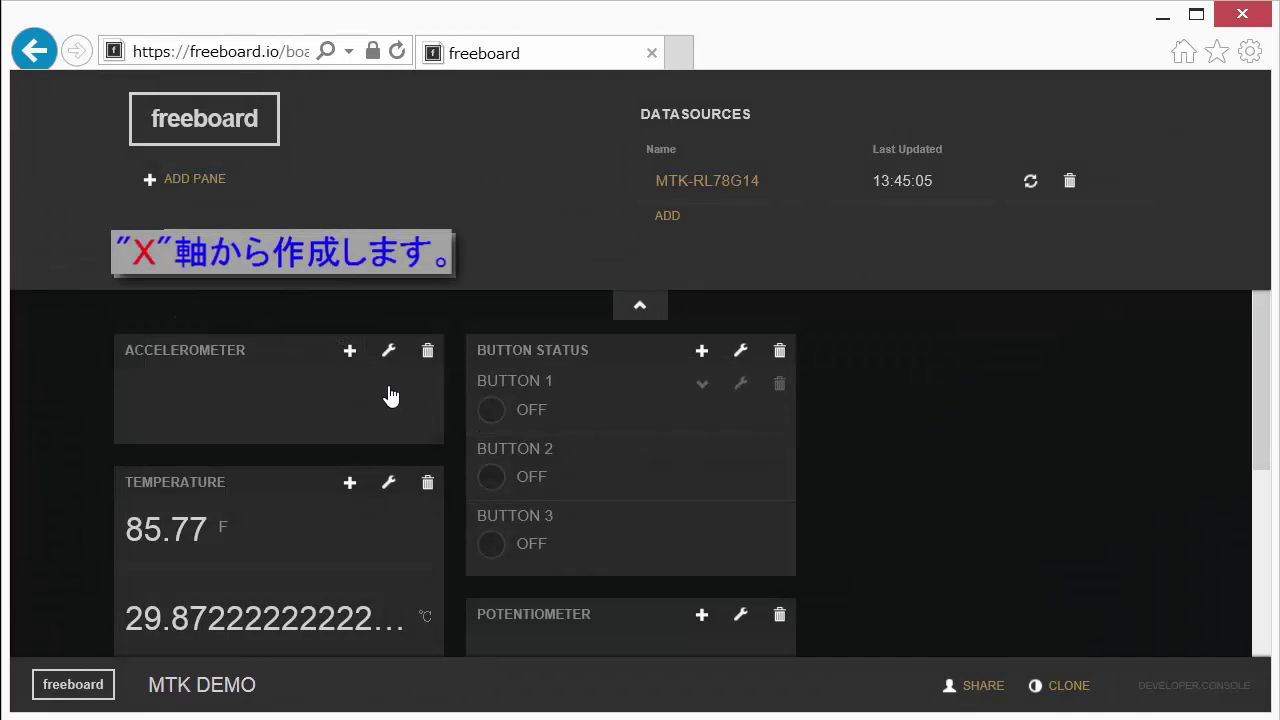
Step: Create a Pointer widget in the ACCELEROMETER pane
click(349, 351)
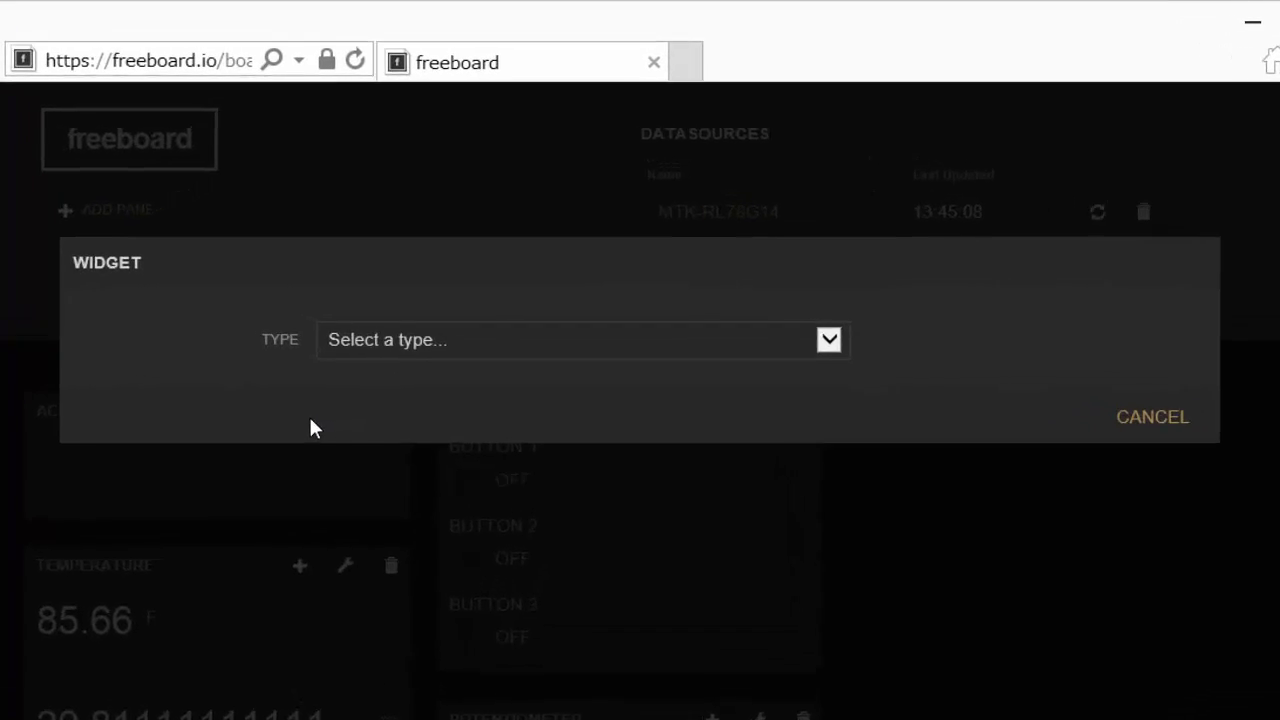
click(805, 298)
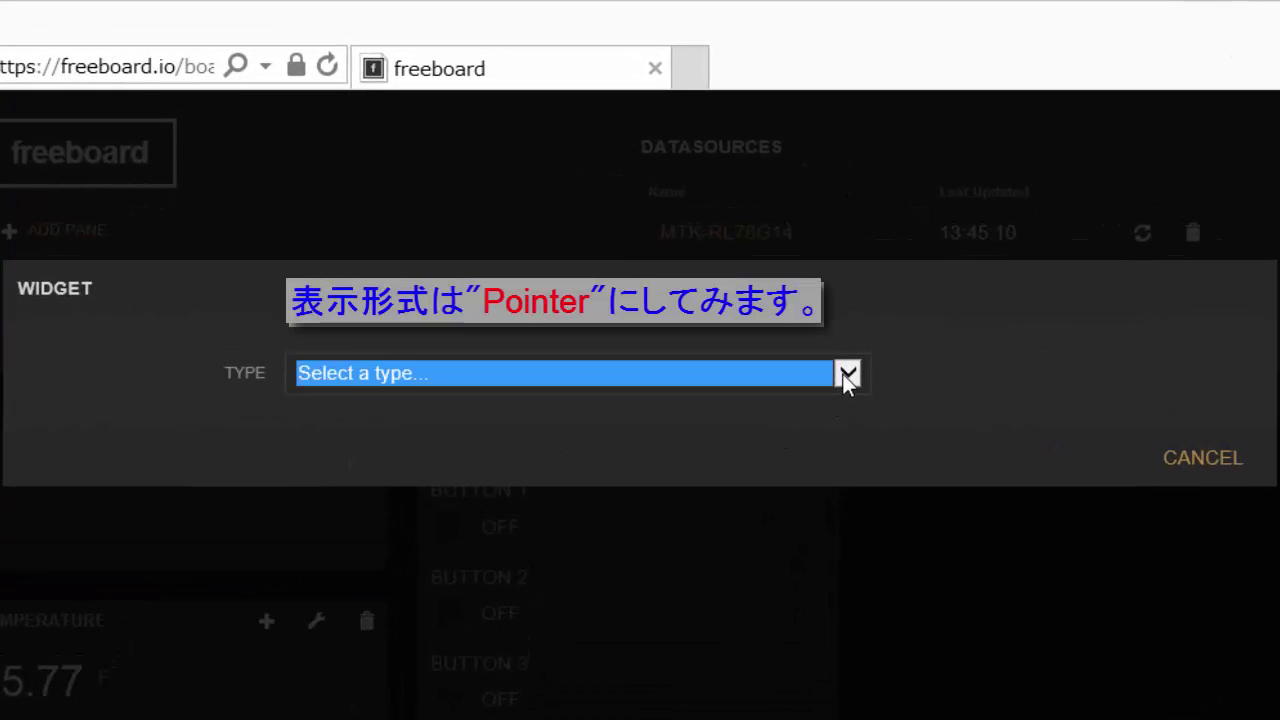
click(845, 375)
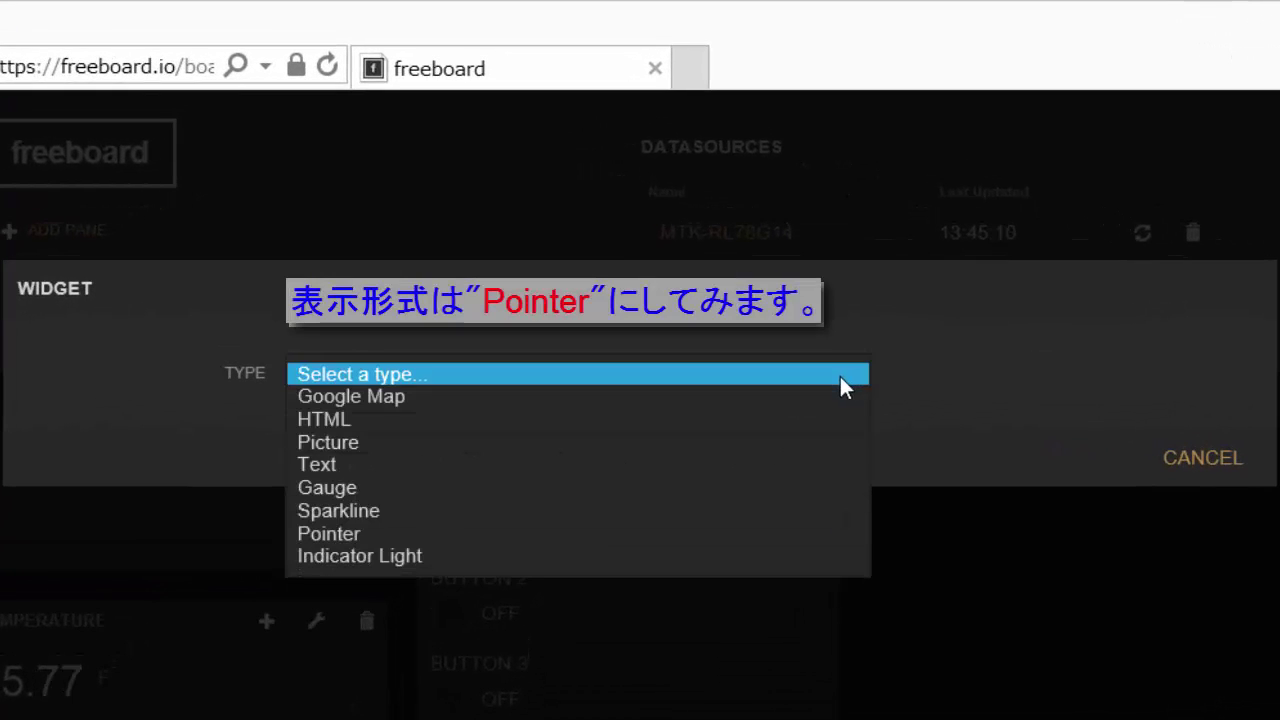
click(664, 534)
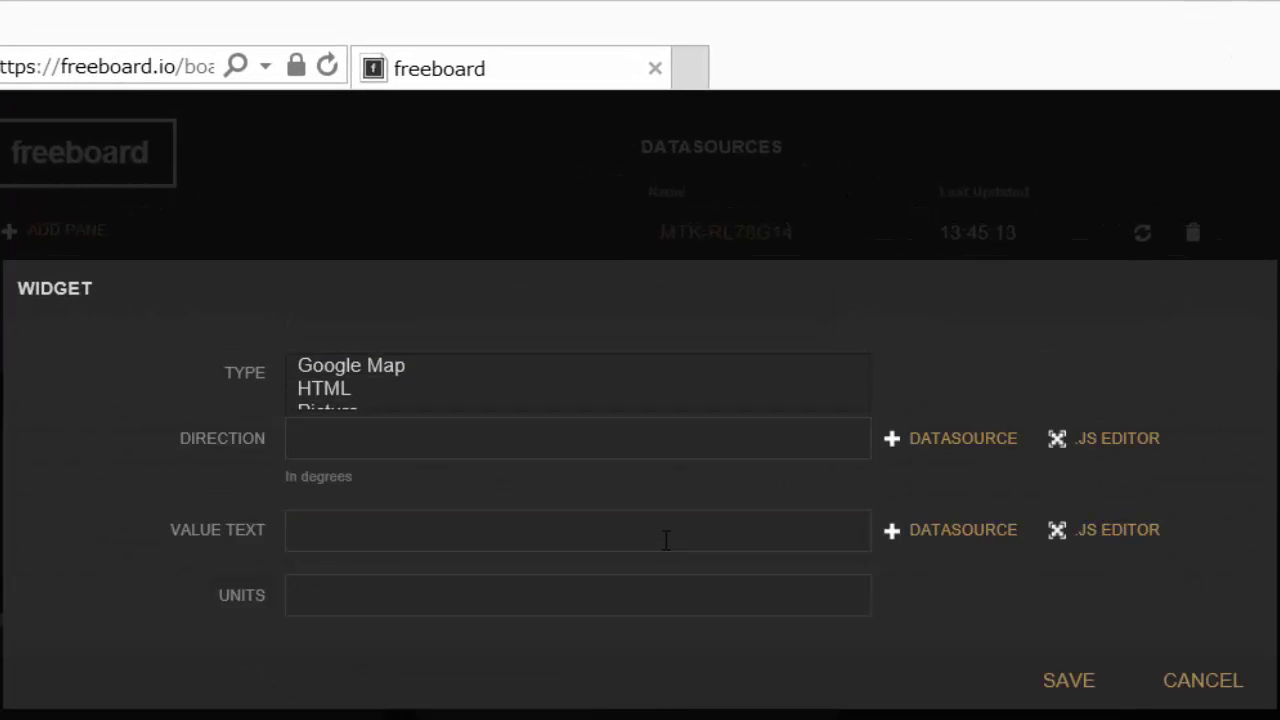
Step: Set the pointer's direction to the negated value -datasources["MTK-RL78G14"]["Tilt_X"]
click(913, 452)
click(740, 485)
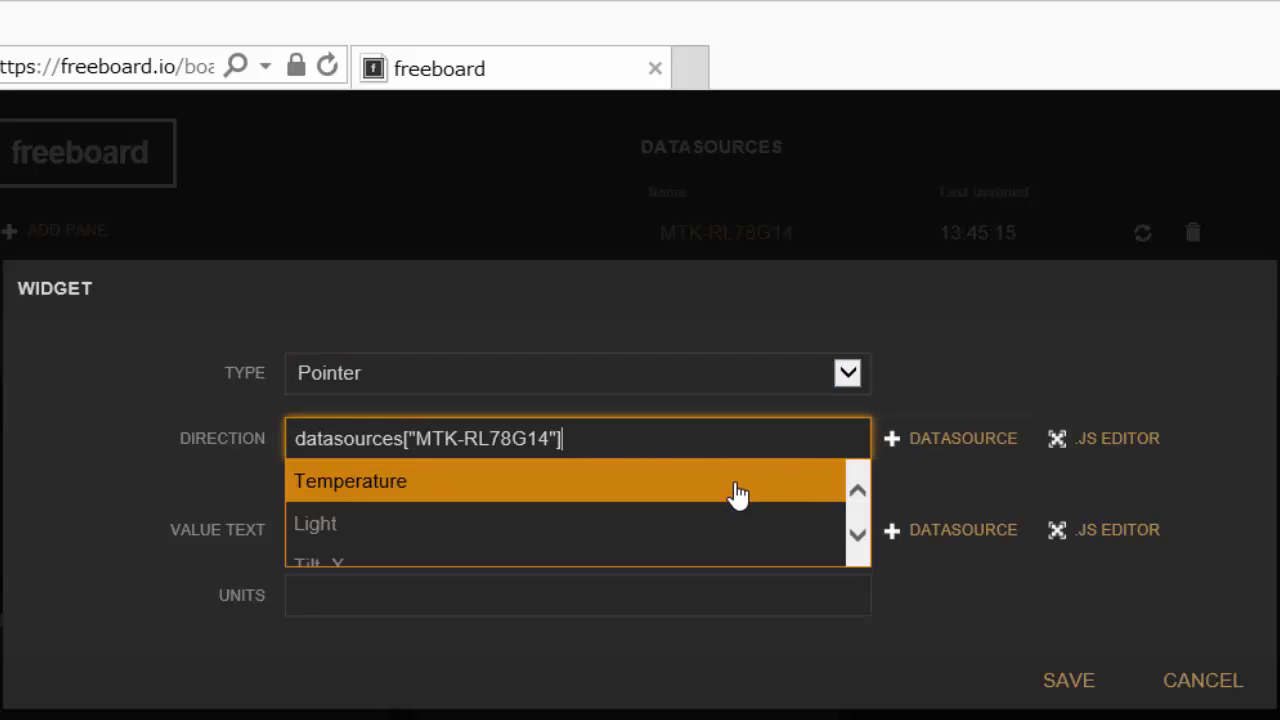
click(711, 556)
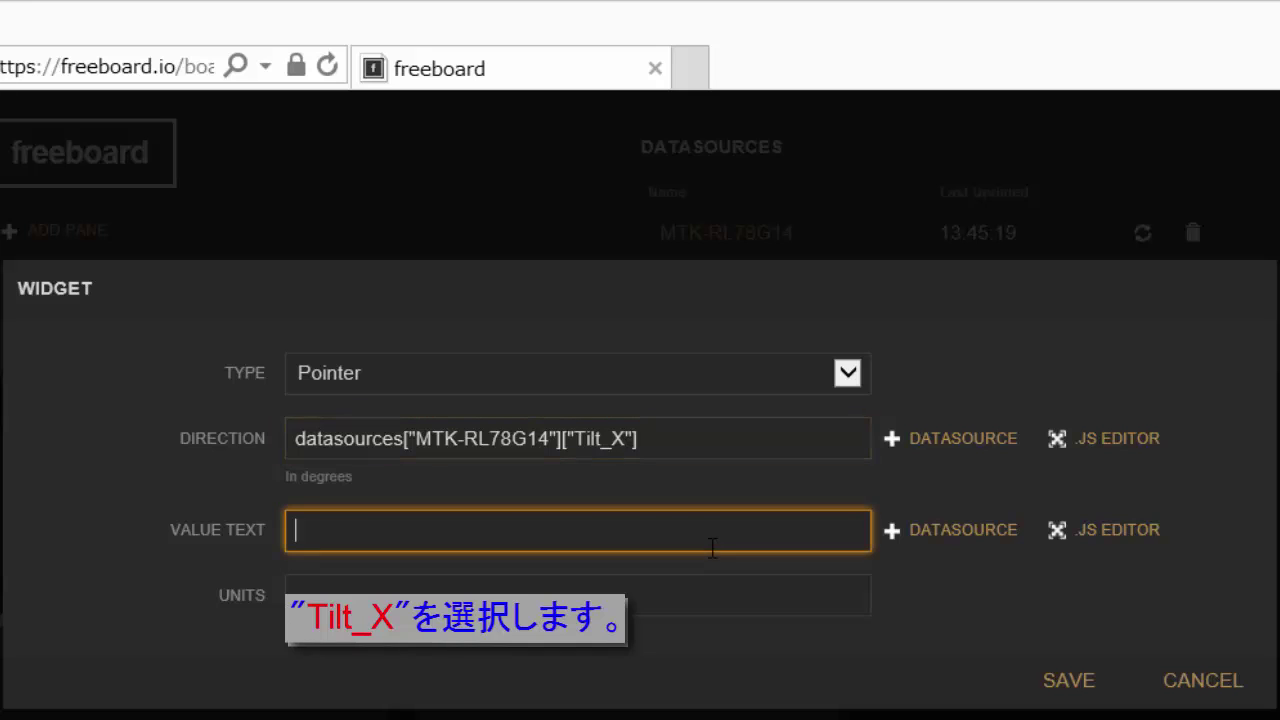
click(299, 442)
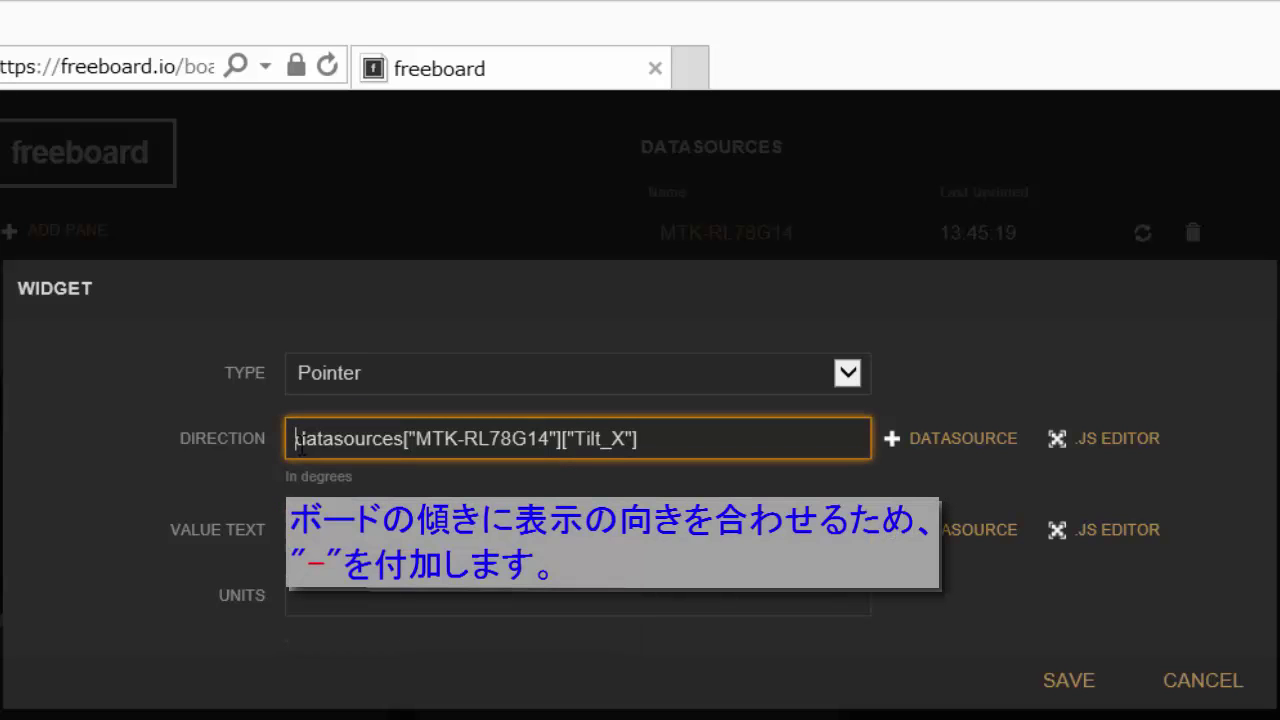
text(-)
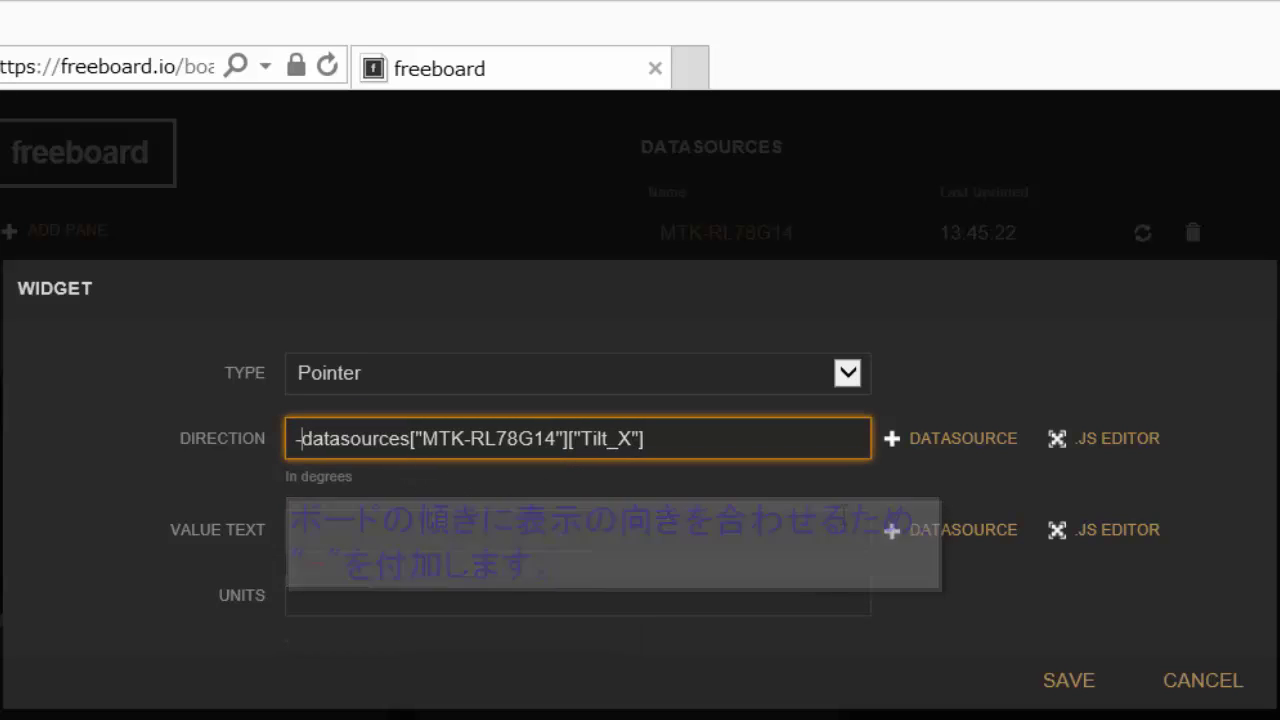
Step: Set the pointer's value text to -datasources["MTK-RL78G14"]["Tilt_X"] and its units to "X"
click(921, 540)
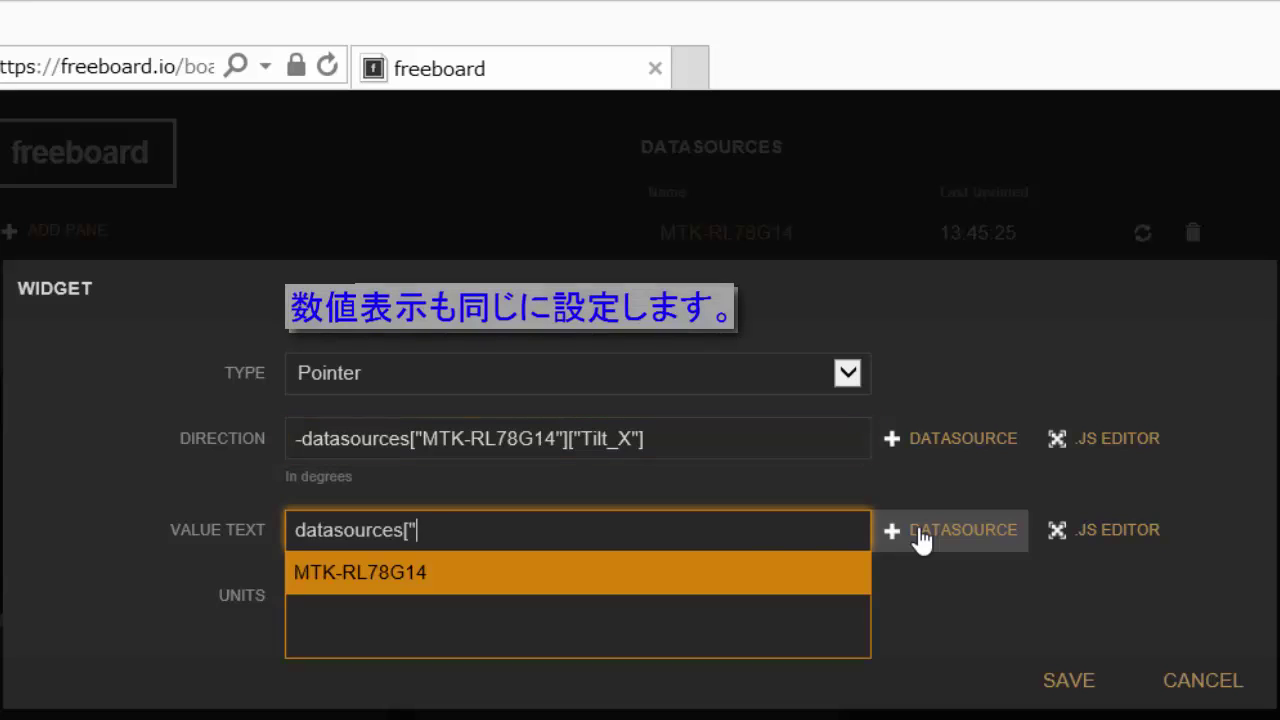
click(713, 580)
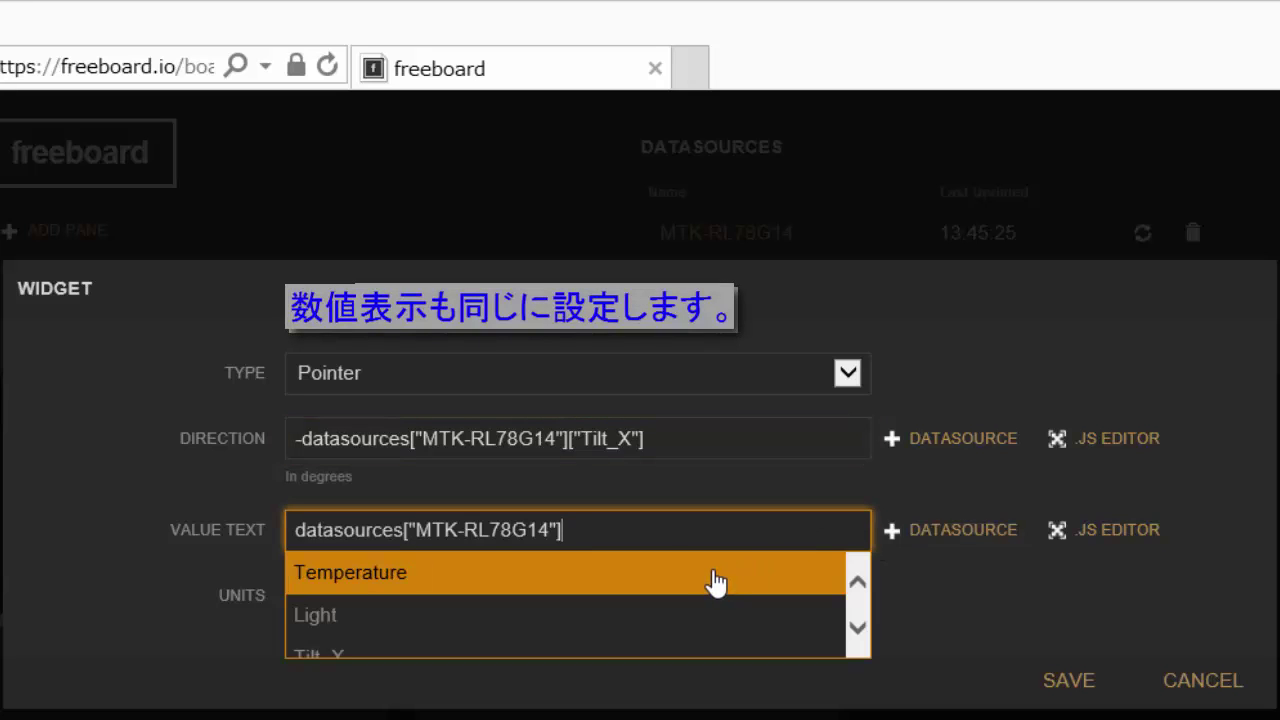
click(666, 653)
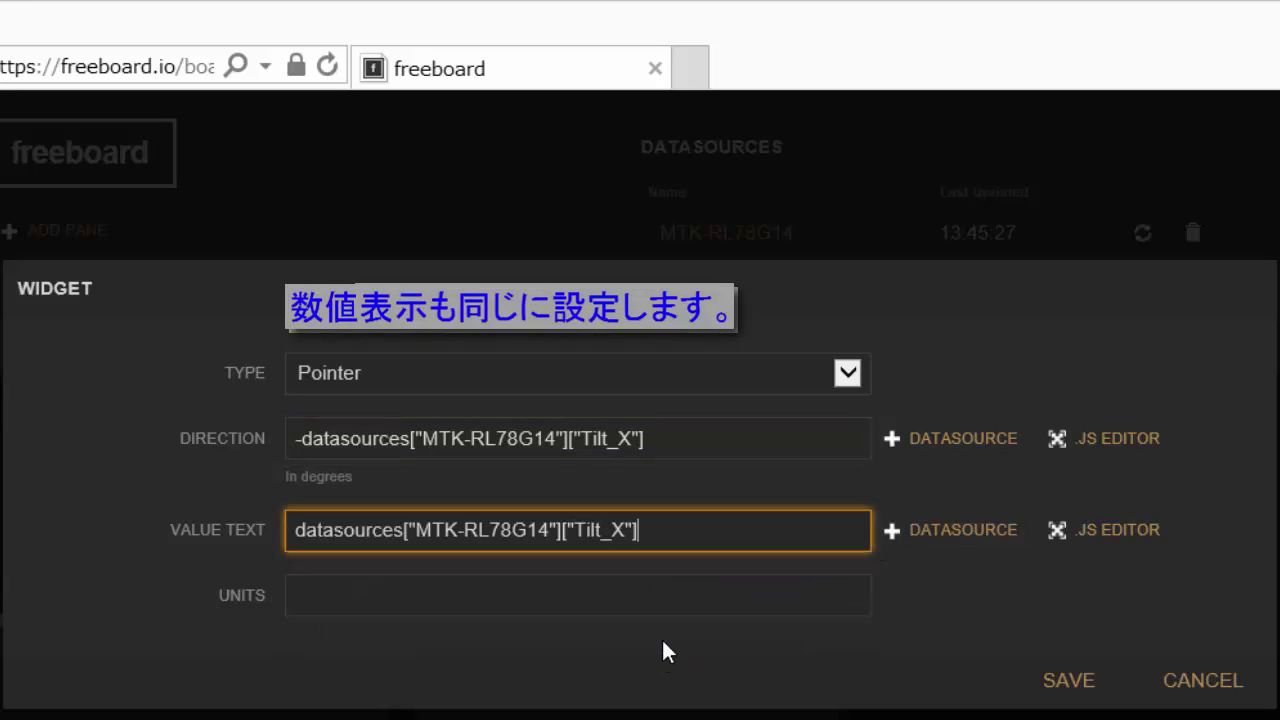
click(296, 531)
text(-)
click(338, 595)
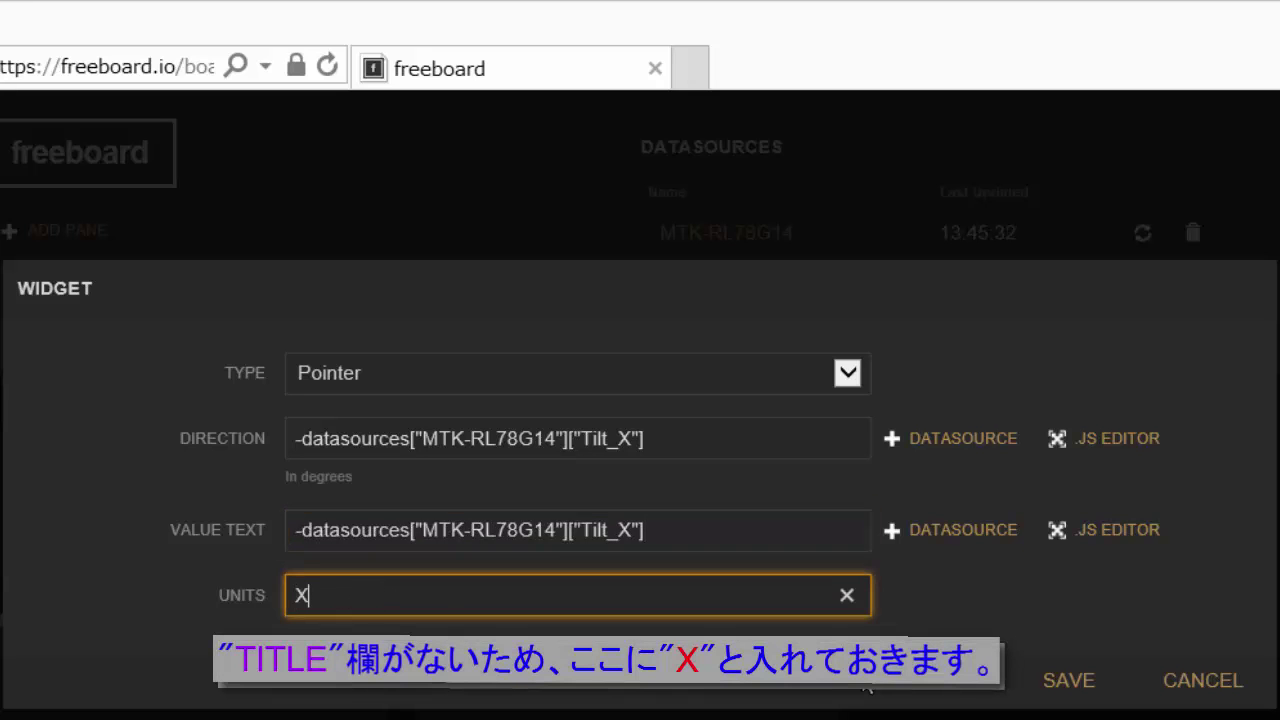
Step: Save the X pointer widget and start adding a second widget to the ACCELEROMETER pane
click(1062, 680)
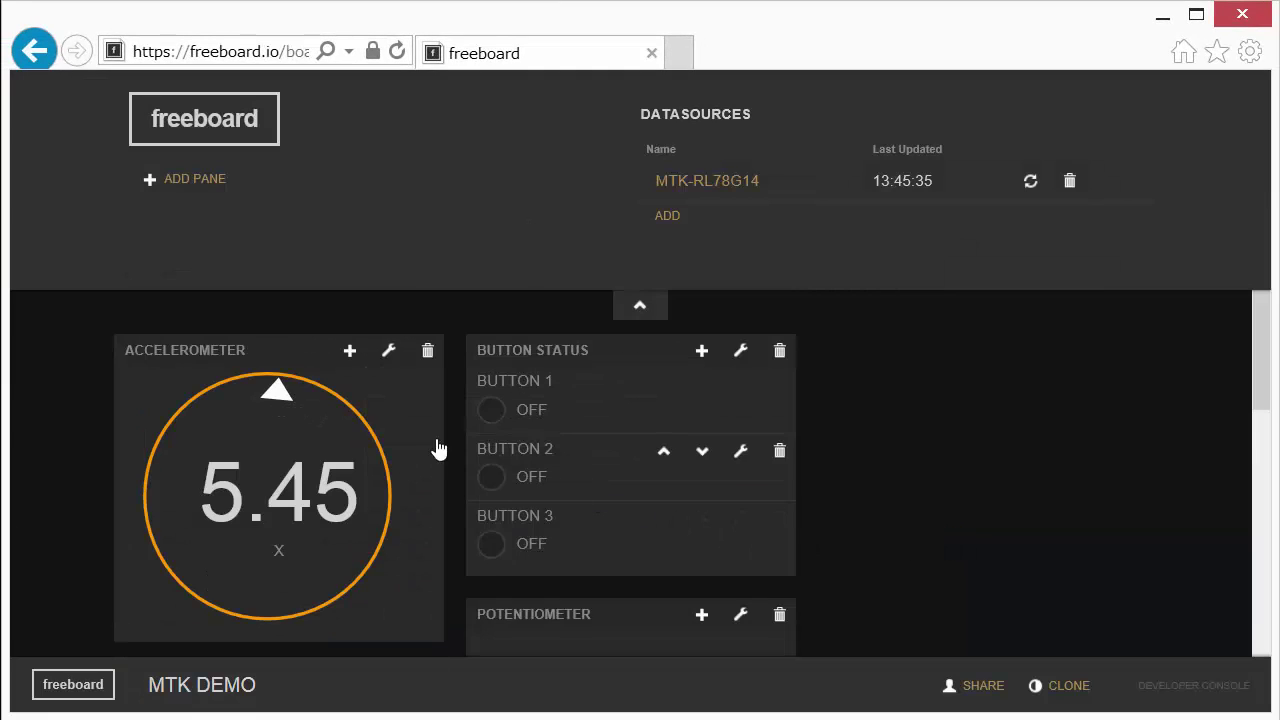
click(352, 355)
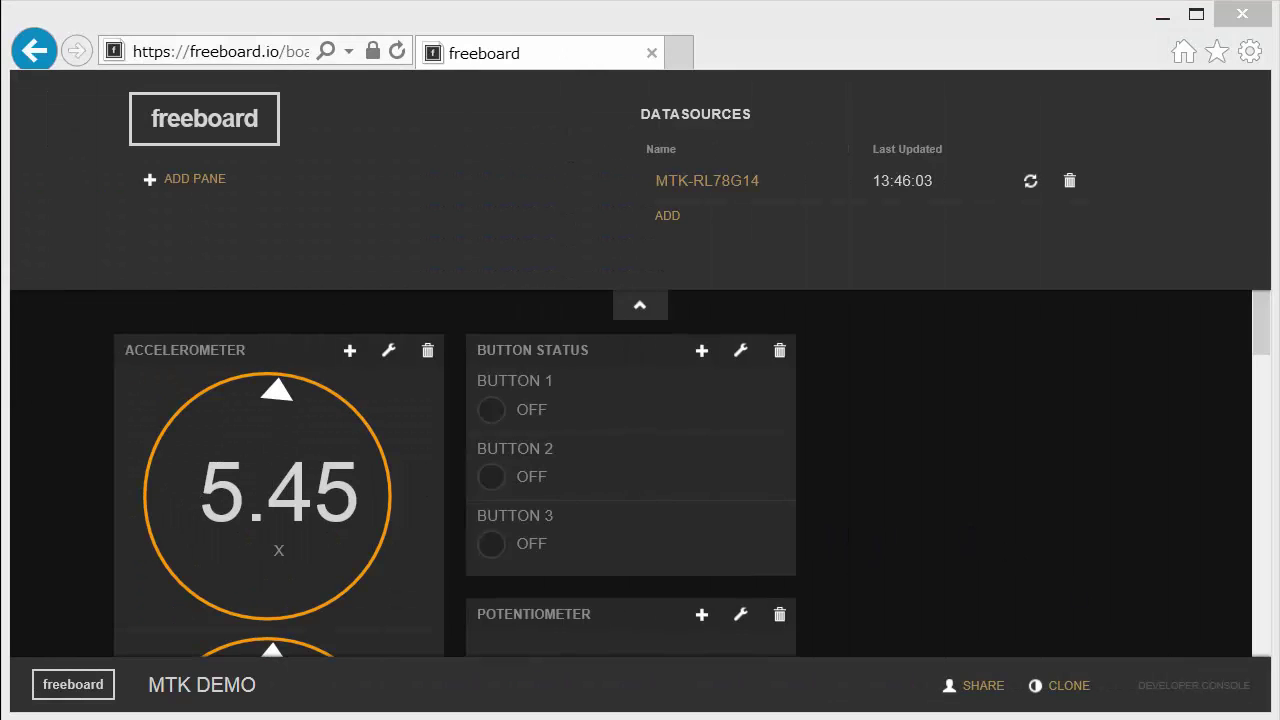
Step: Move the ACCELEROMETER pane into the empty third column, beside the BUTTON STATUS pane
mouse_move(406, 406)
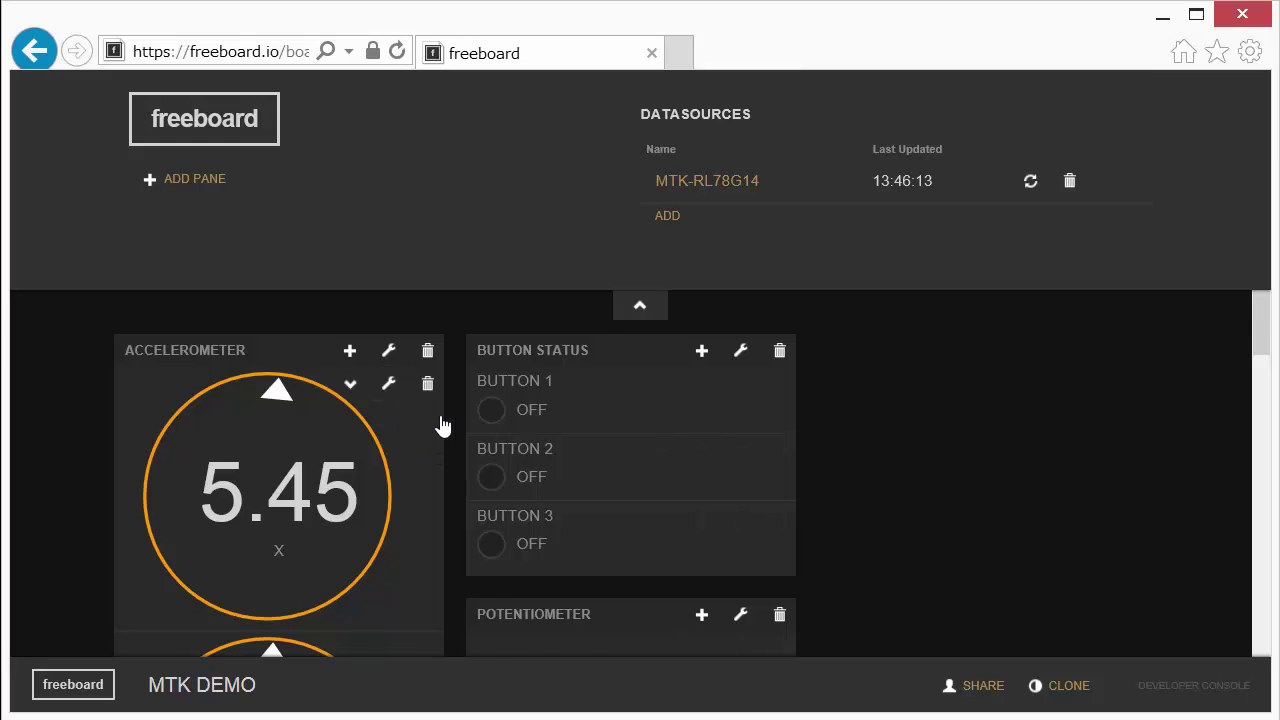
drag(443, 426, 1088, 417)
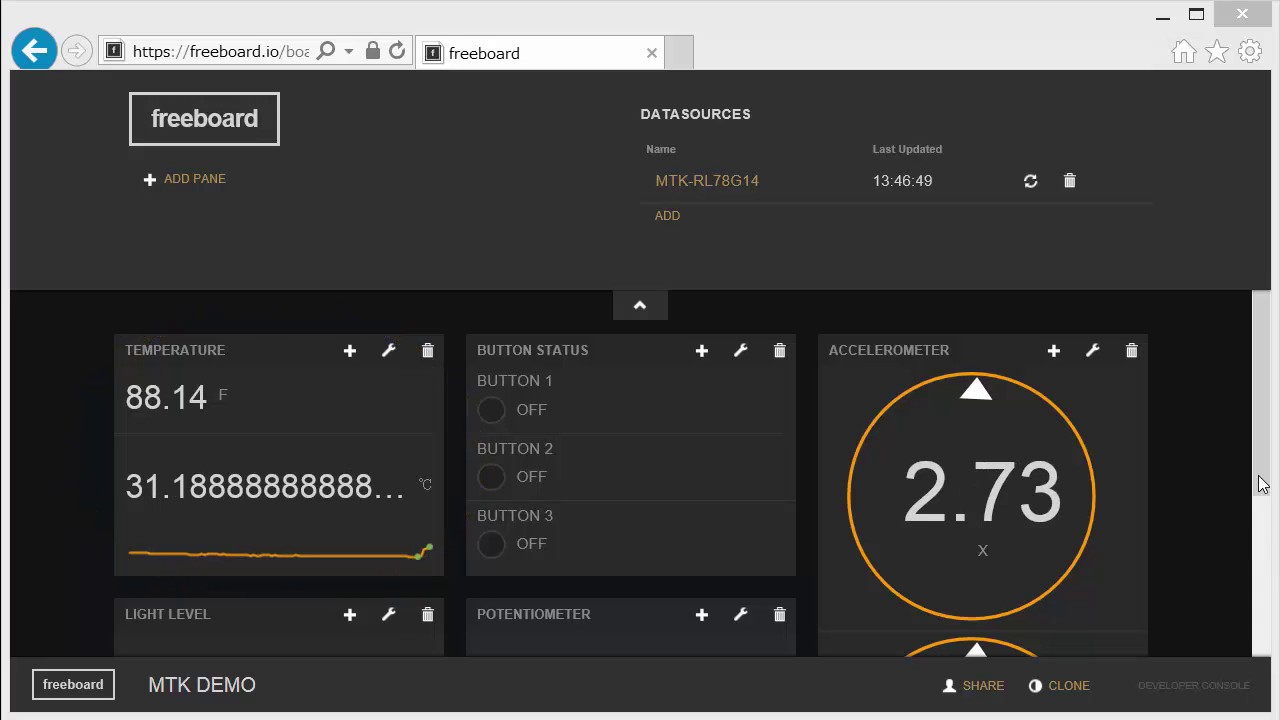
Step: Examine the live temperature, light level, potentiometer and accelerometer X and Y widgets across the whole dashboard
drag(1261, 483, 1266, 577)
scroll(1268, 622, down, 1)
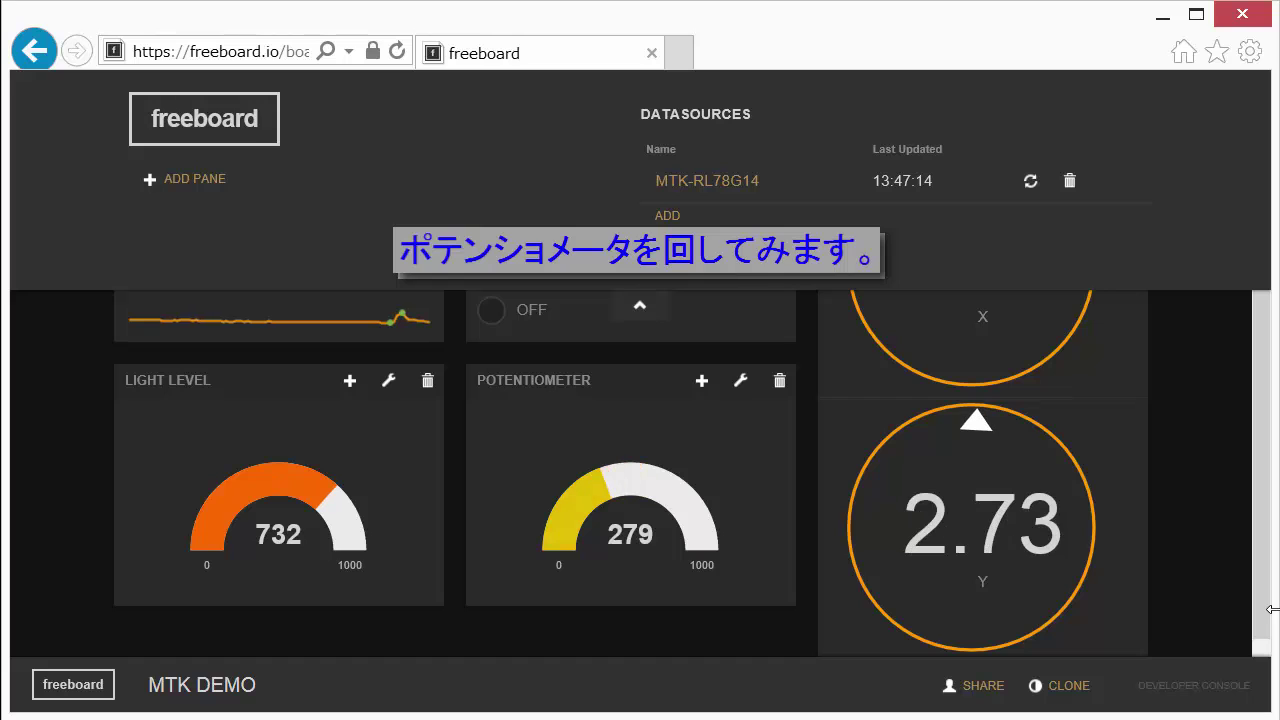
scroll(1260, 600, up, 3)
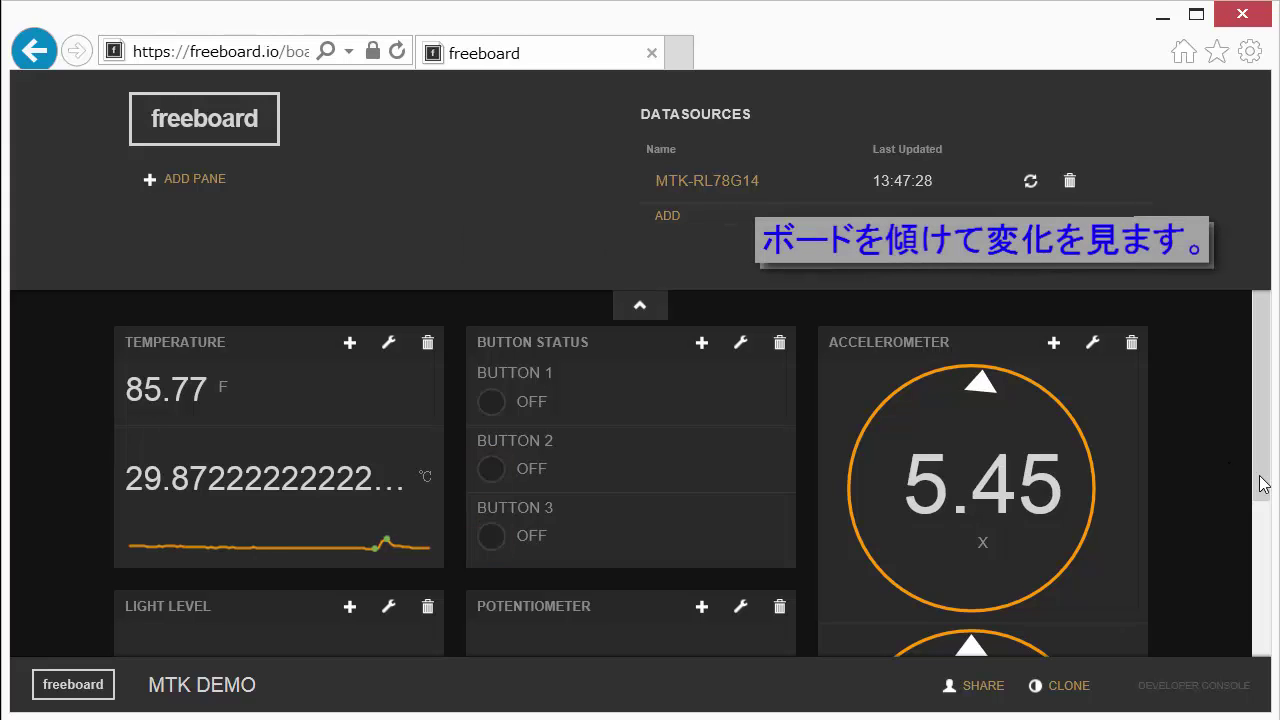
drag(1264, 482, 1268, 577)
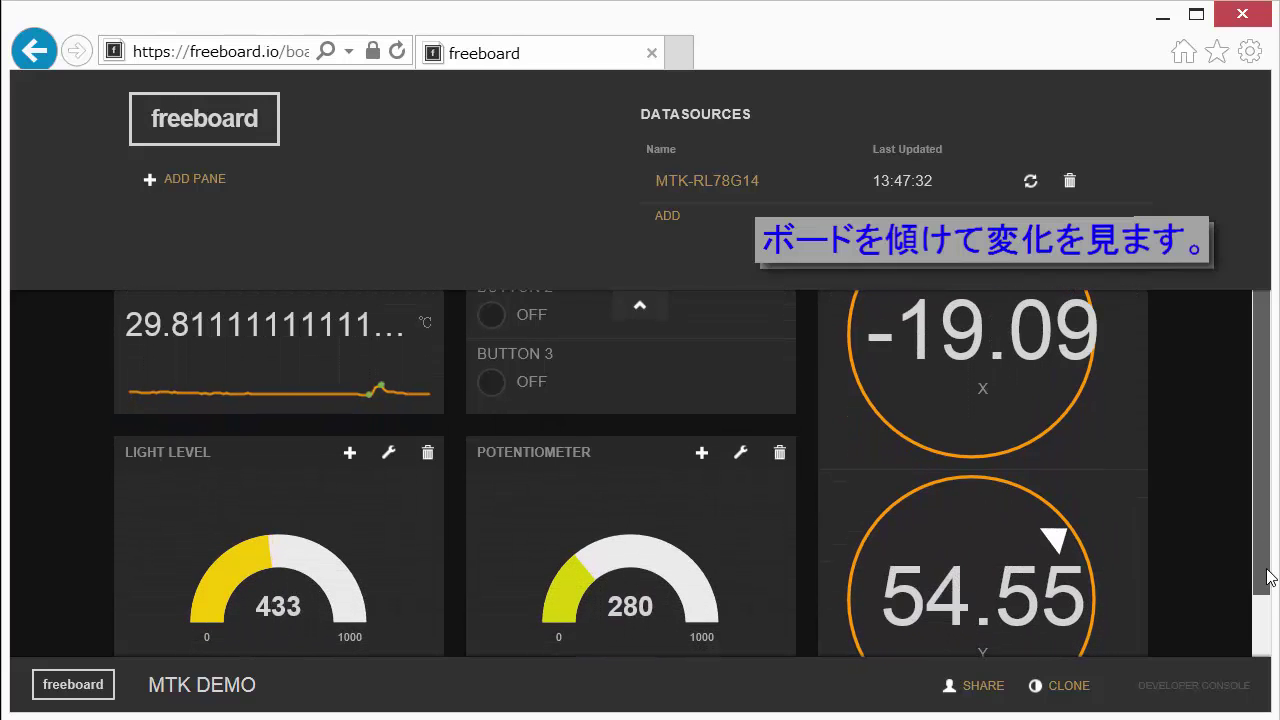